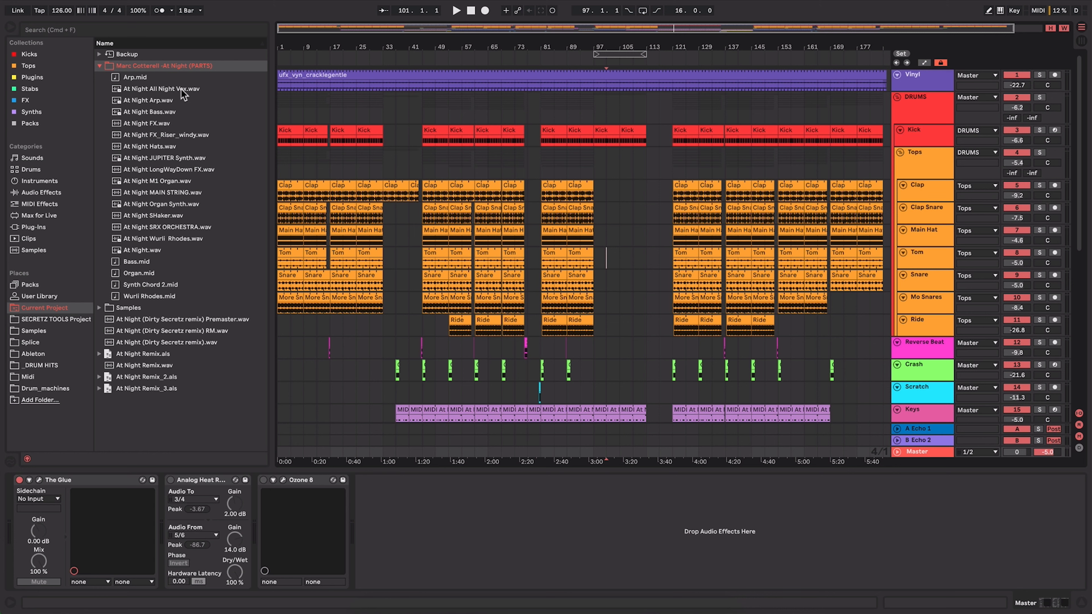
Audition the All Night Vox, Arp, Bass, JUPITER Synth, M1 Organ and MAIN STRING stems in the At Night parts folder
click(190, 67)
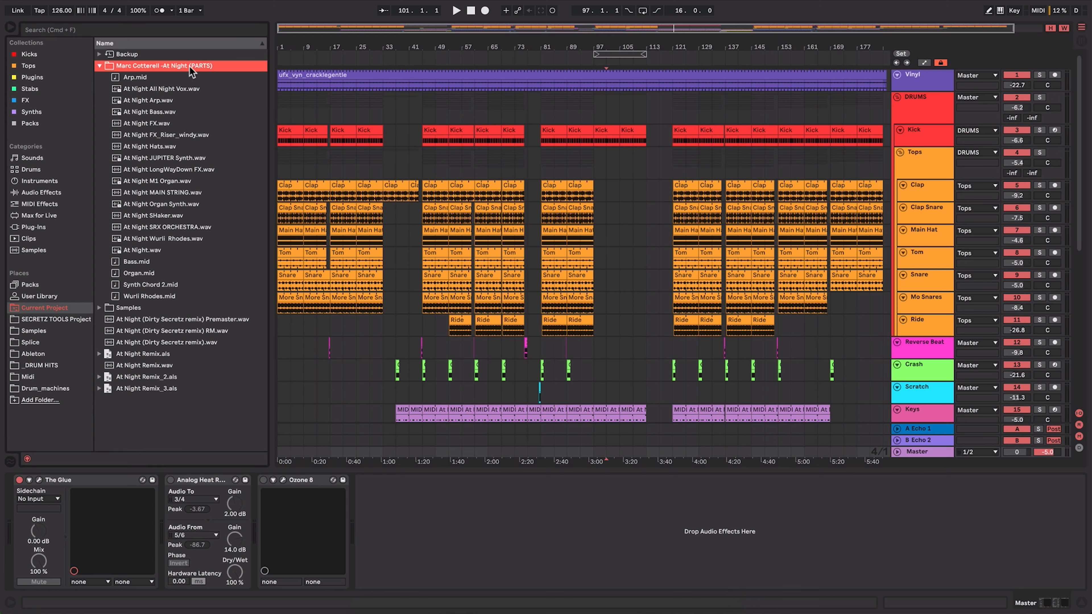
click(189, 89)
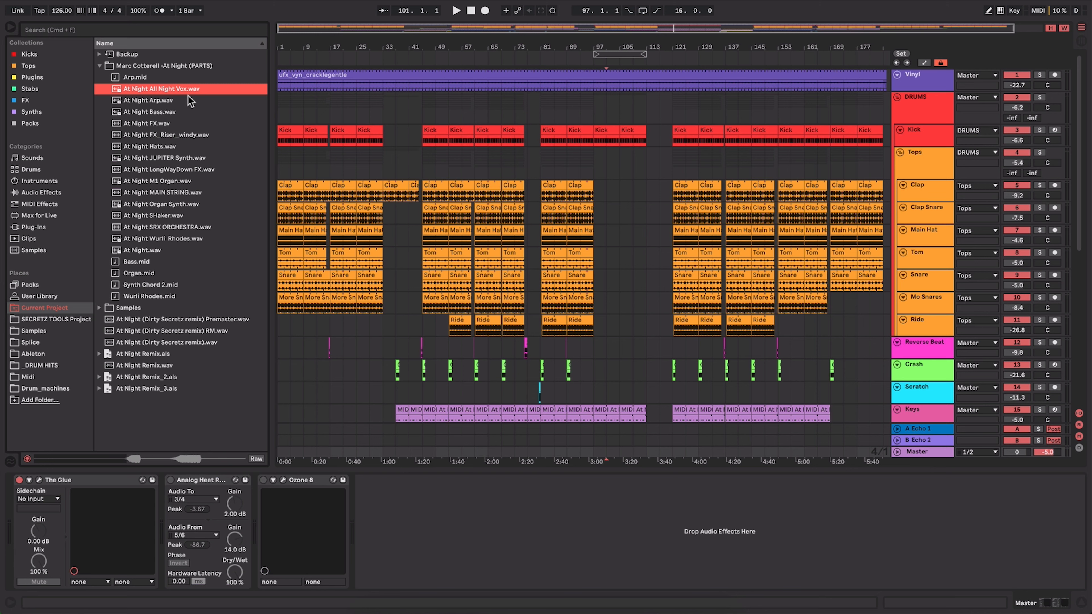
click(162, 100)
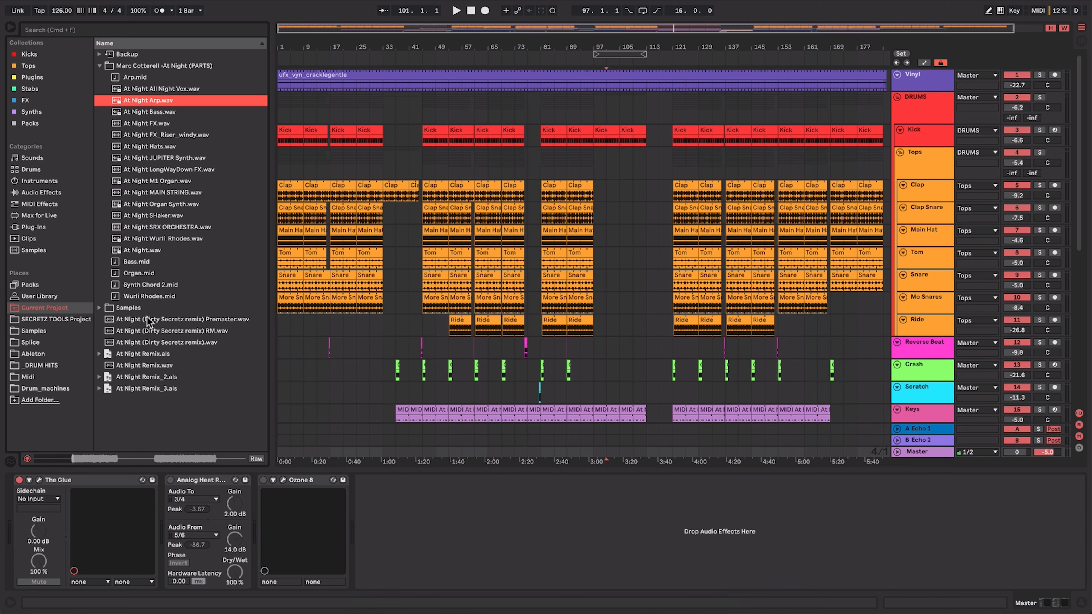
click(165, 113)
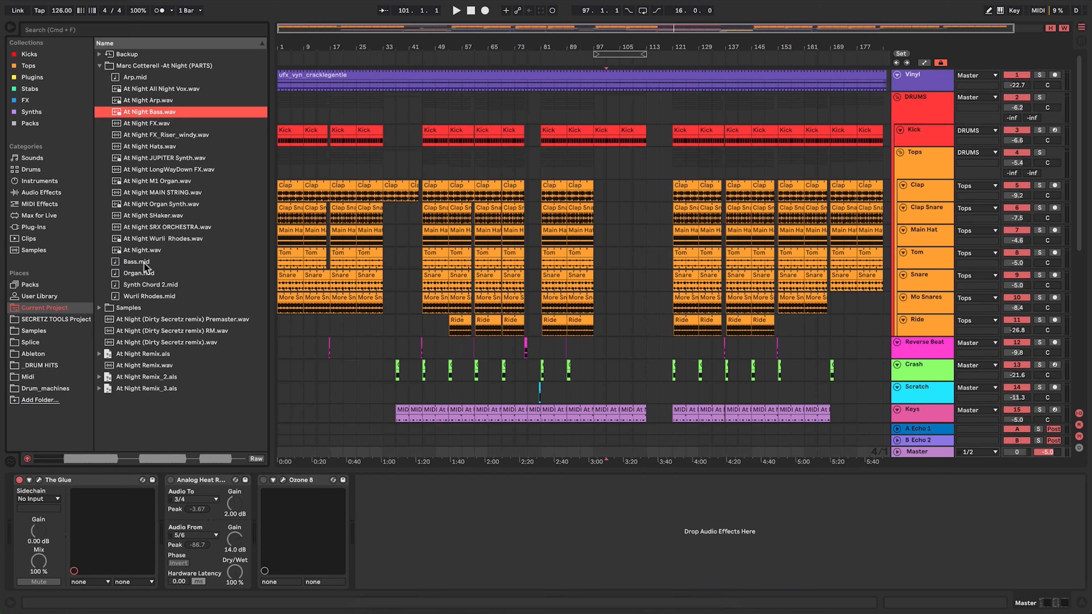
click(172, 157)
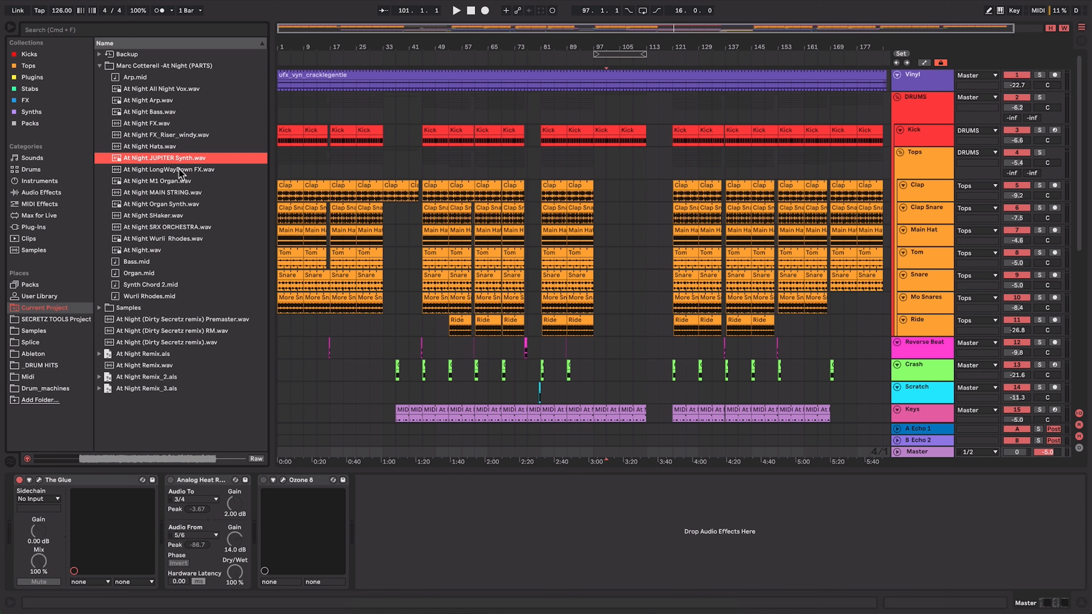
click(177, 178)
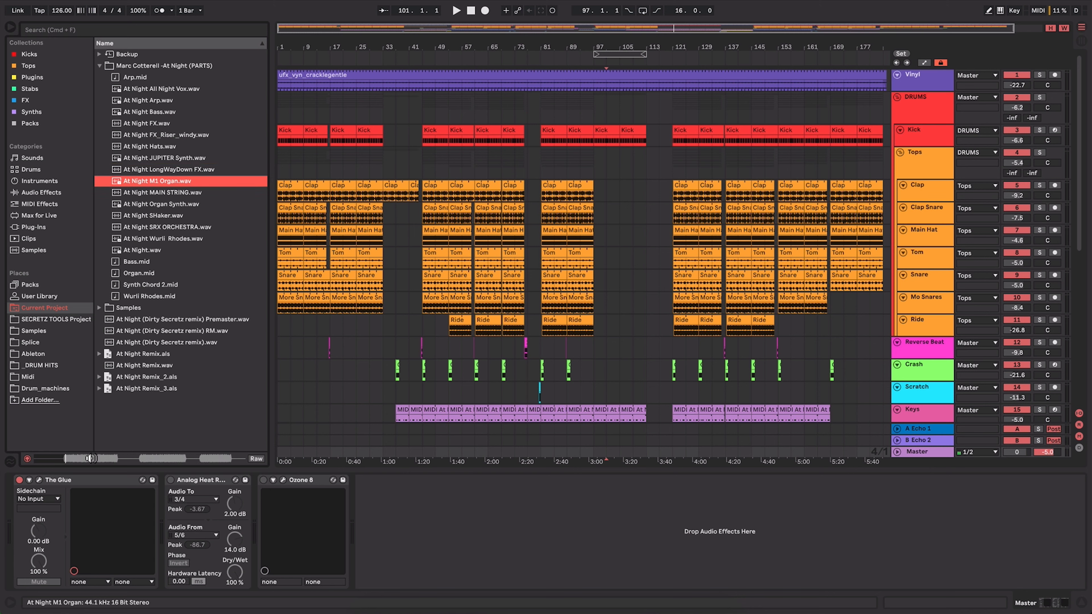
click(175, 193)
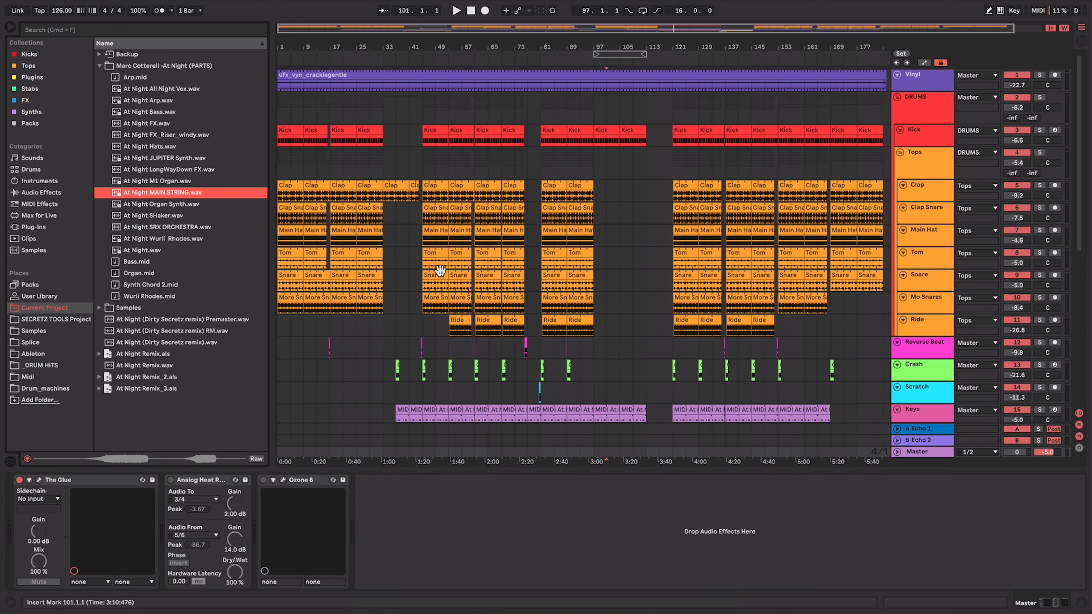
Unfold the Vocals track and open its first At Night All Night Vox clip for sample editing
scroll(512, 275, down, 10)
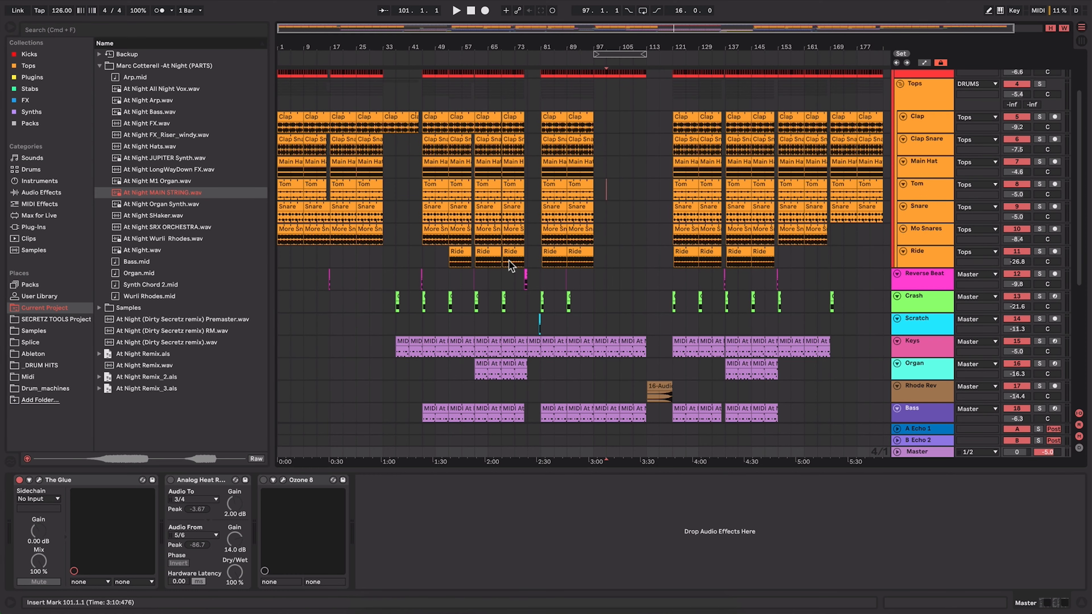
scroll(512, 269, up, 10)
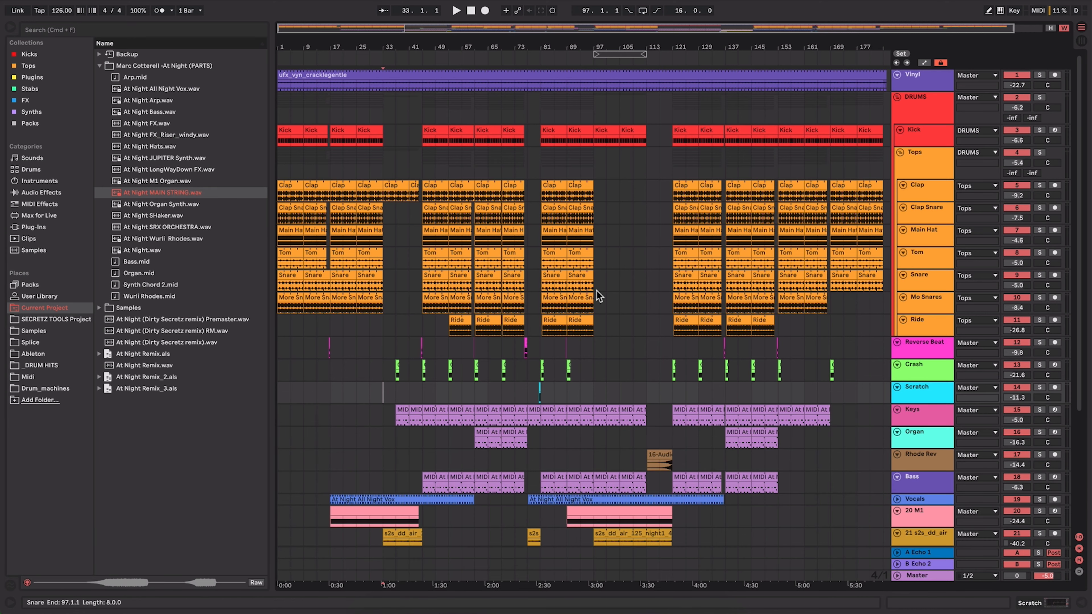
click(897, 498)
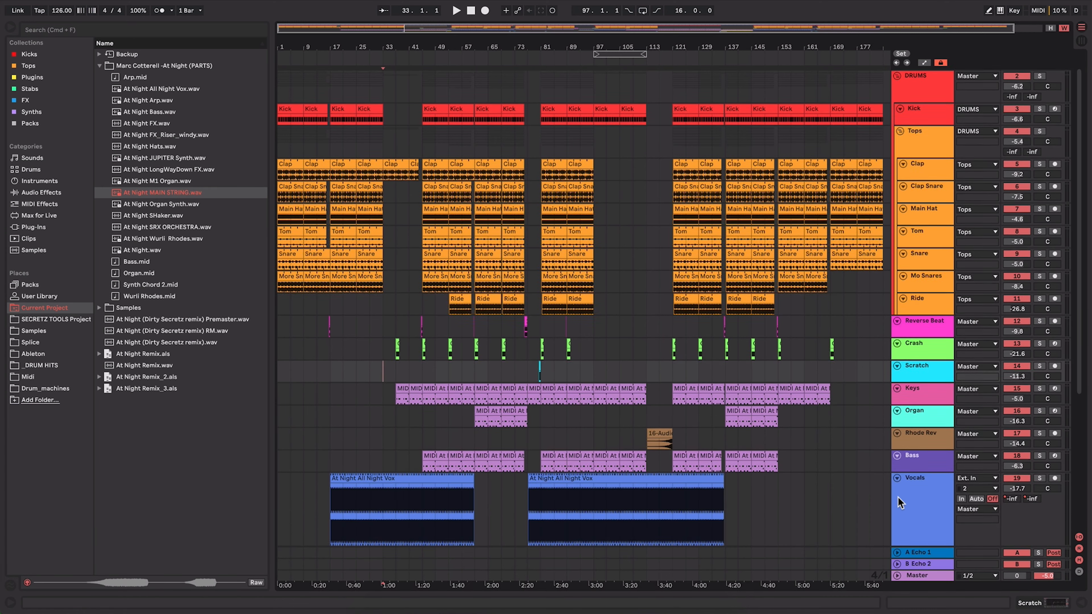
scroll(898, 497, down, 5)
click(375, 271)
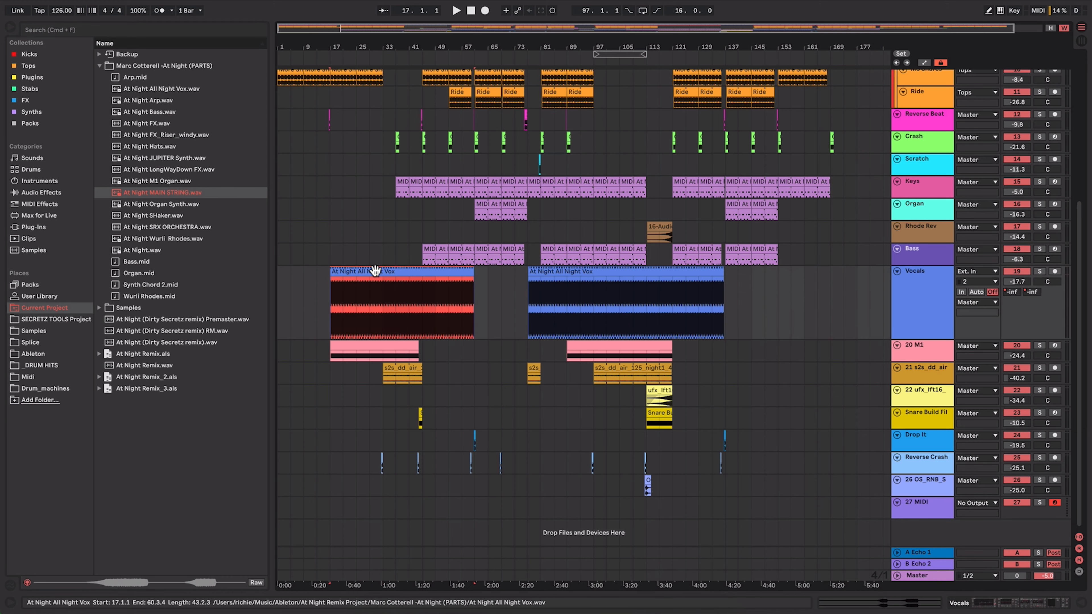
double_click(395, 272)
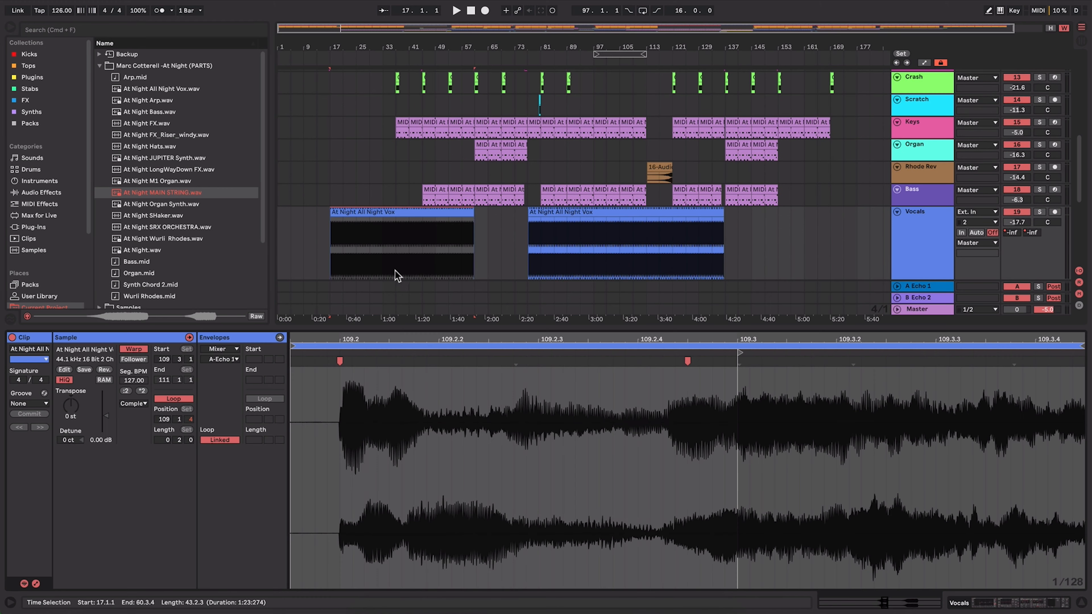
Inspect the looped vocal phrase around 109.2 and re-place the warp marker on its second transient
drag(588, 337, 587, 254)
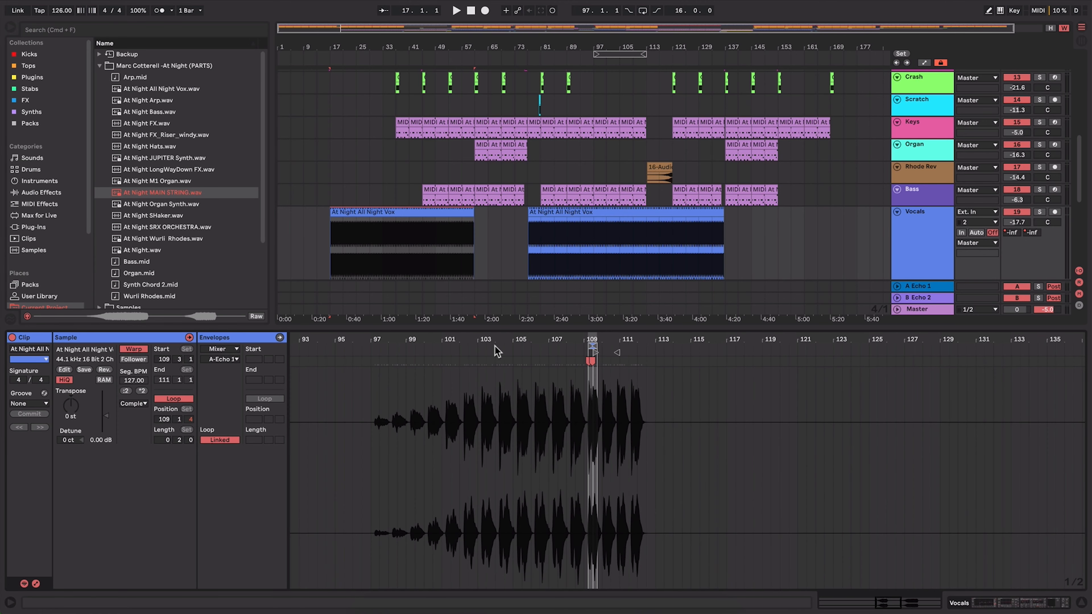
drag(596, 338, 542, 438)
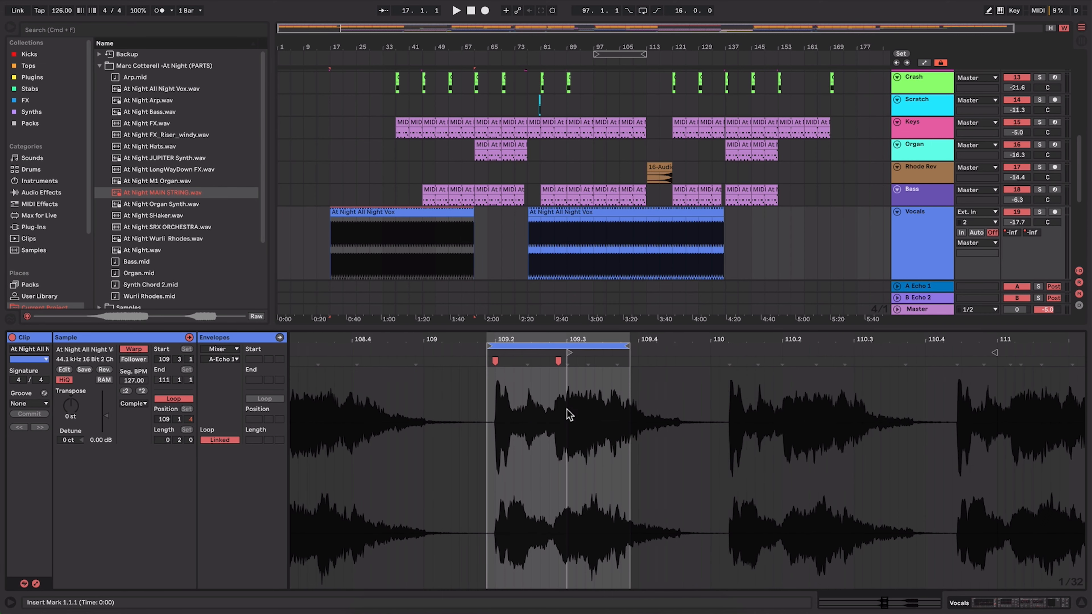
drag(592, 337, 600, 336)
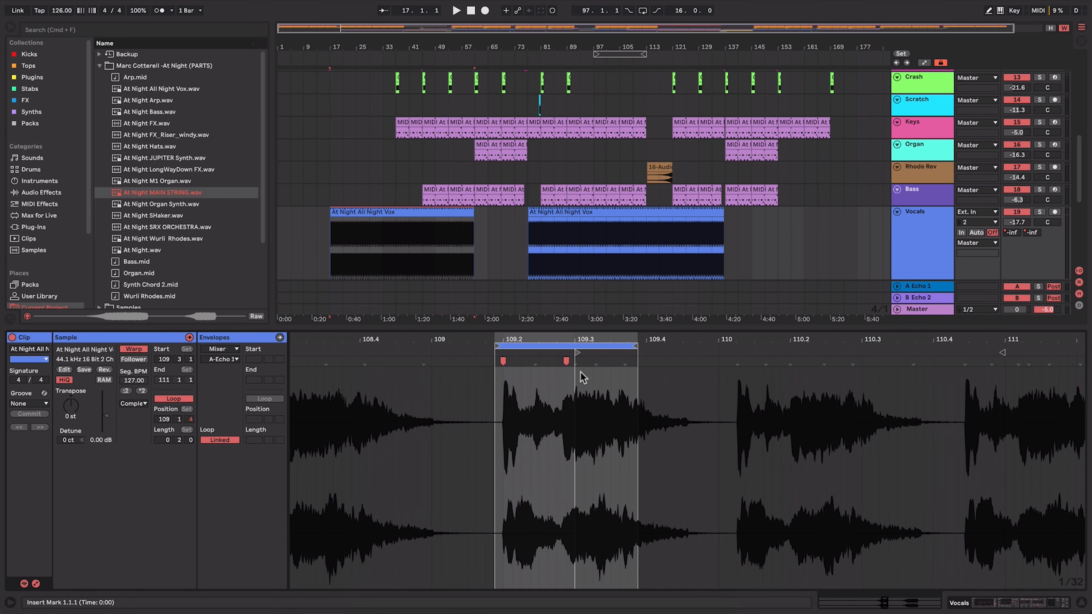
drag(566, 340, 566, 348)
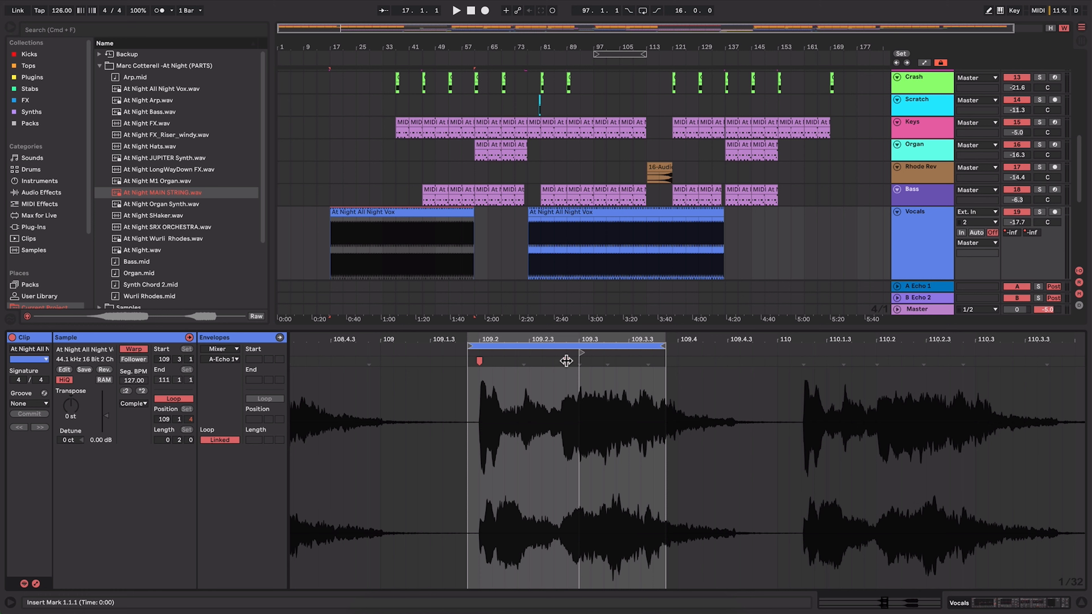
double_click(566, 361)
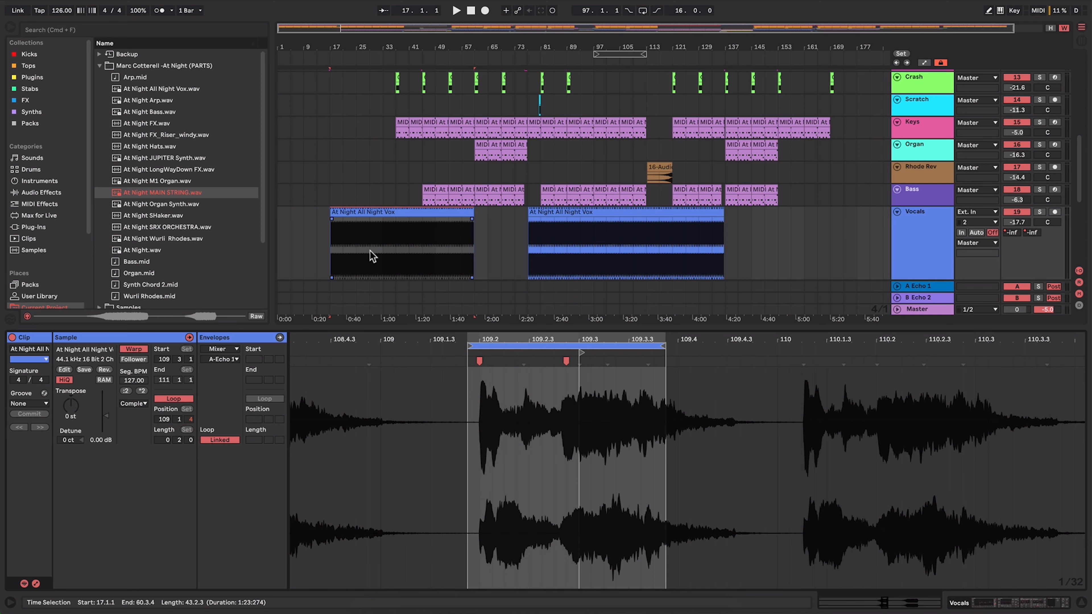
Play the arrangement from bar 33 with the Vocals track soloed
click(382, 253)
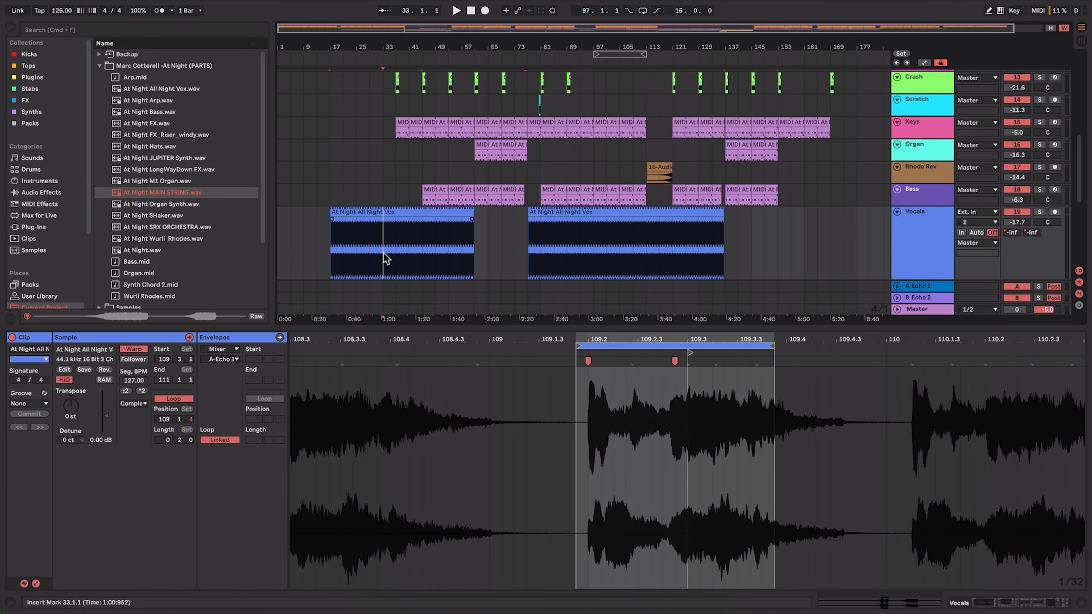
key(space)
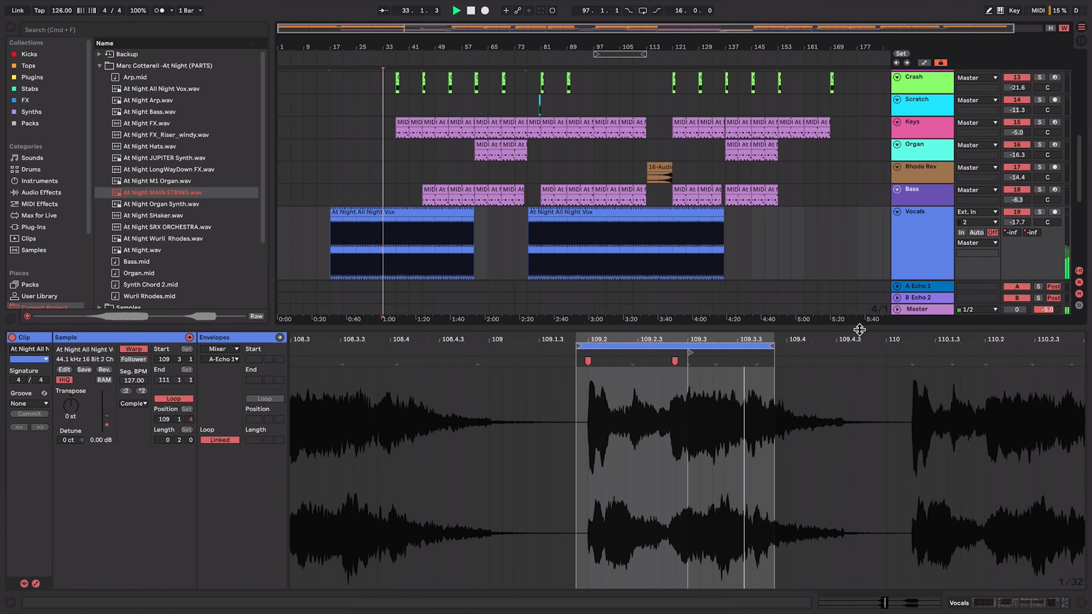
click(1040, 212)
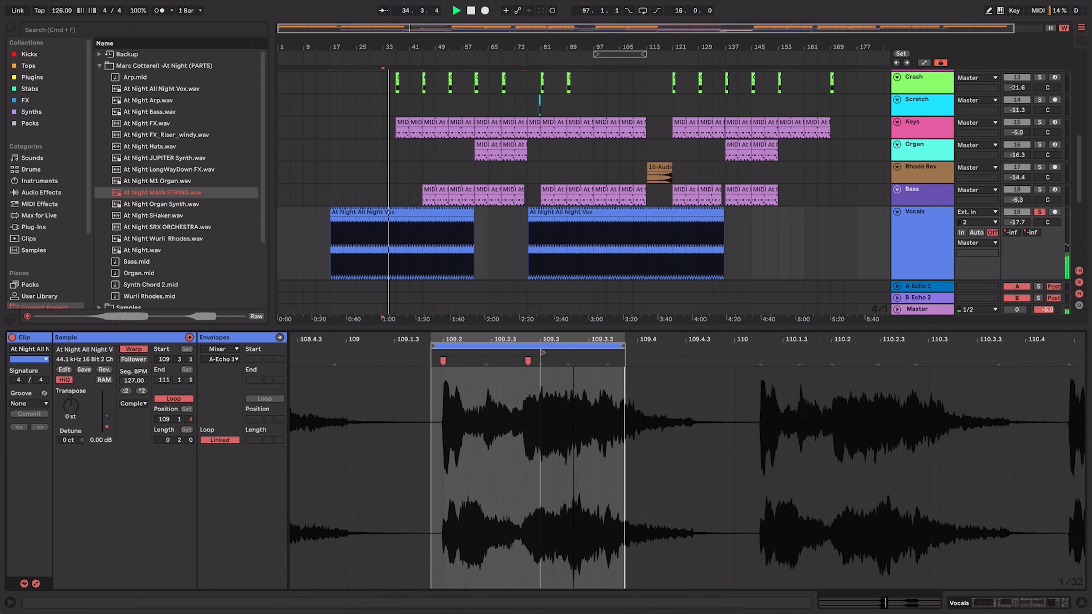
drag(596, 339, 596, 322)
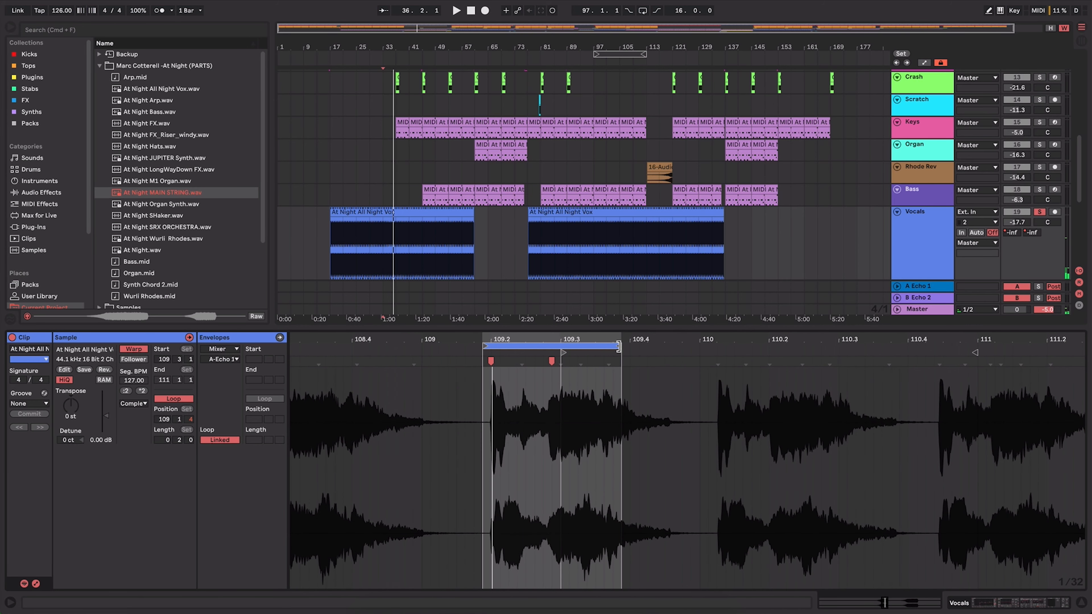
Try extending the vocal clip's loop end to 110 with playback, and undo the loop extension
drag(619, 347, 706, 345)
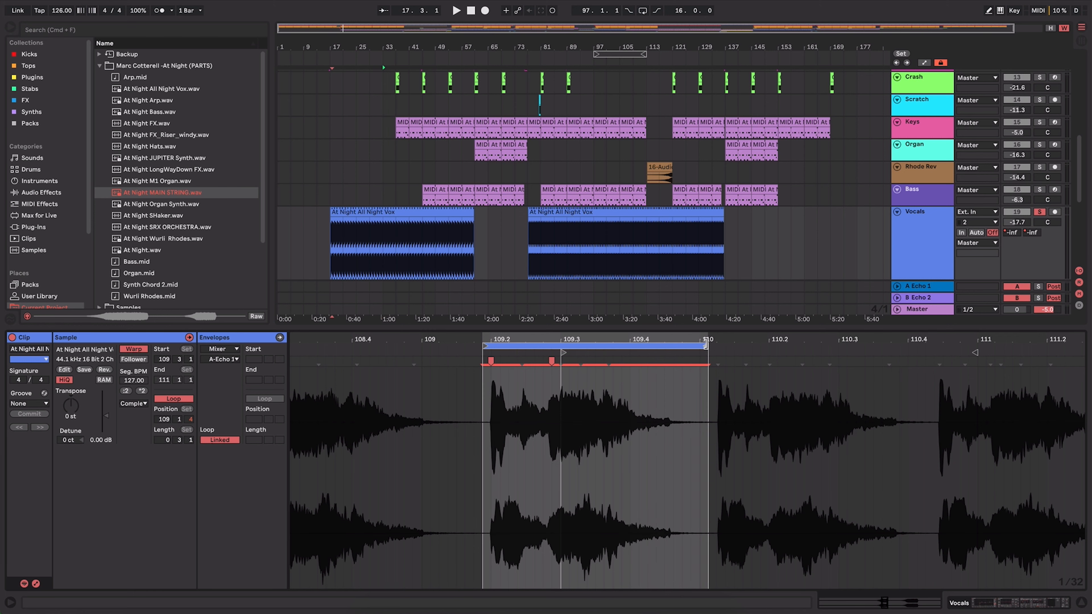
key(space)
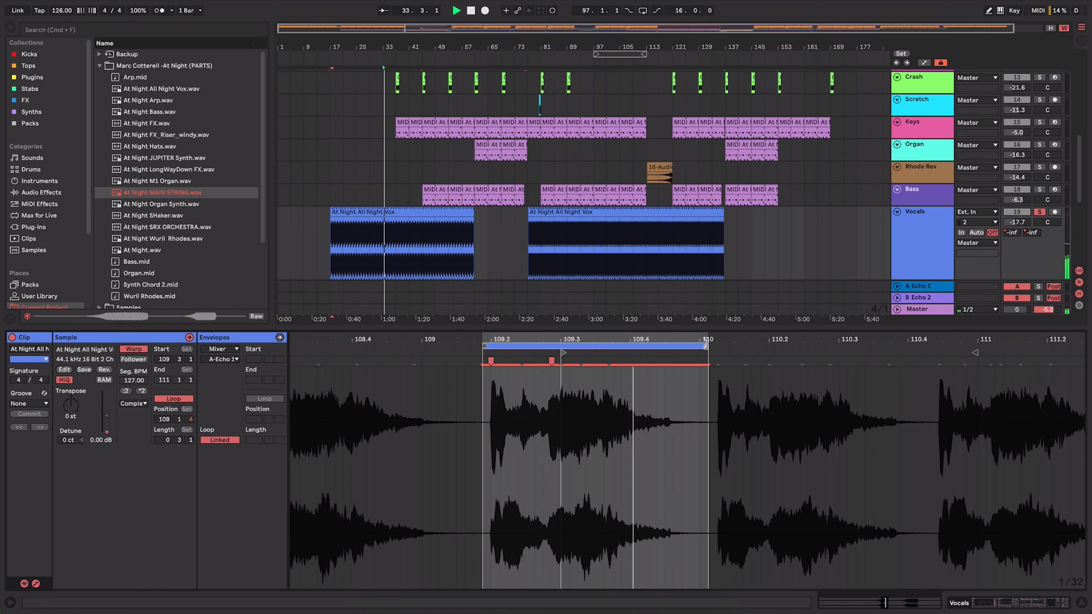
key(space)
key(super+z)
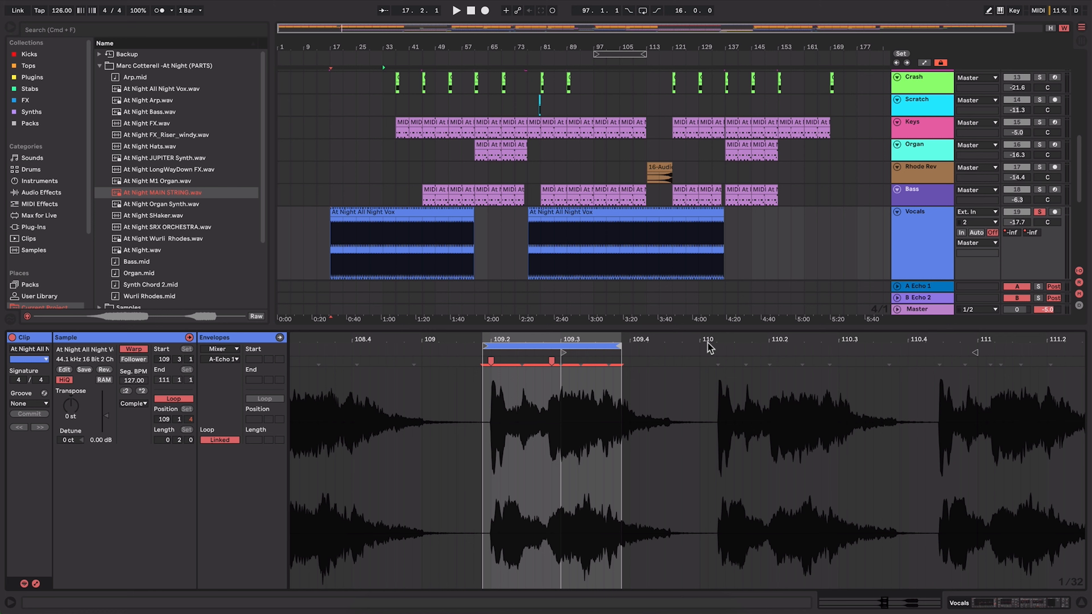
Show the Vocals track's effect chain through to Utility and play the vocal loop from bars 21 and 29
click(1085, 603)
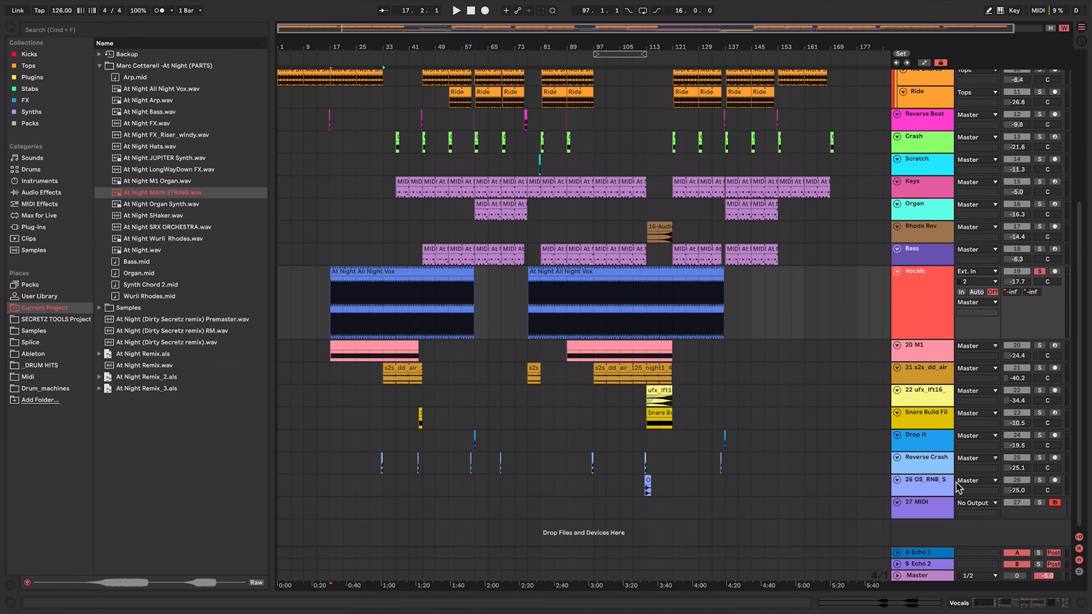
click(960, 603)
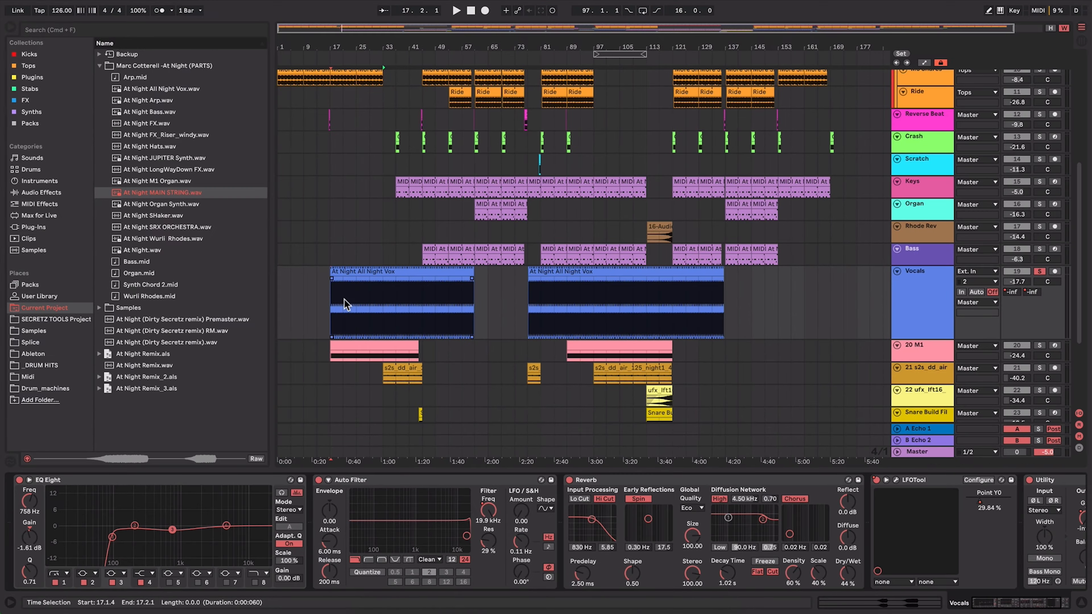
click(617, 50)
key(space)
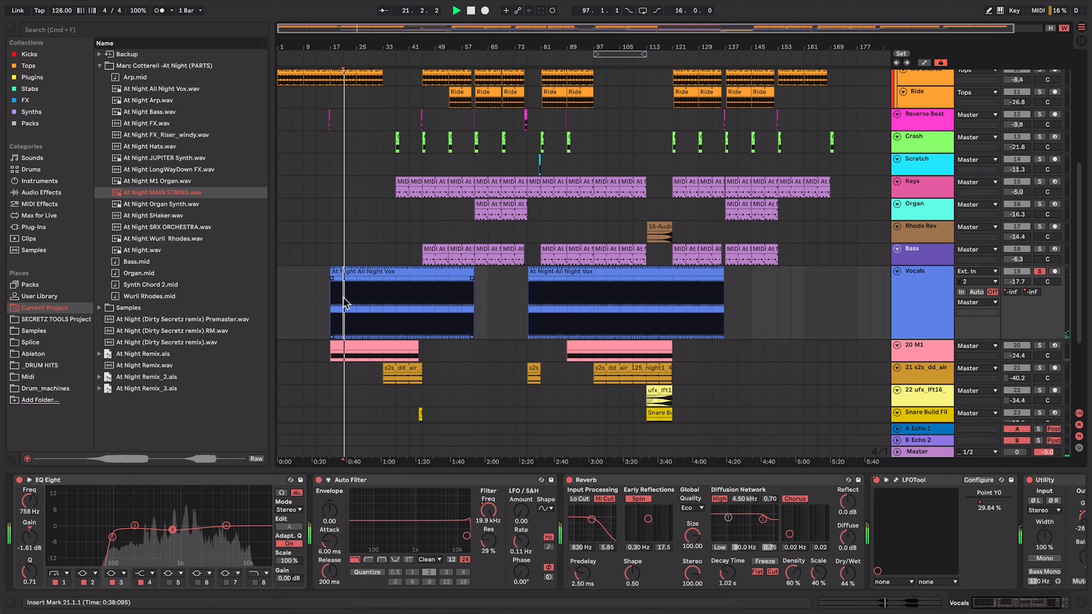
click(372, 307)
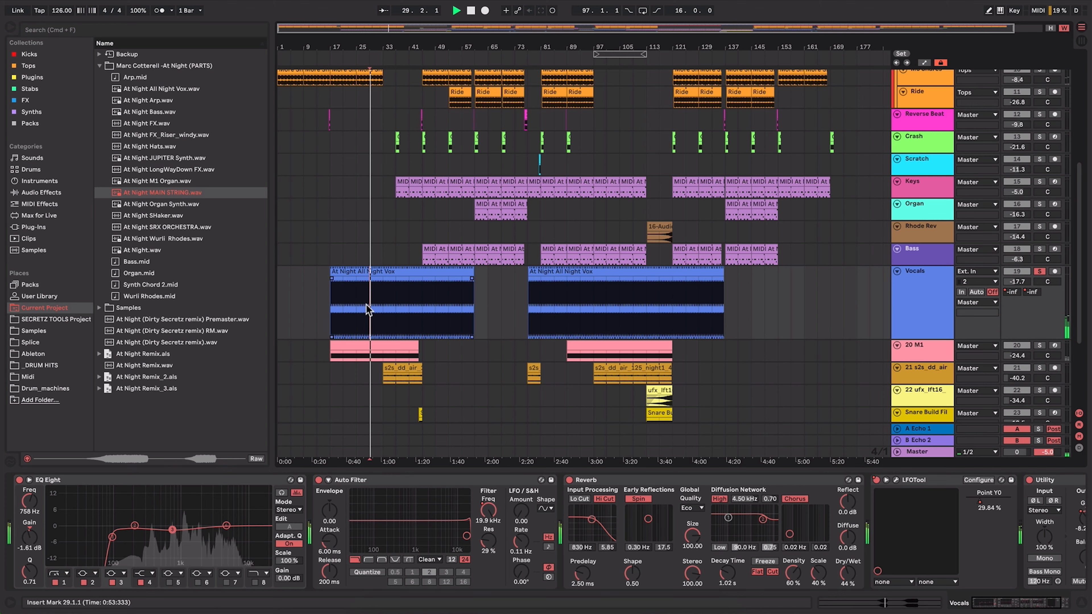
scroll(683, 477, right, 3)
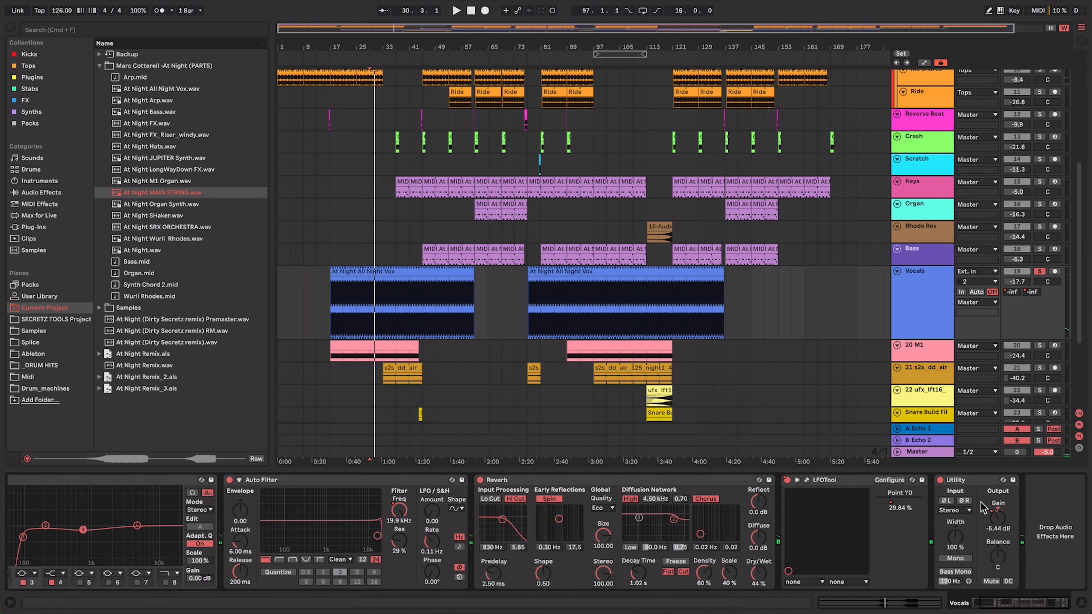
Show the Auto Filter frequency automation on the Vocals track and play the sweep from bar 89
click(594, 307)
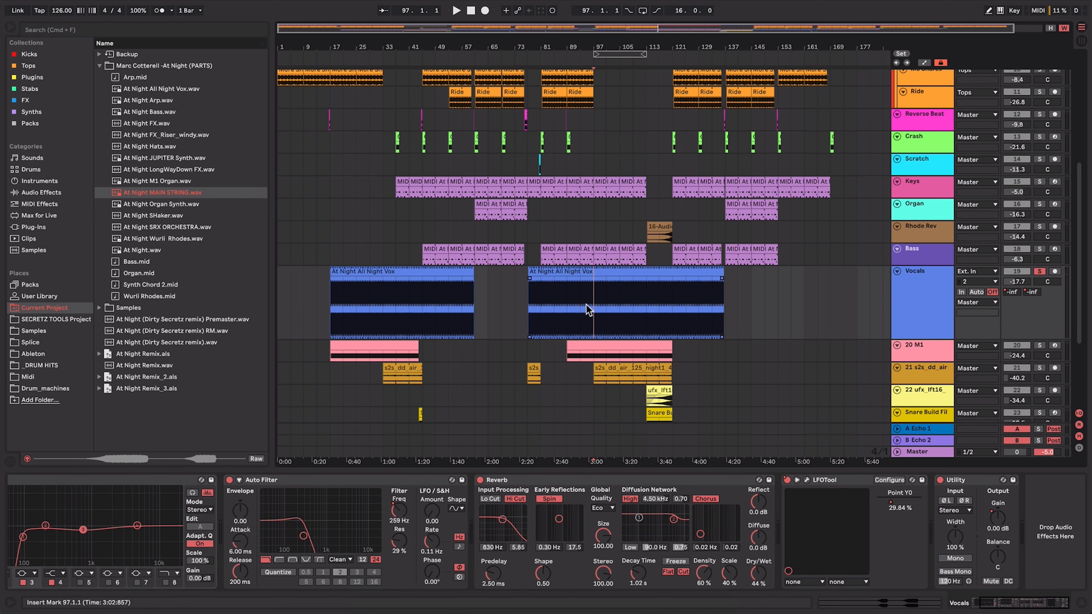
right_click(401, 513)
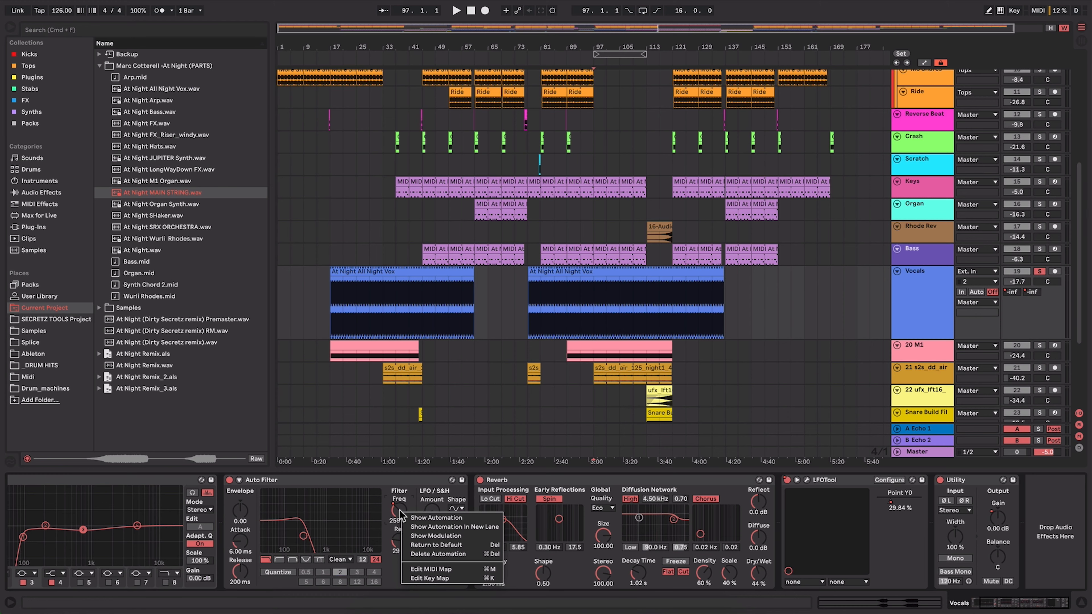
click(421, 517)
click(566, 318)
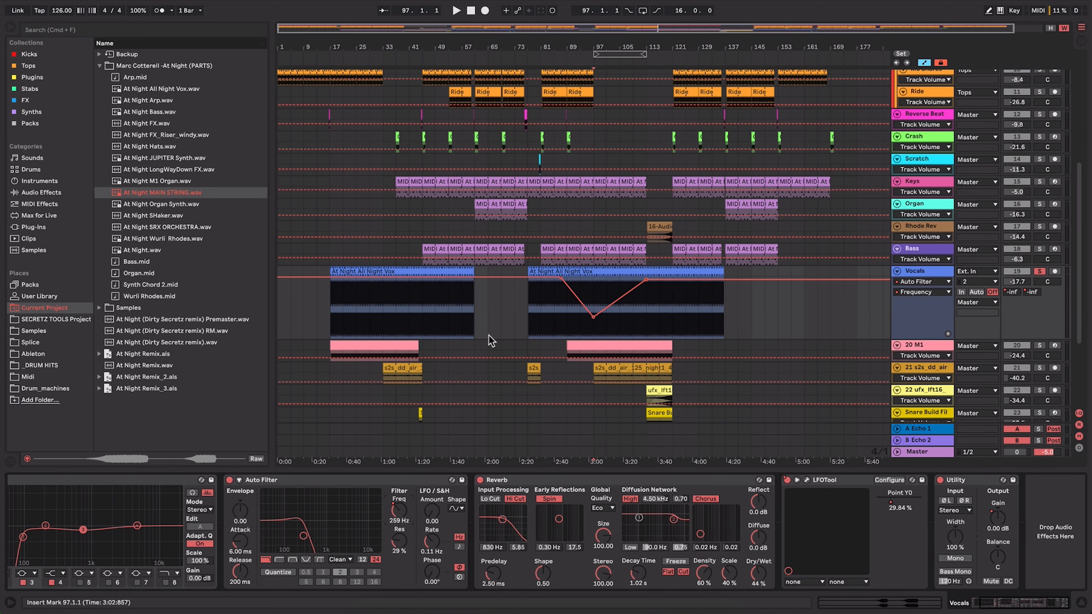
key(space)
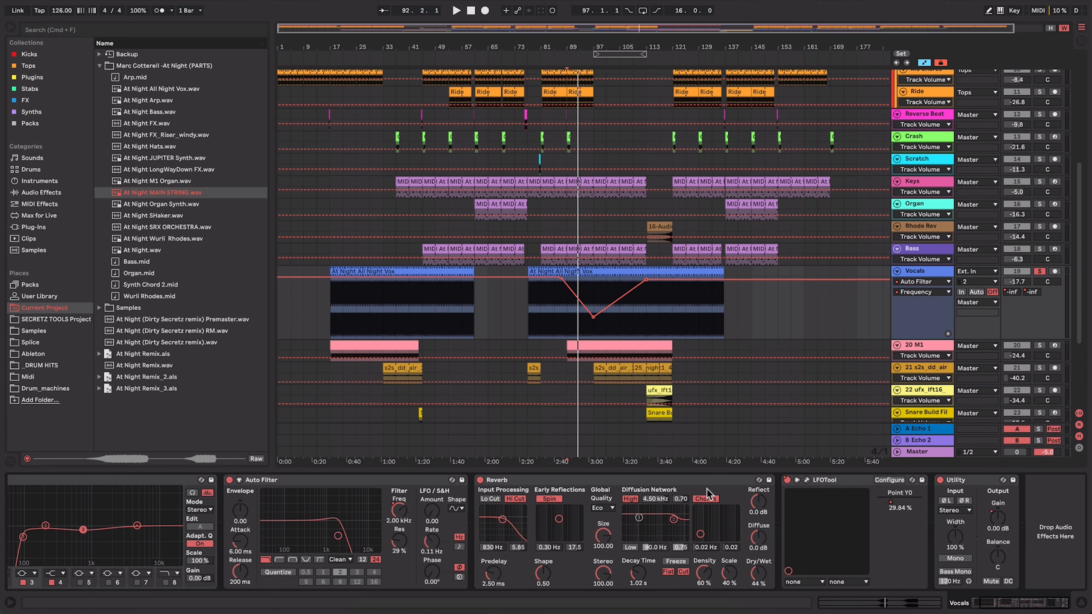
Open the LFOTool plug-in window on the Vocals track and move it down to view its volume curve
click(806, 480)
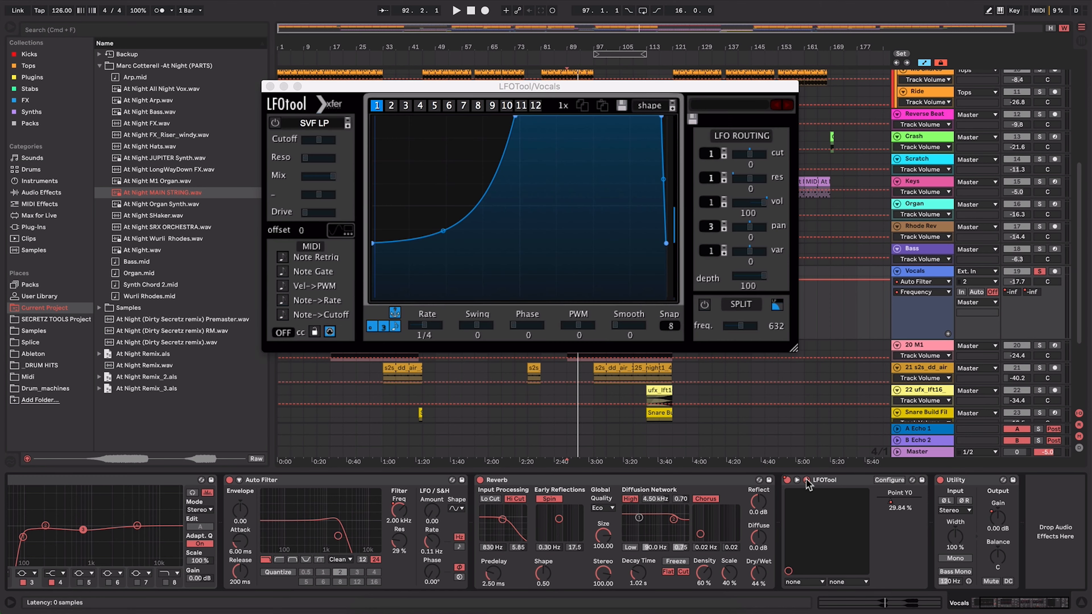
drag(468, 90, 456, 139)
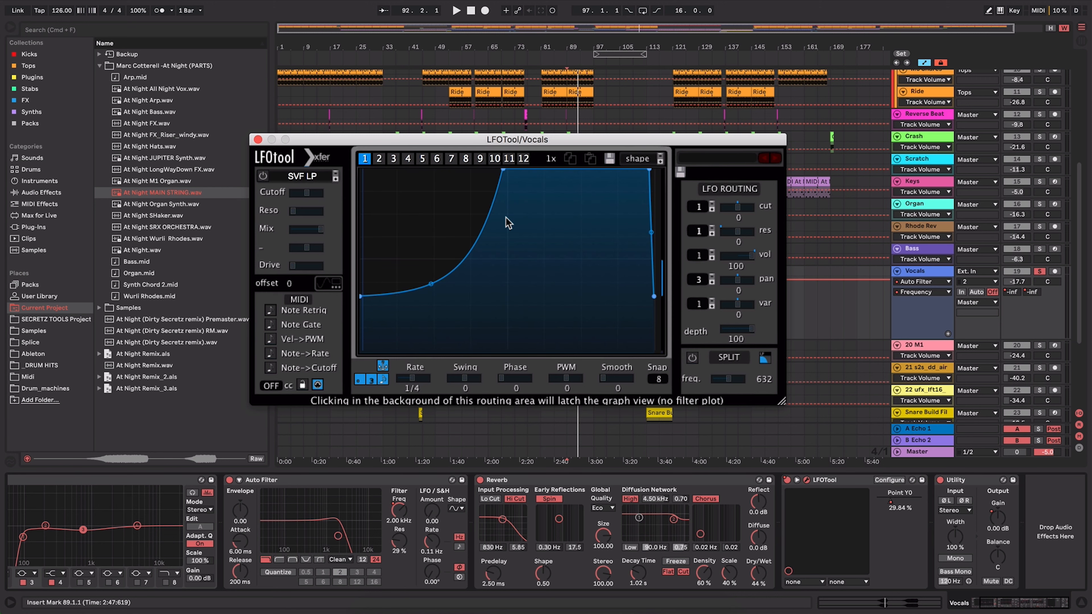
Close the LFOTool window and show the LFOTool Device On and Utility Gain automation on the Vocals track
click(257, 140)
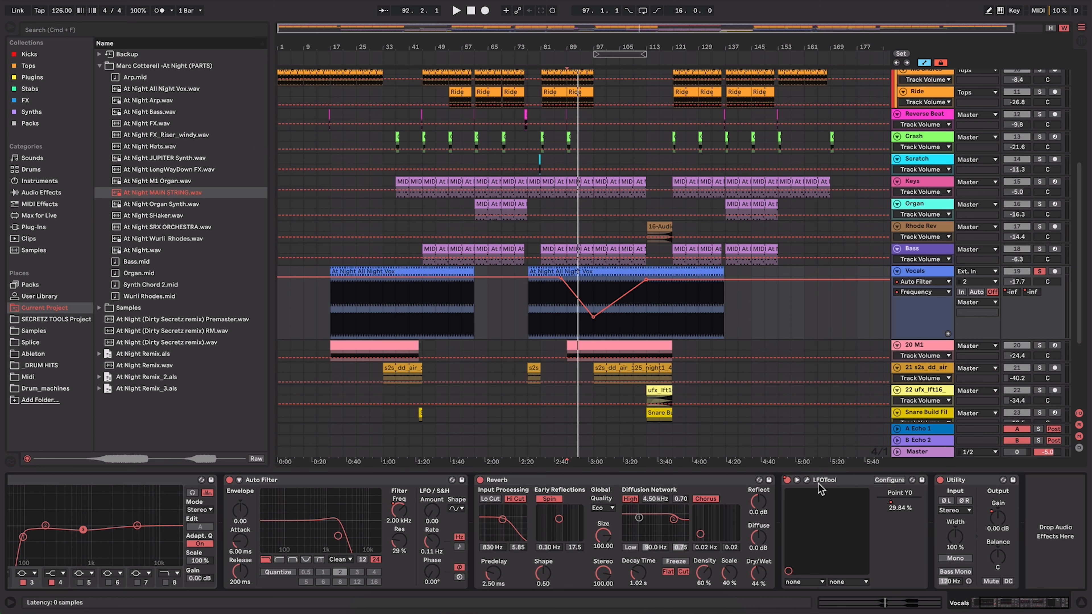
right_click(793, 480)
click(807, 487)
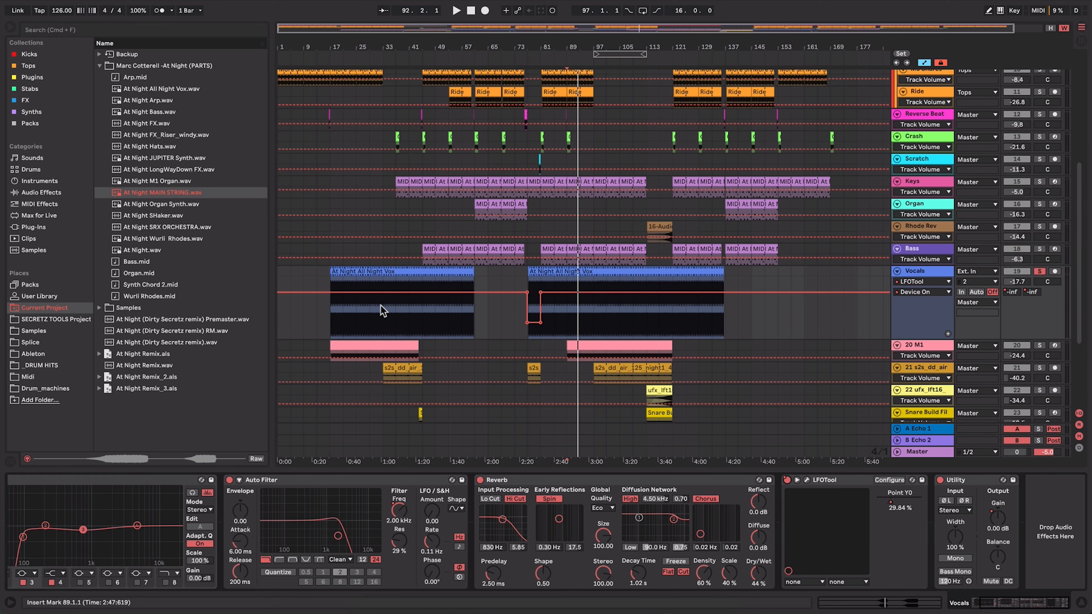
scroll(401, 335, up, 8)
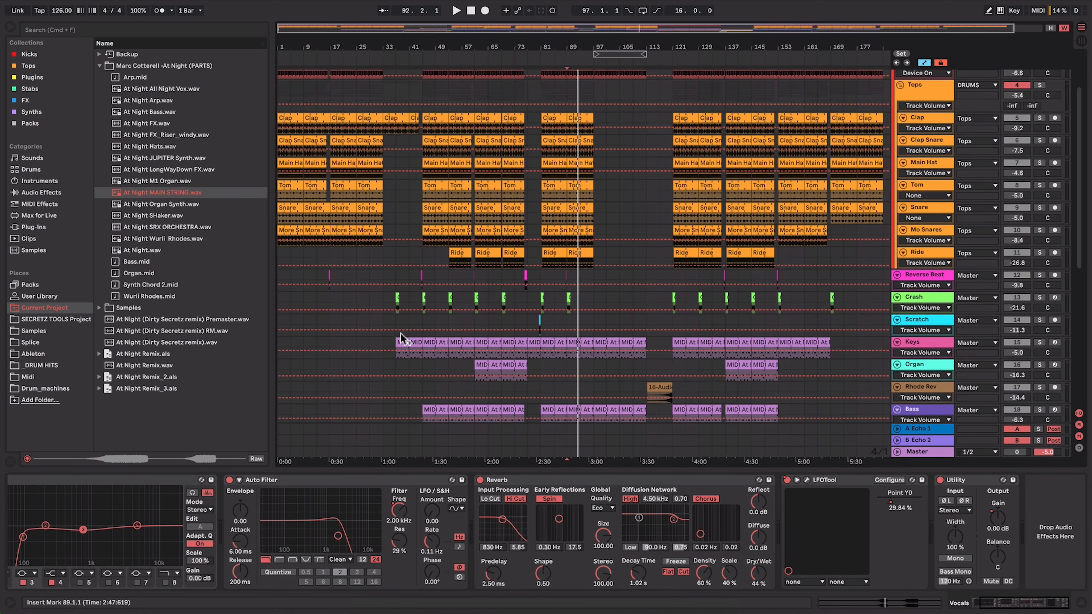
scroll(402, 335, down, 6)
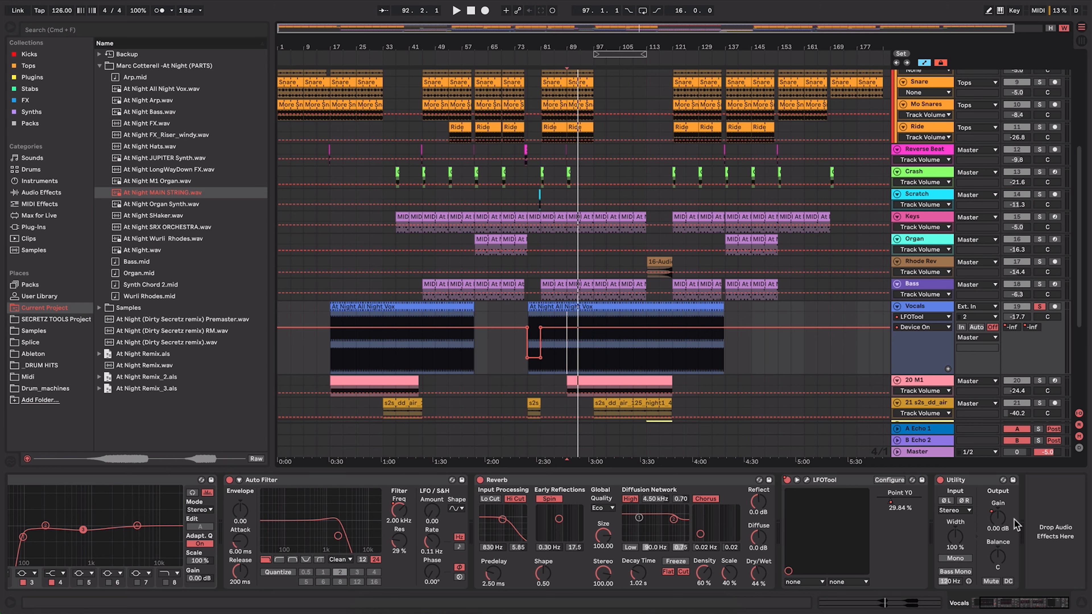
right_click(998, 517)
click(977, 523)
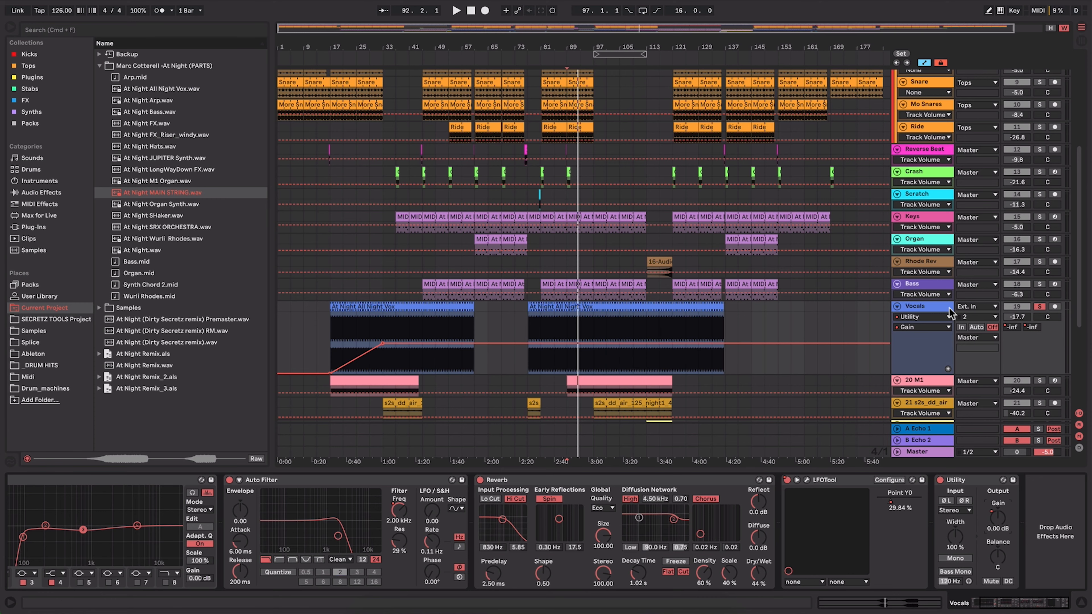
Hide the automation lanes and collapse the Vocals track in the arrangement
key(a)
click(896, 306)
scroll(895, 318, up, 10)
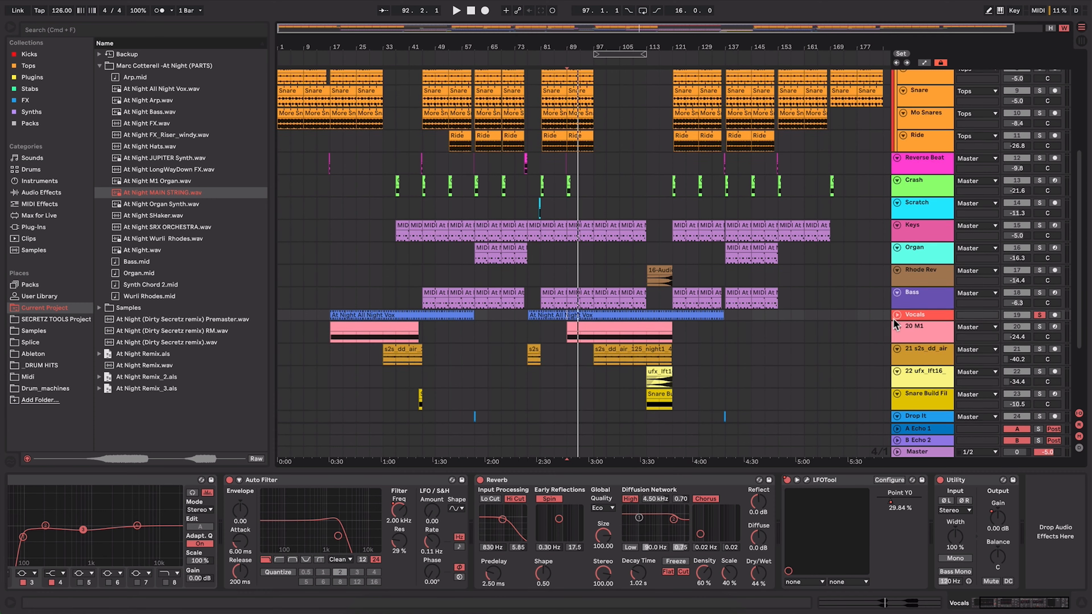
scroll(894, 317, up, 1)
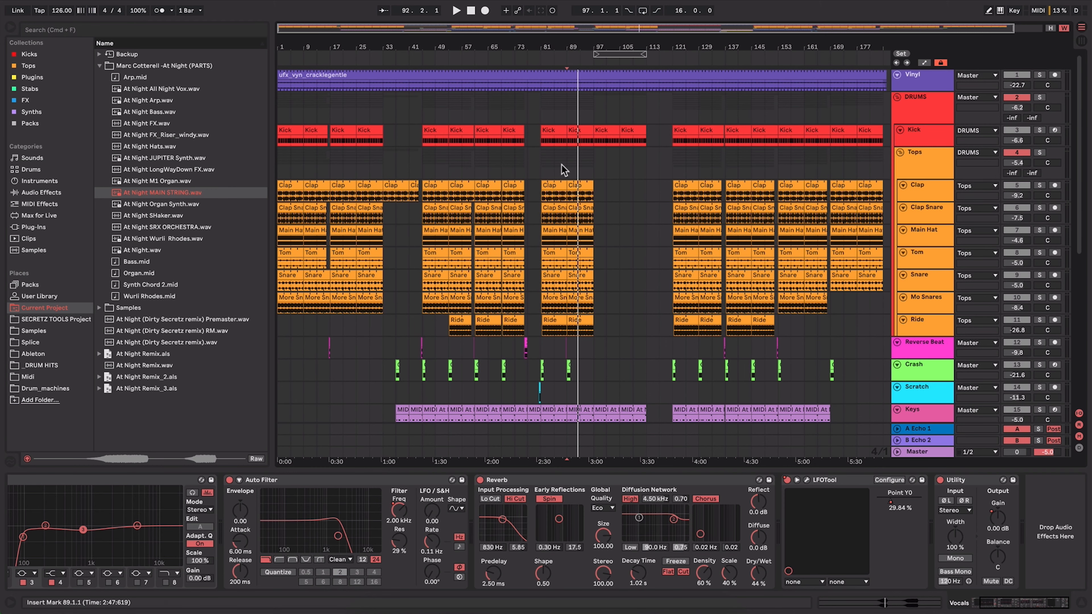
Move the 16-bar arrangement loop so that it covers bars 121 to 137
click(424, 161)
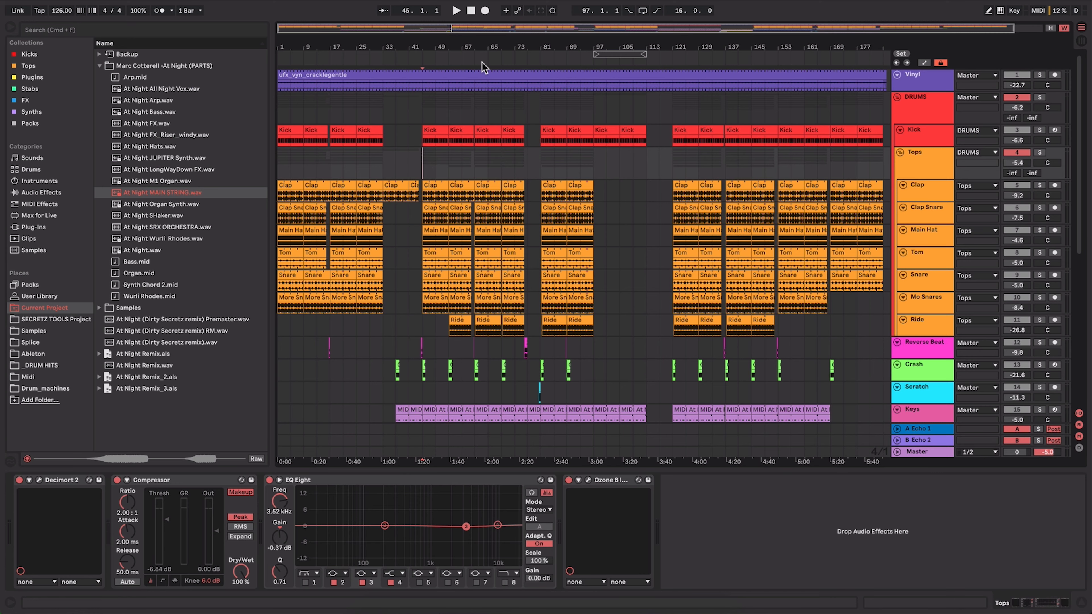
drag(622, 52, 534, 64)
scroll(552, 310, down, 5)
scroll(551, 309, down, 3)
scroll(553, 309, up, 10)
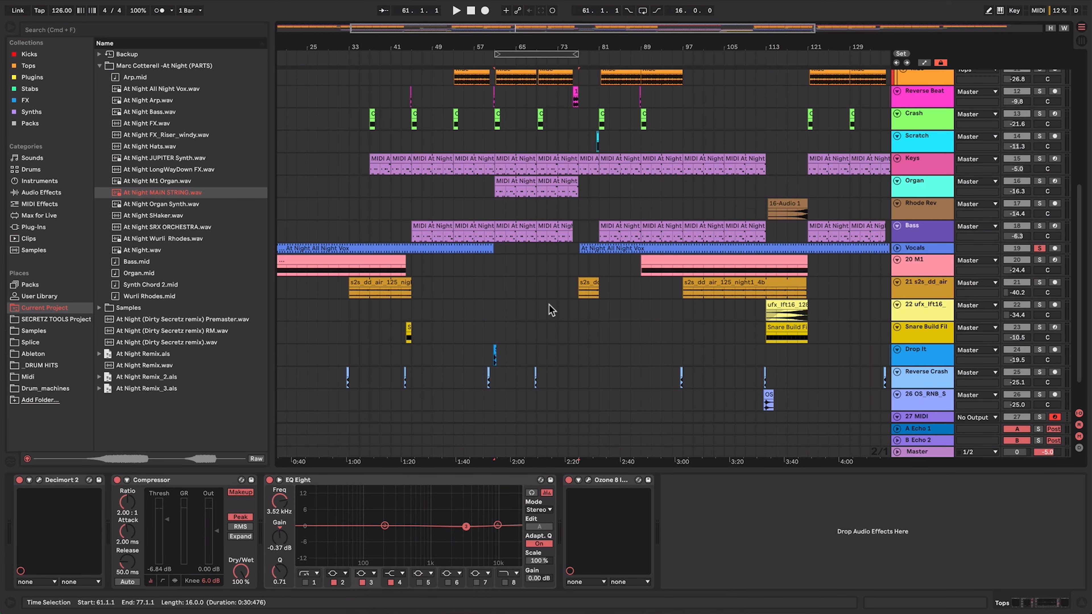
drag(736, 44, 564, 46)
drag(364, 52, 663, 45)
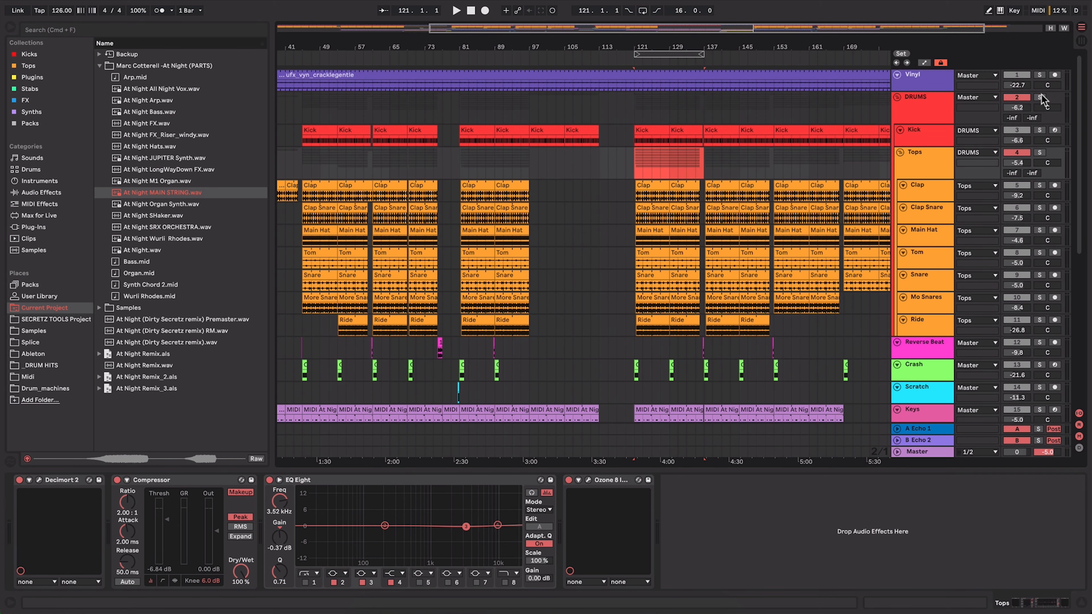
Solo the DRUMS group and show the device chains of the DRUMS, Kick and Tops tracks
click(1041, 97)
click(918, 99)
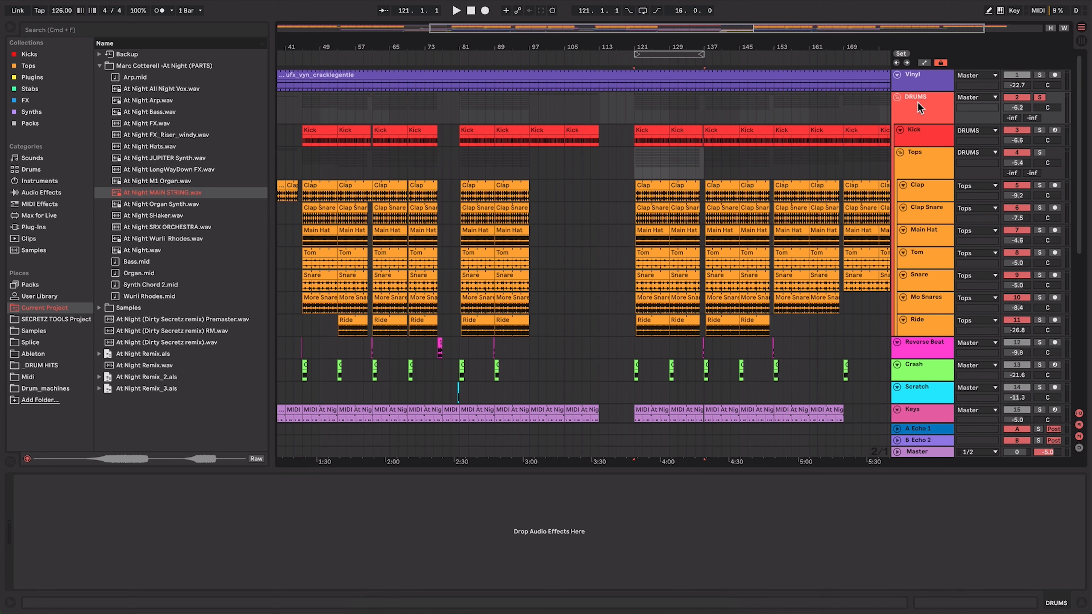
click(920, 132)
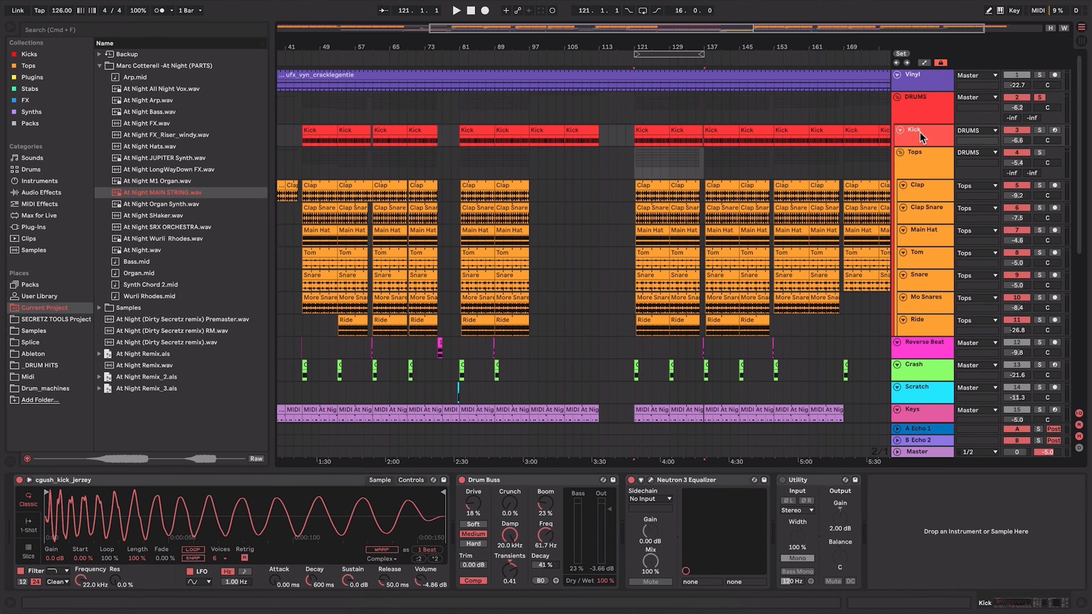
click(921, 166)
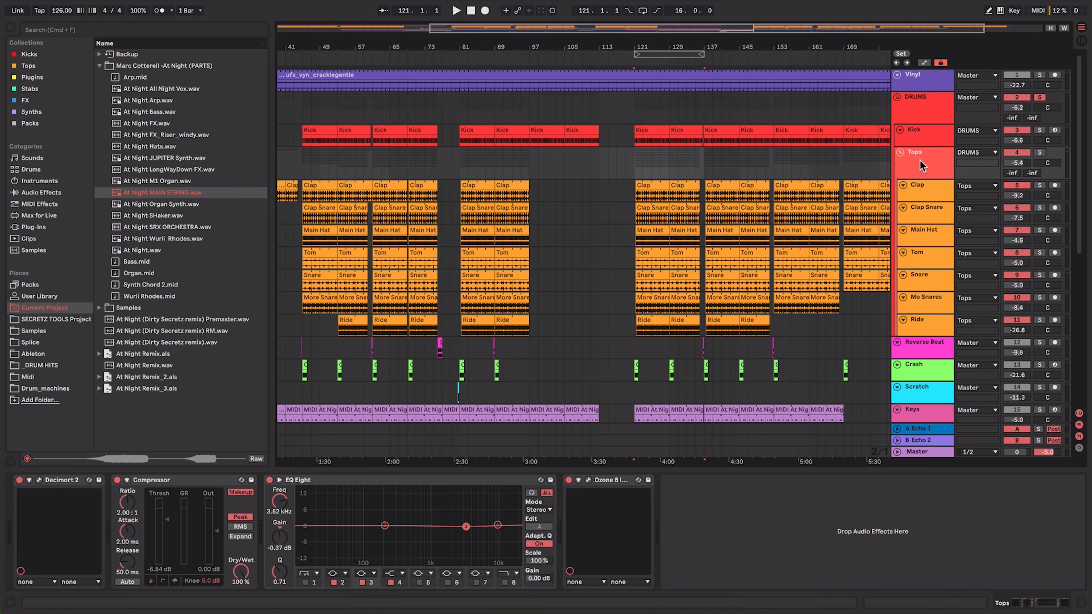
Show the Clap track's EQ Eight, view the sample of its clip near bar 121, and hide the detail view
drag(673, 43, 564, 42)
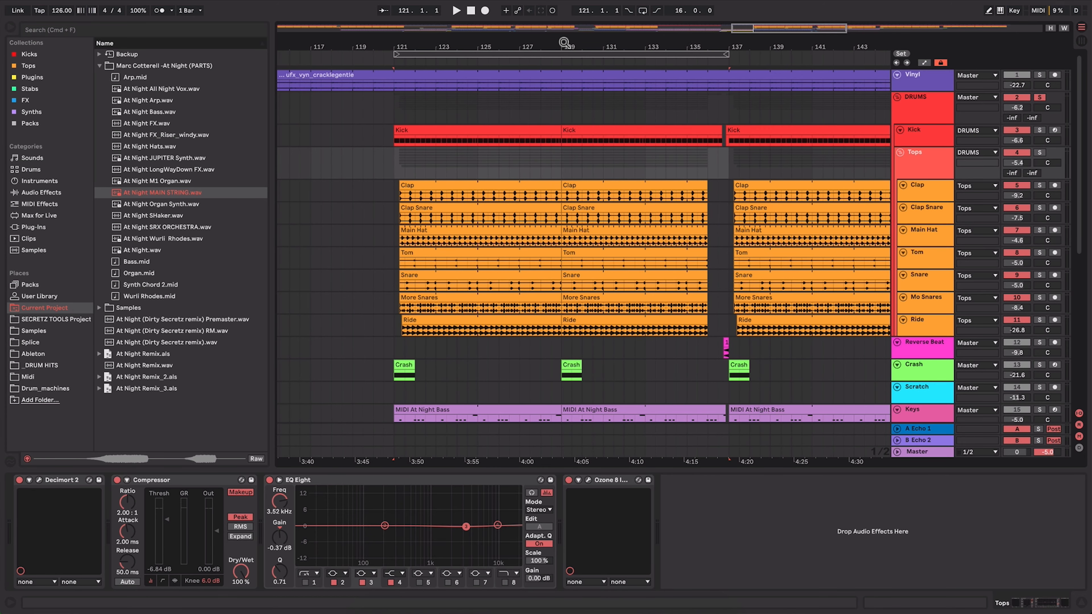
click(941, 194)
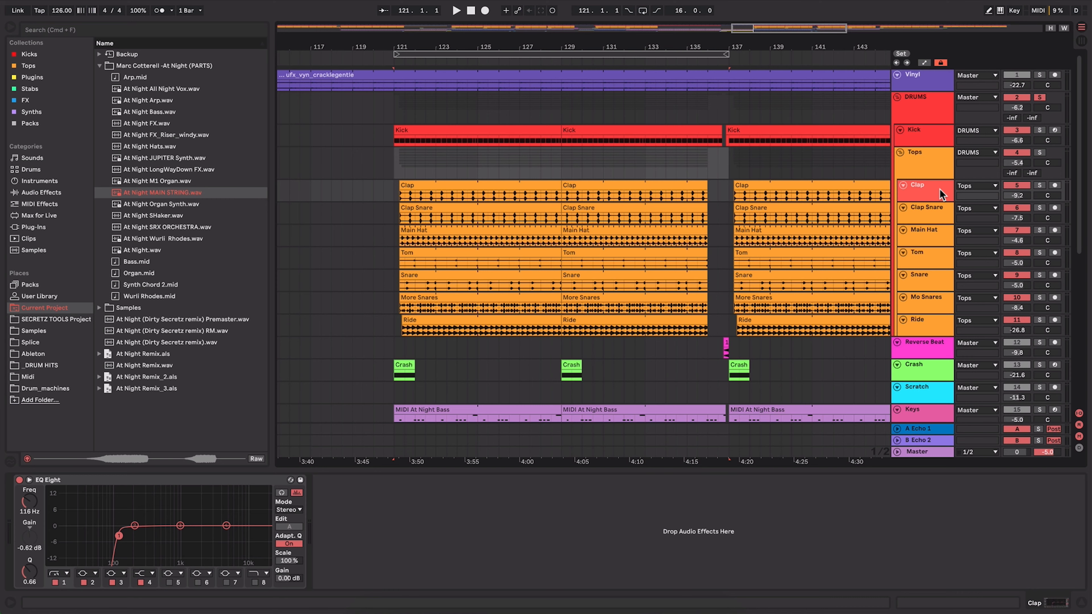
click(497, 180)
double_click(496, 181)
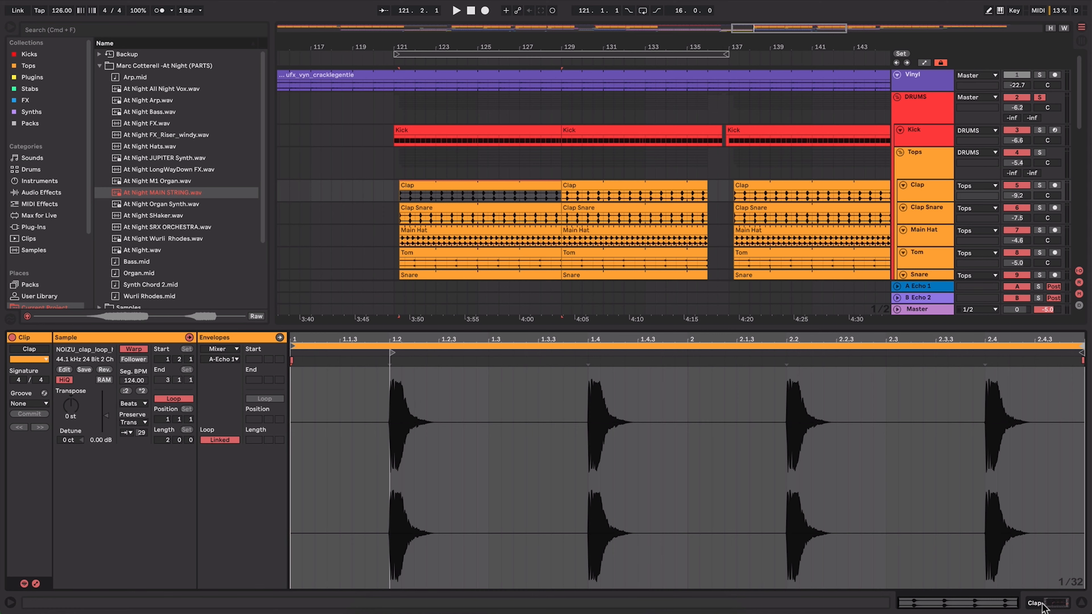
click(1083, 603)
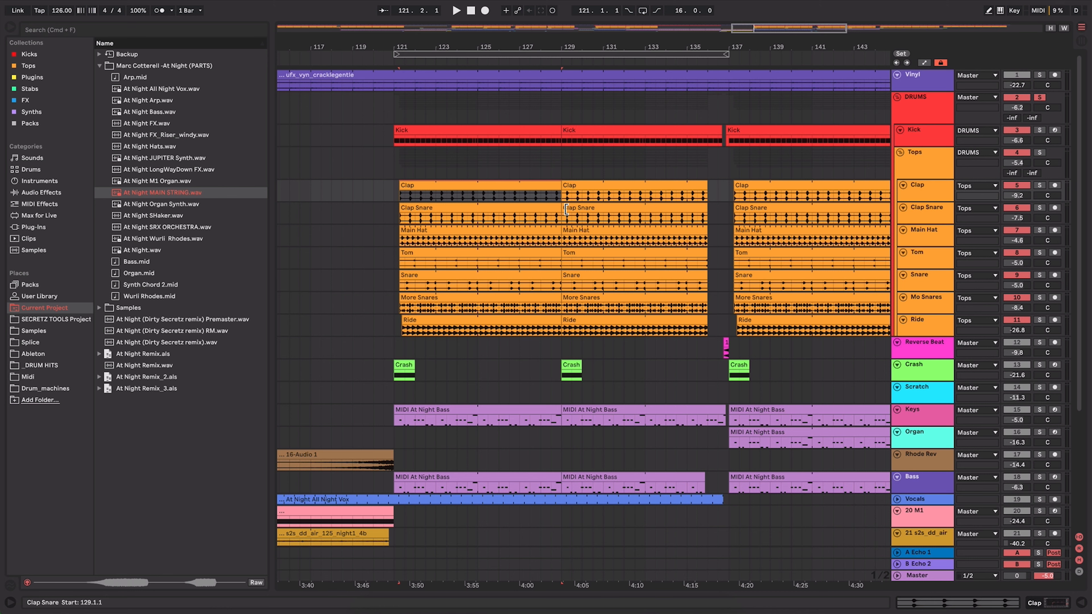
Solo the Kick track, play the loop from bar 121, and switch the solo back to the DRUMS group
click(933, 163)
click(1041, 130)
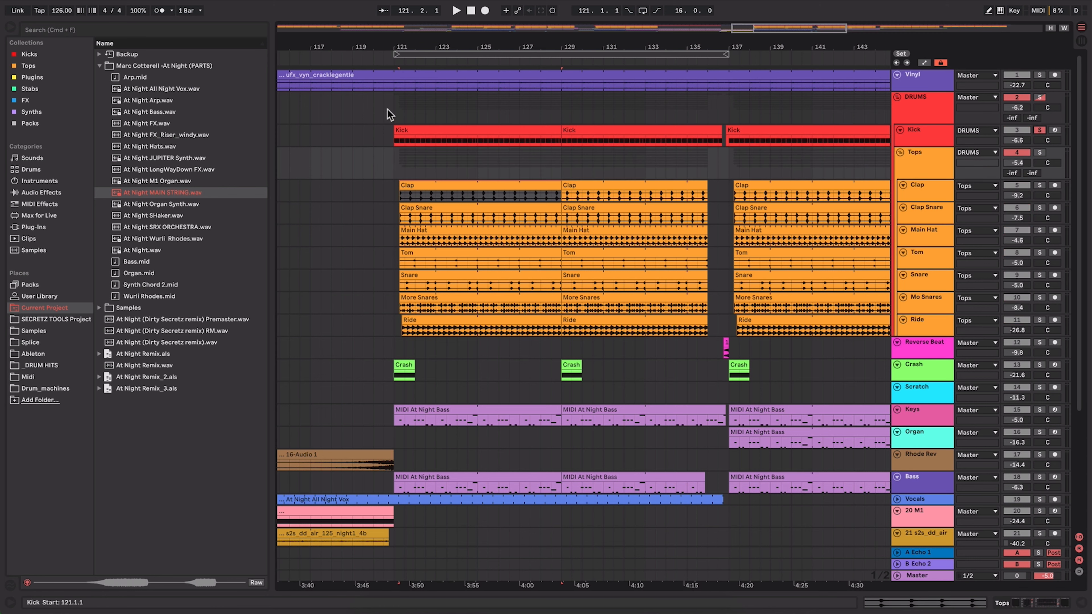
click(457, 52)
key(space)
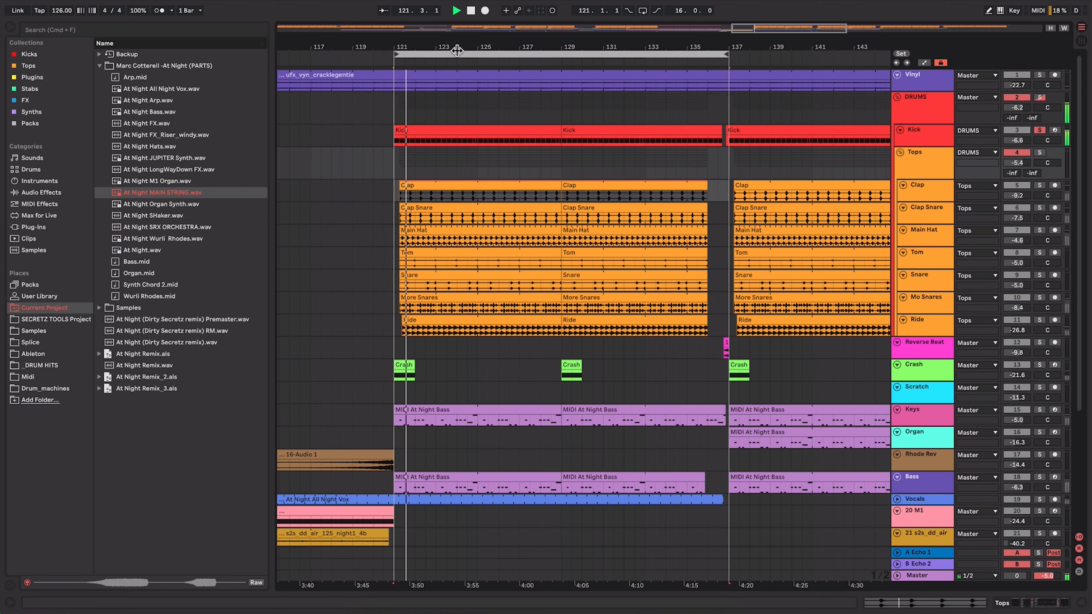
click(1040, 97)
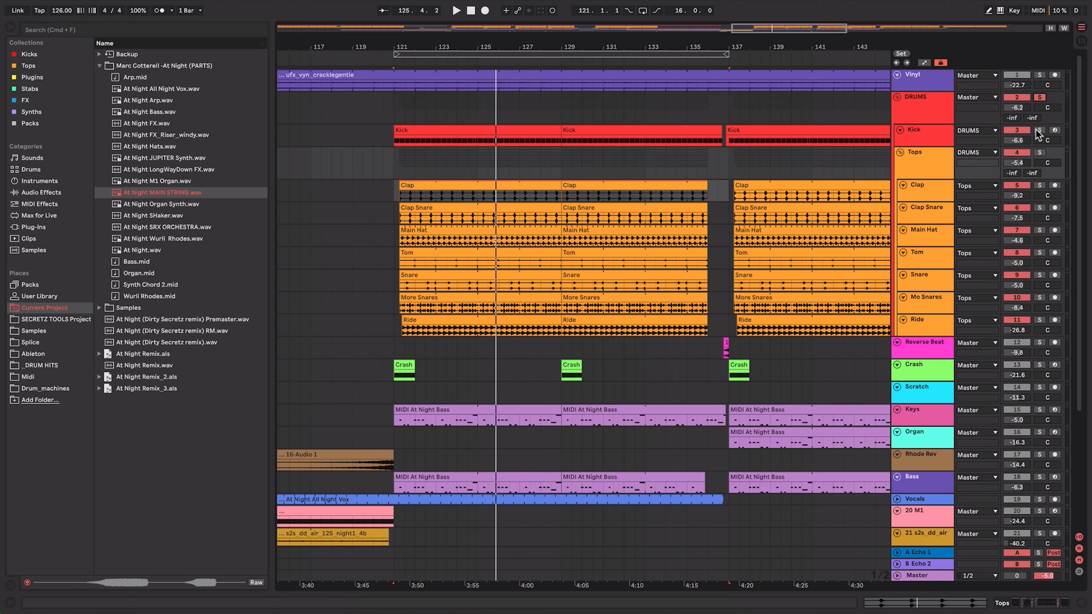
Show the Kick track's device chain and select its Drum Buss effect
click(933, 136)
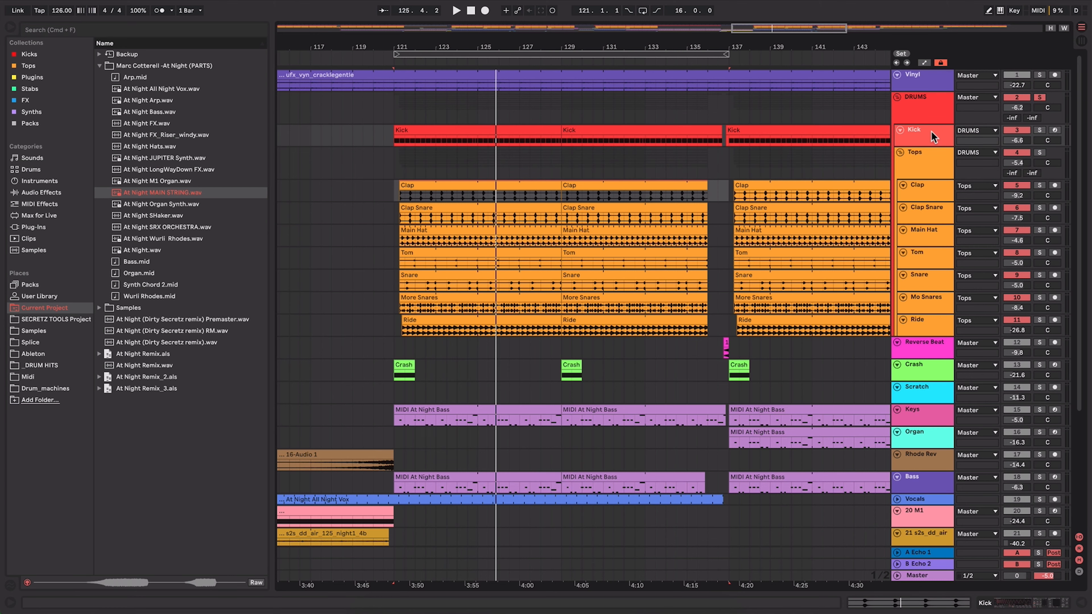
click(988, 602)
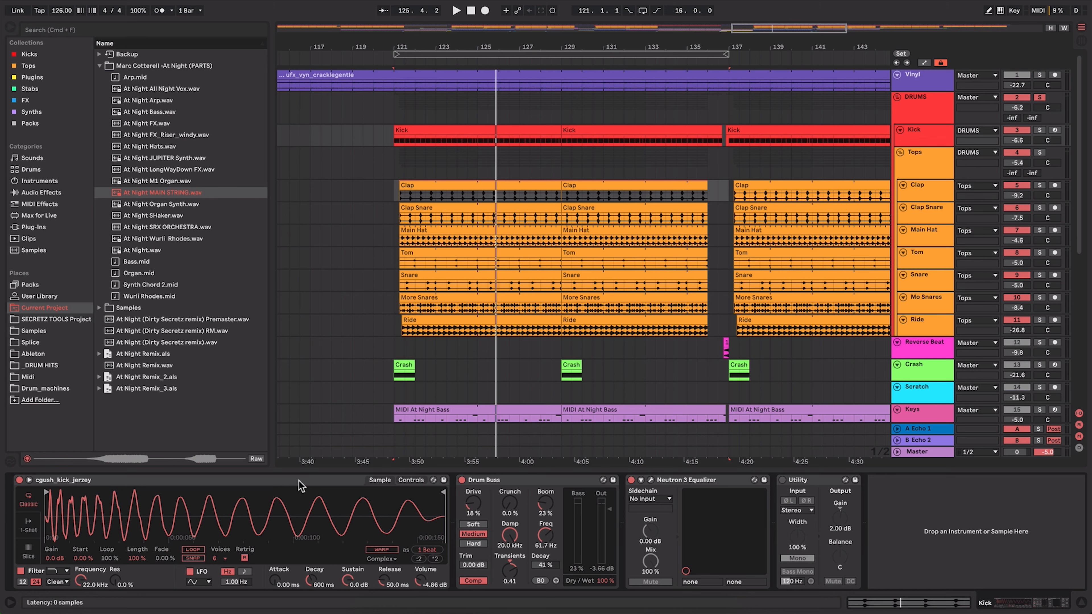
click(518, 479)
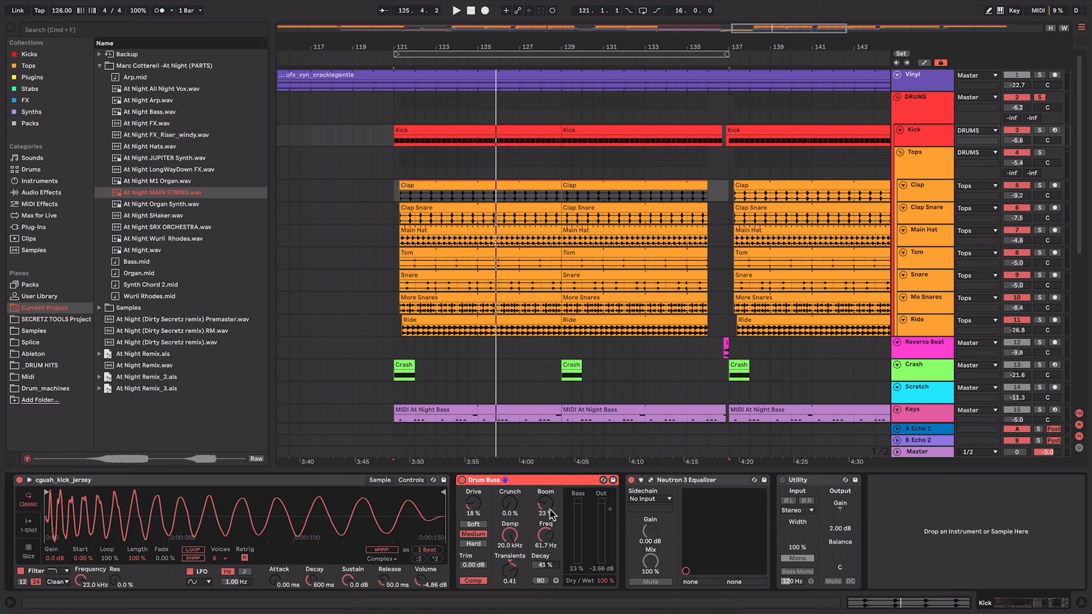
Solo the Kick track, play it with Drum Buss bypassed, and re-enable Drum Buss
click(1040, 130)
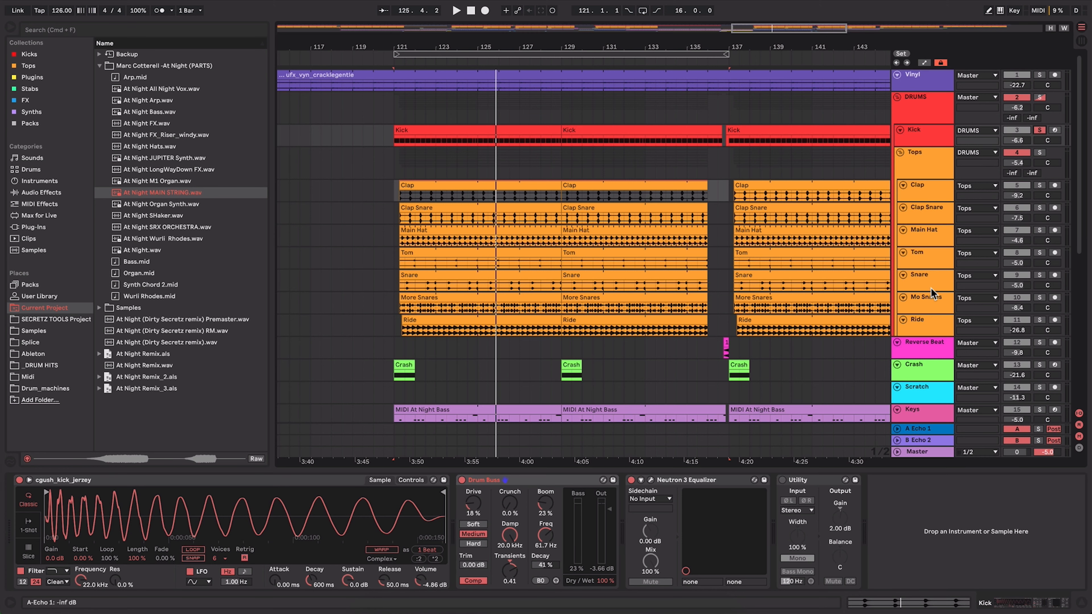
click(529, 479)
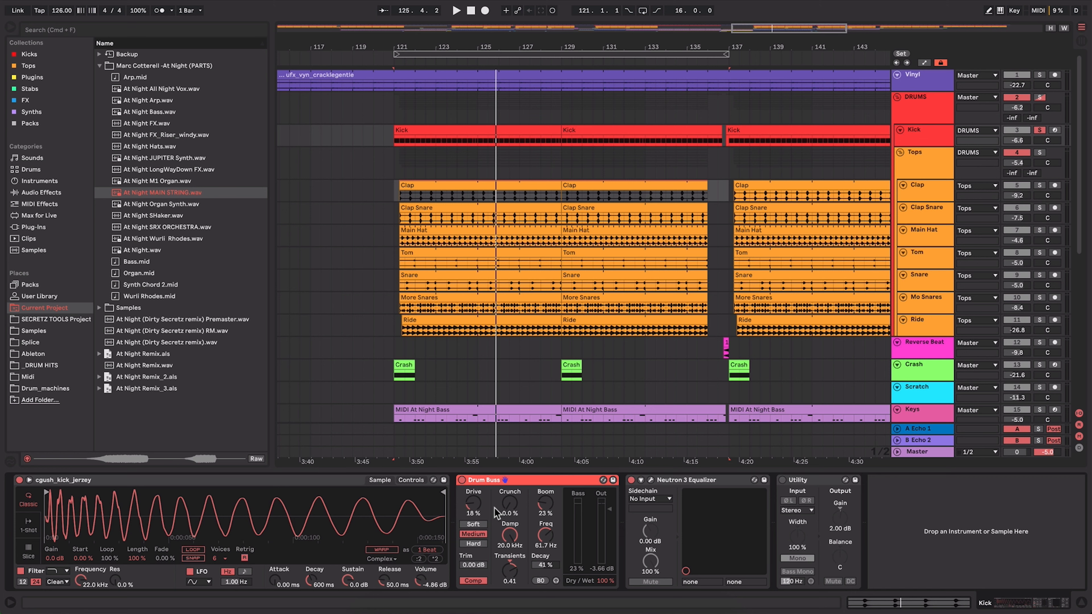
click(462, 480)
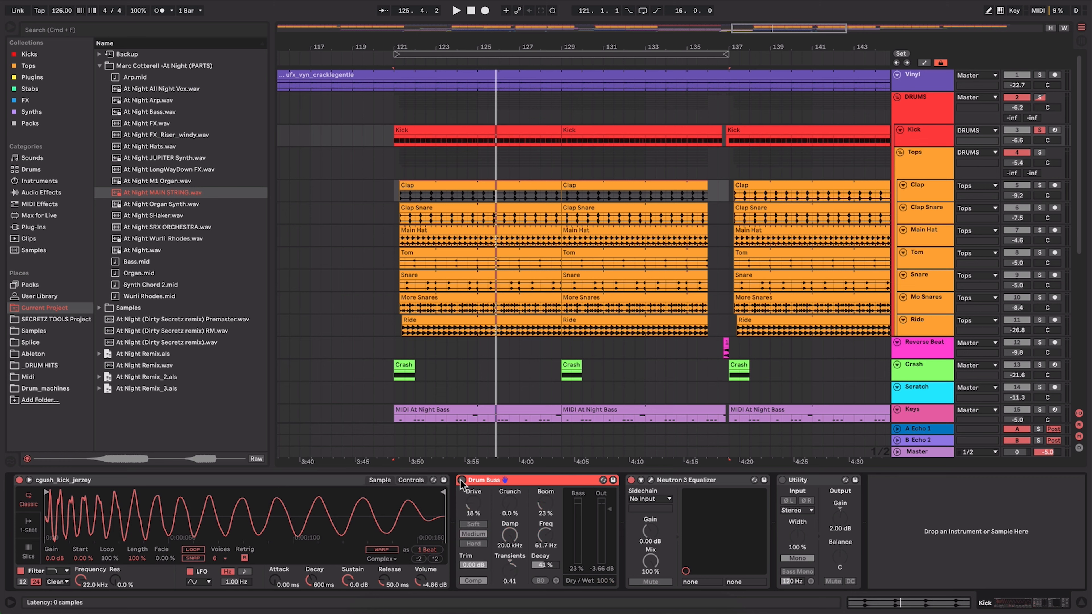
key(space)
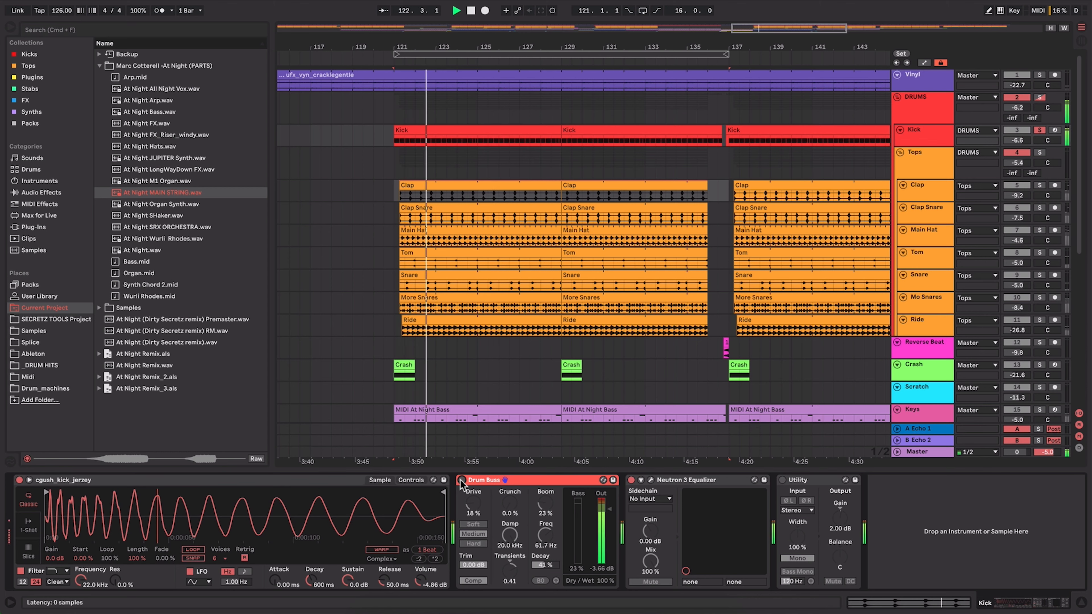
click(461, 480)
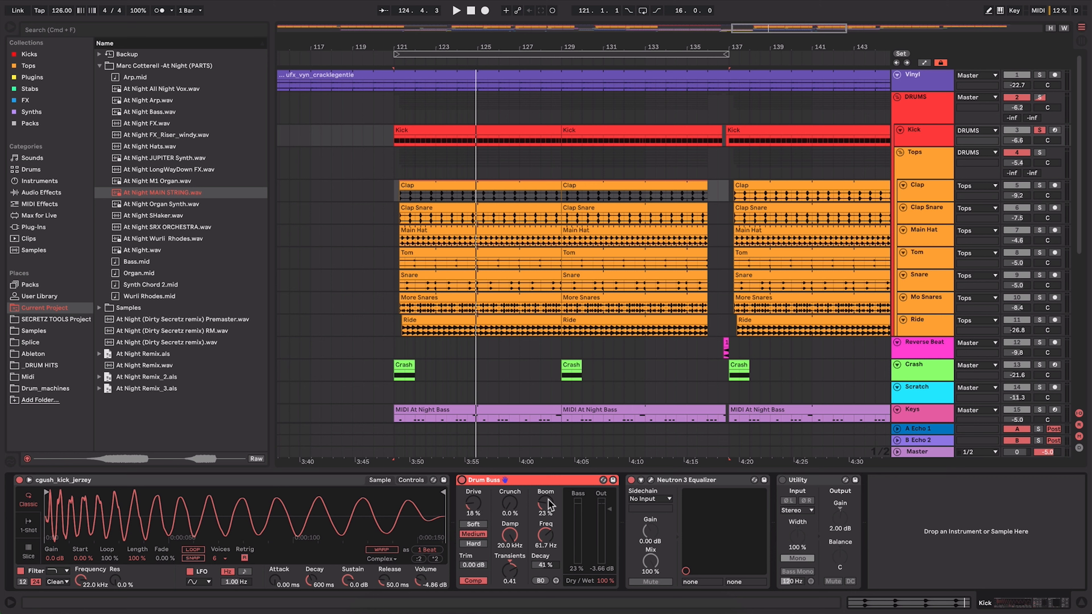
Bypass Drum Buss again, replay the kick from bar 121 for comparison, and switch the effect back on
click(463, 480)
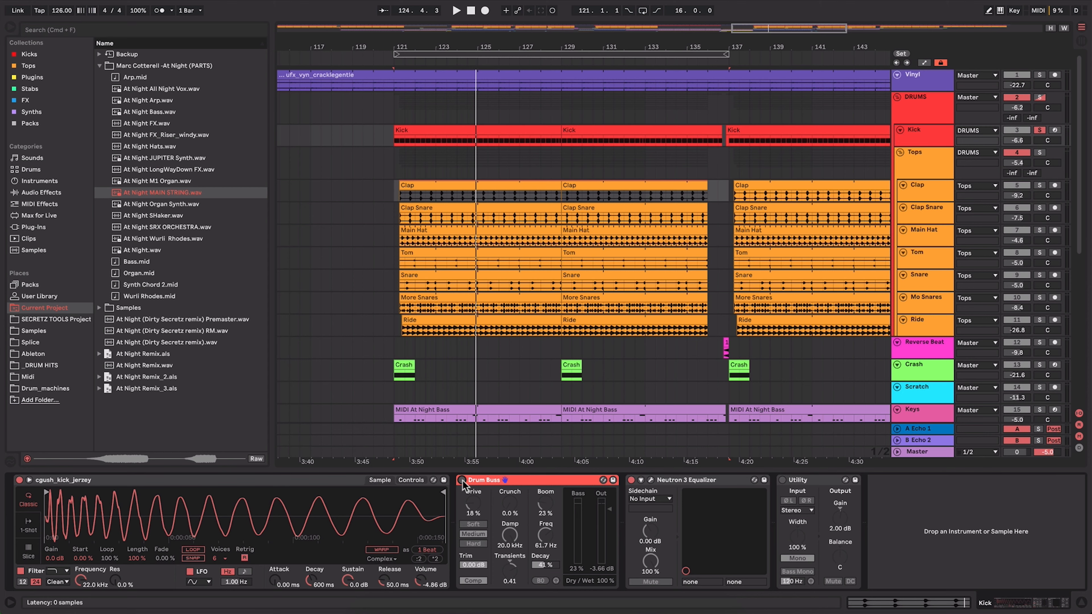
key(space)
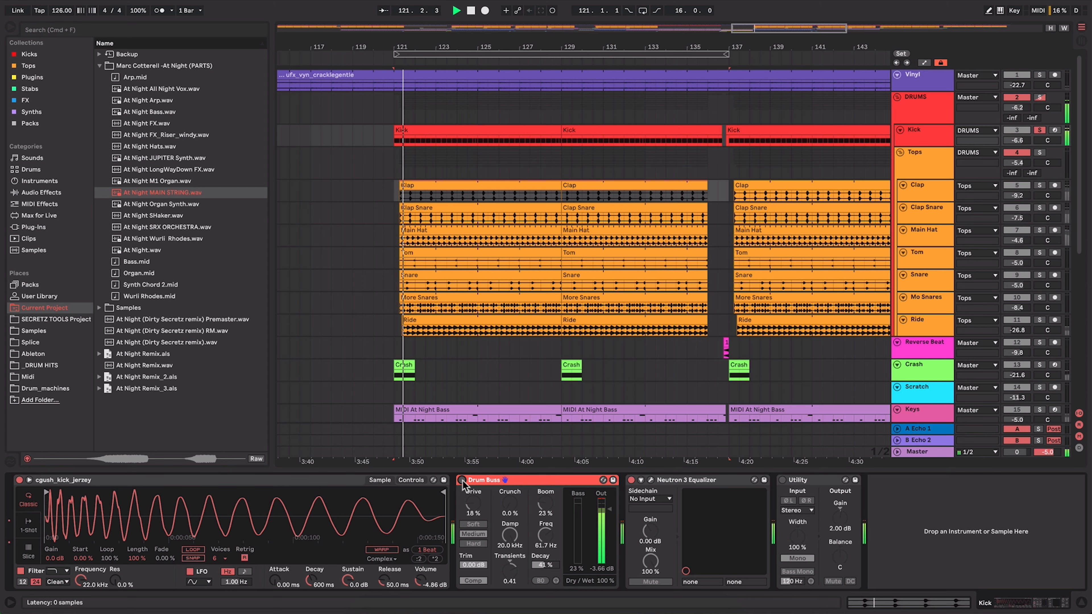
key(space)
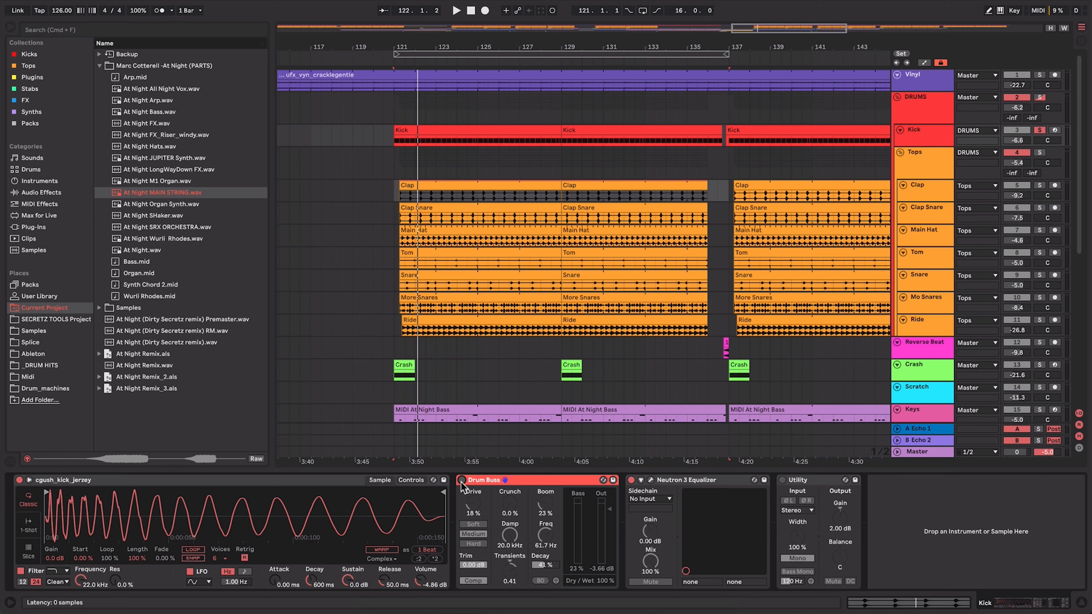
click(461, 480)
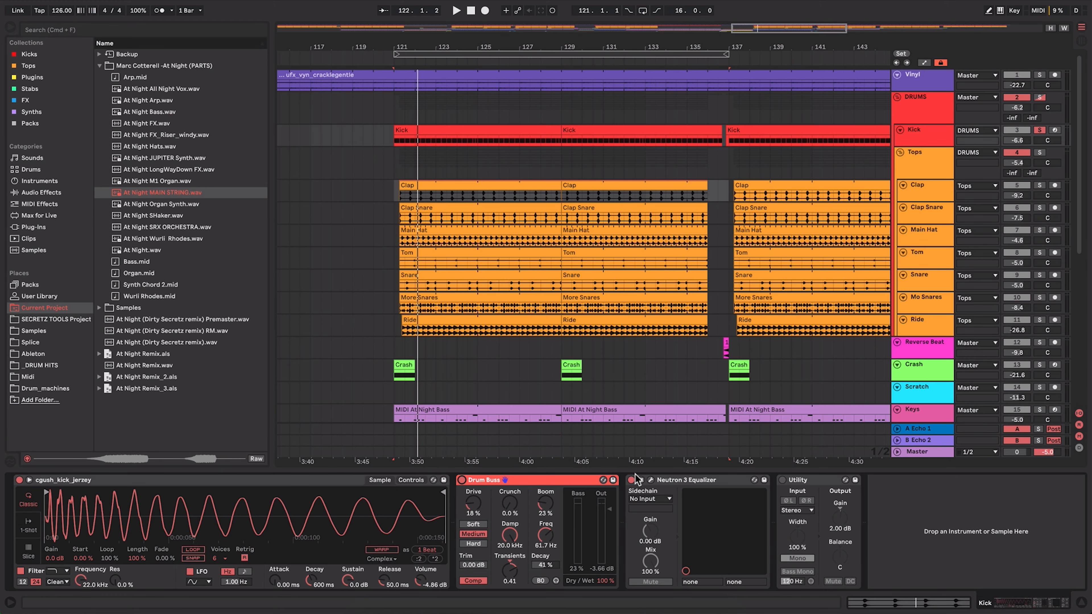
Open the Kick track's Neutron 3 Equalizer window, reposition it, and look at the Masking source choices without changing them
click(652, 481)
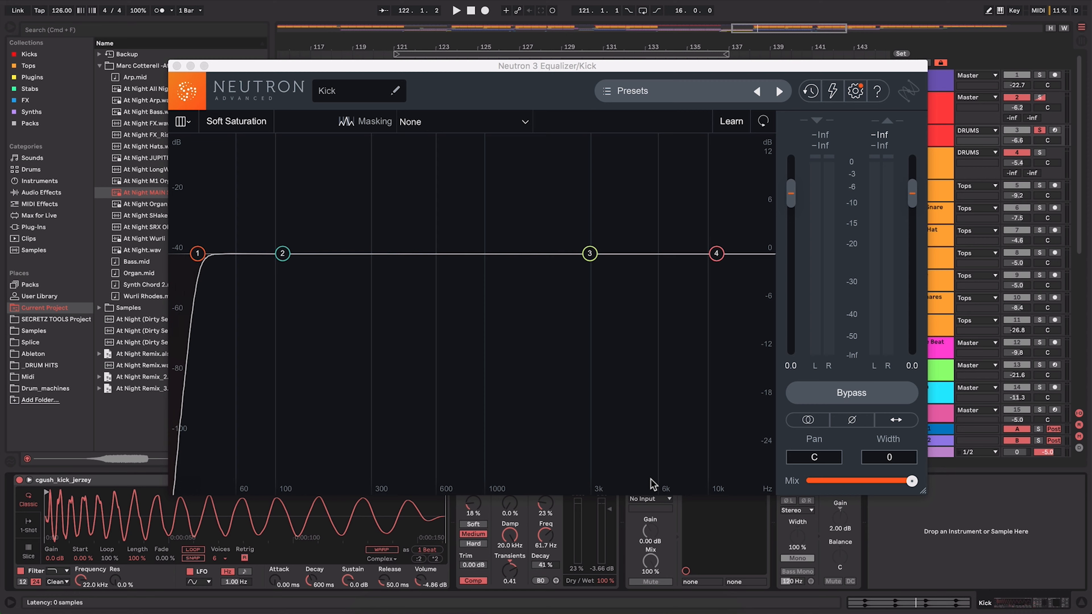
drag(719, 62, 650, 51)
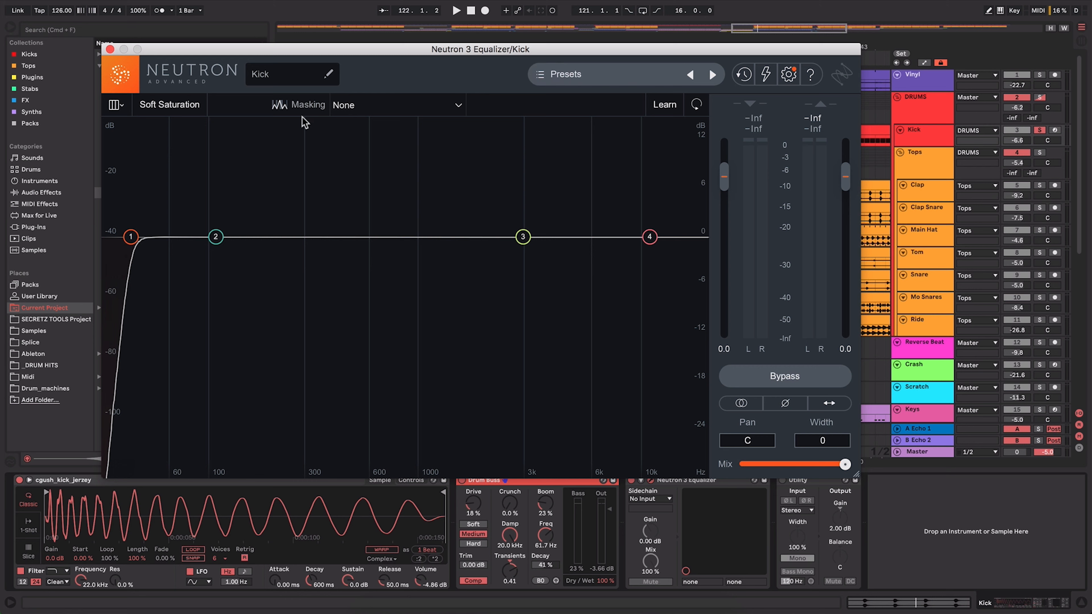
click(364, 106)
click(389, 80)
drag(415, 52, 435, 60)
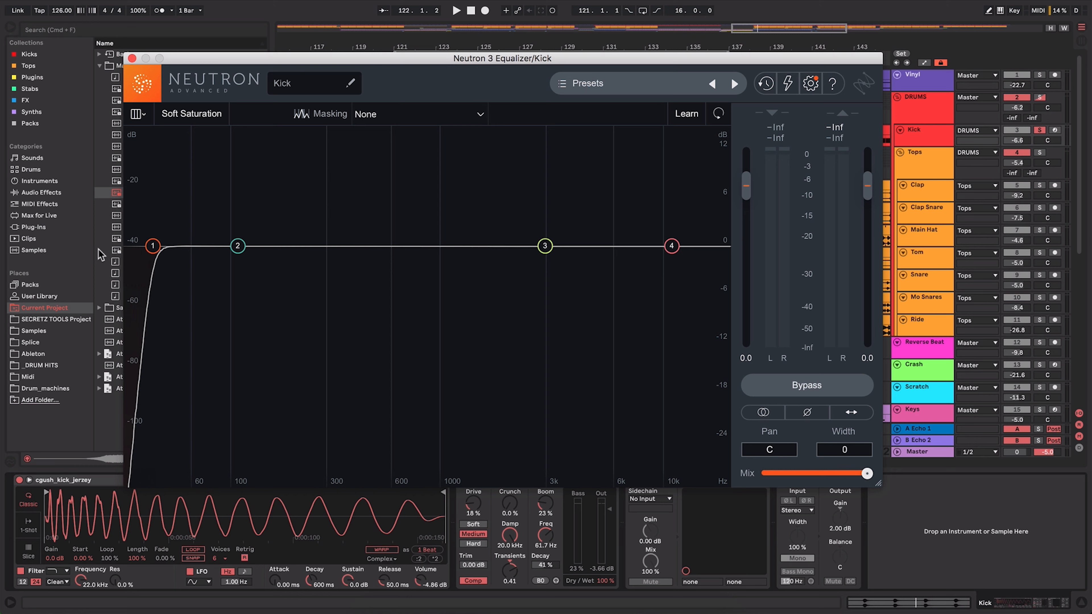
Inspect the Flat Highpass band in the Kick track's Neutron 3 Equalizer, close its window, and select the Utility effect
click(150, 245)
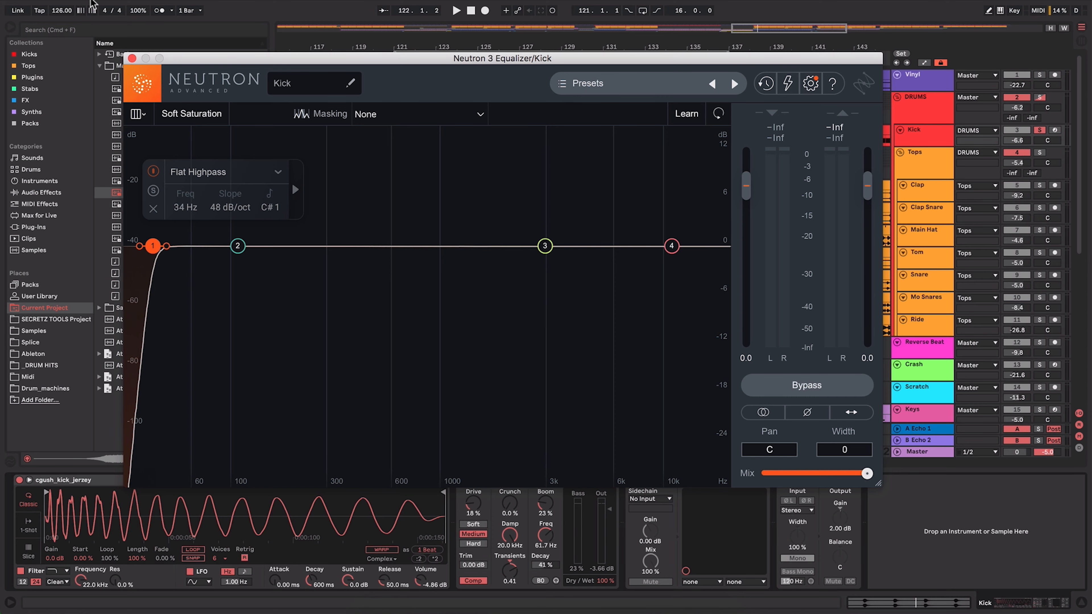
click(132, 58)
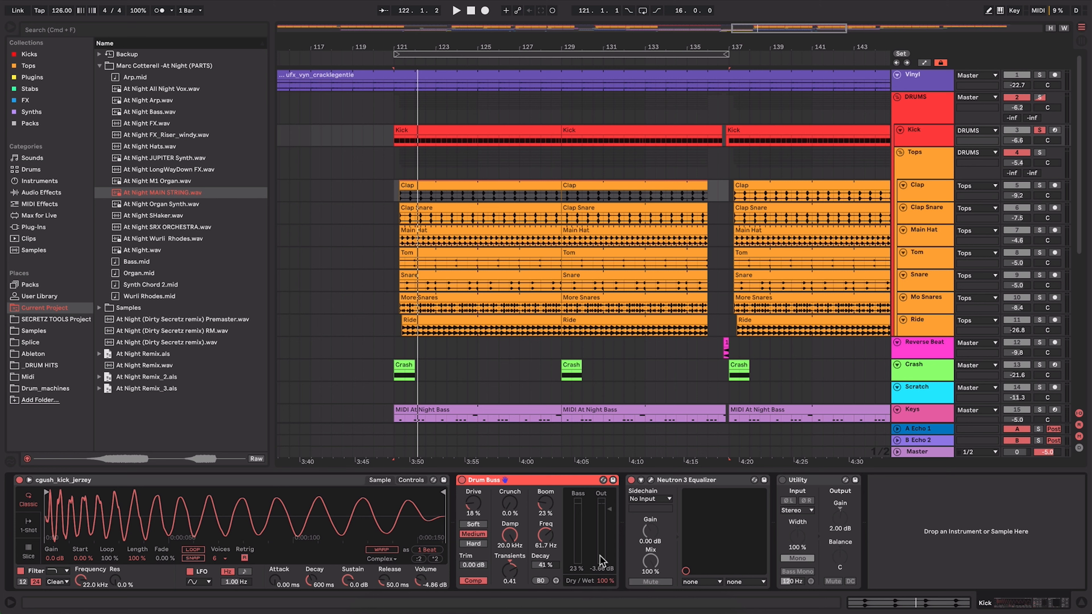
click(831, 479)
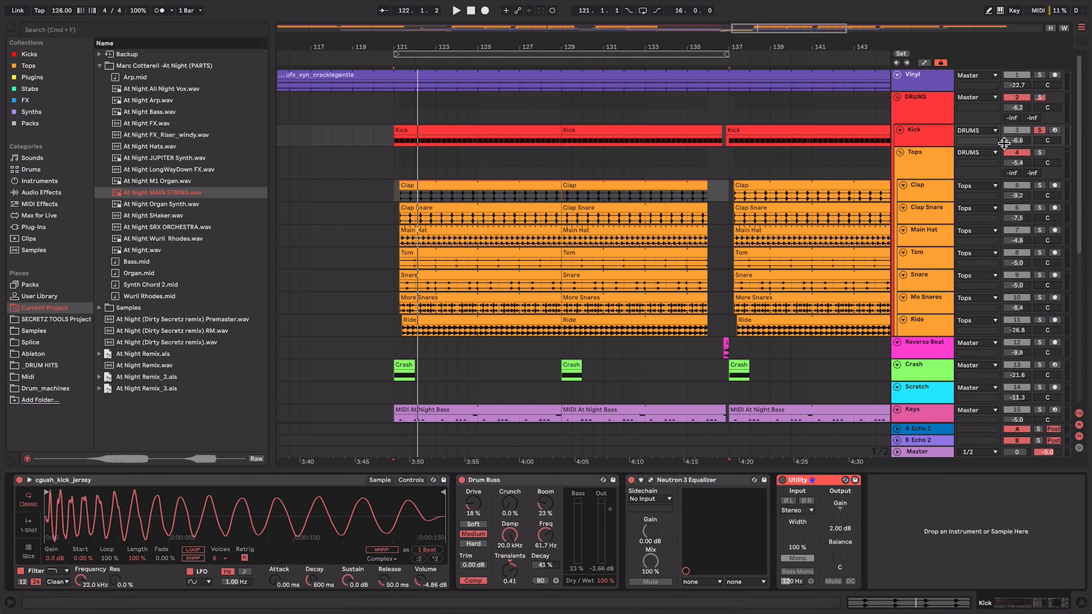
Solo the Tops group, show its device chain, and open the Decimort 2 window, moving it clear of the device chain
click(918, 162)
click(1041, 151)
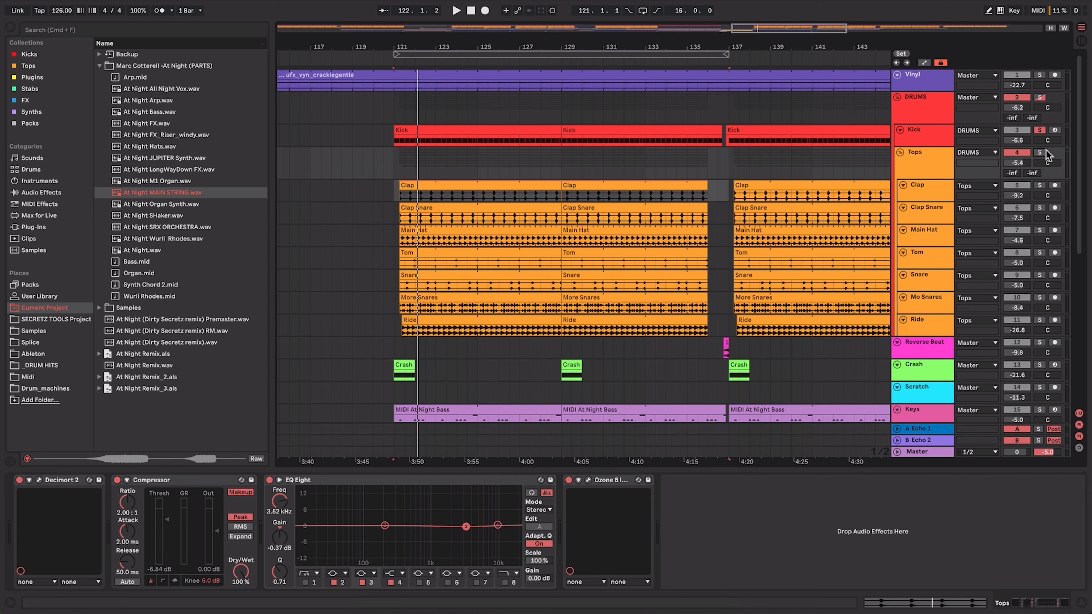
click(940, 162)
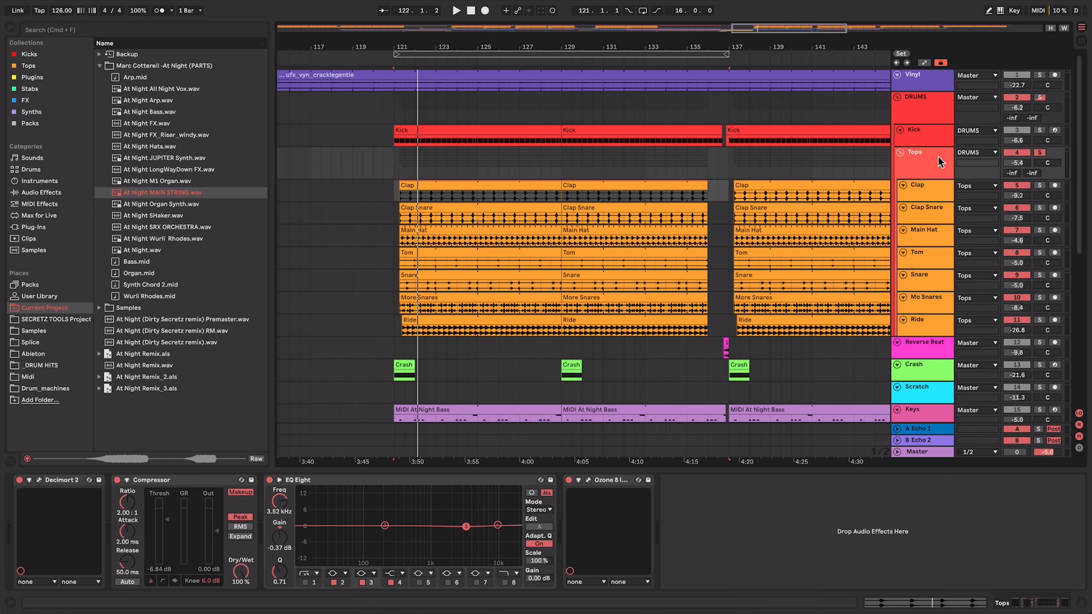
click(38, 481)
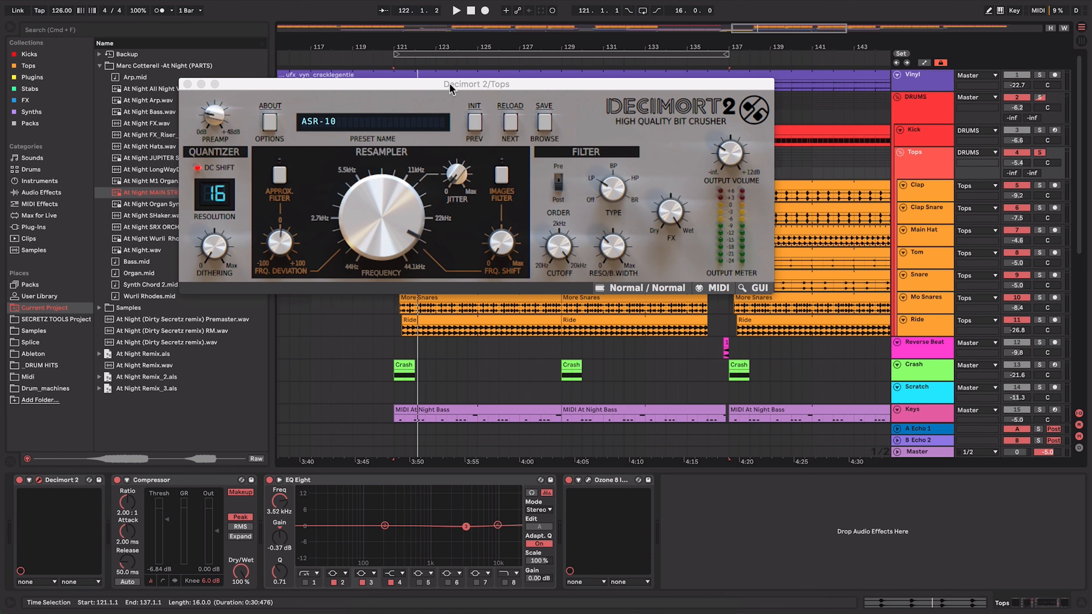
drag(445, 92, 430, 116)
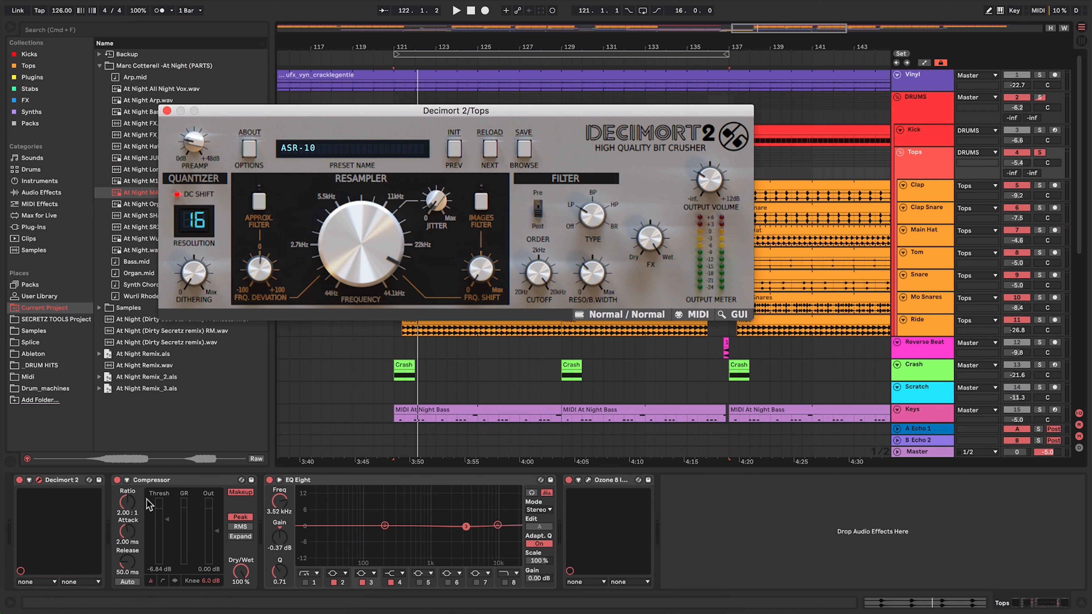
Show the Compressor and EQ Eight effects on the Tops group, selecting each in turn
click(167, 482)
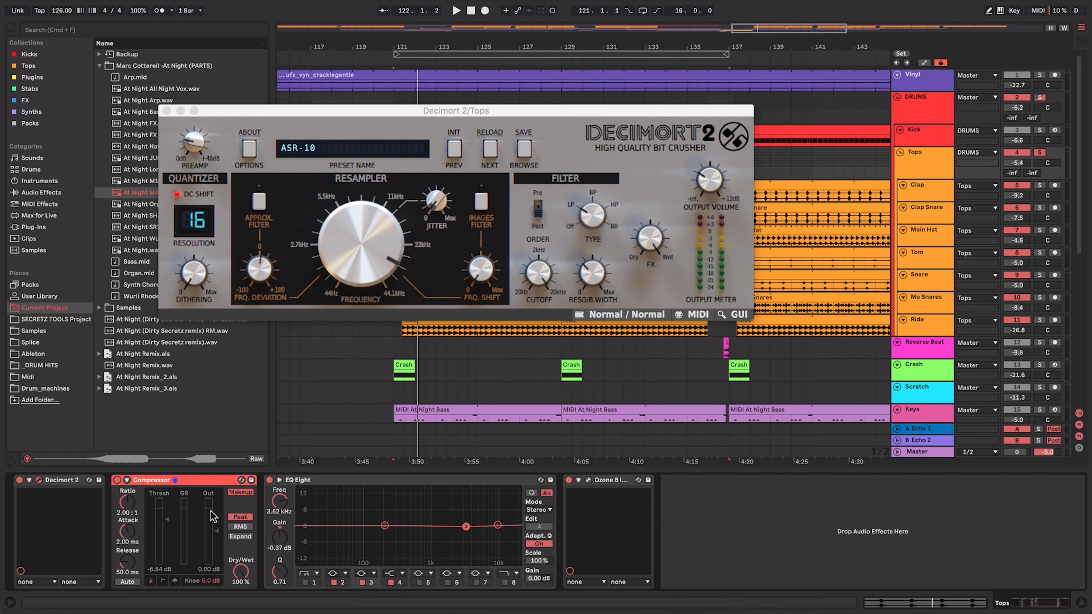
click(370, 482)
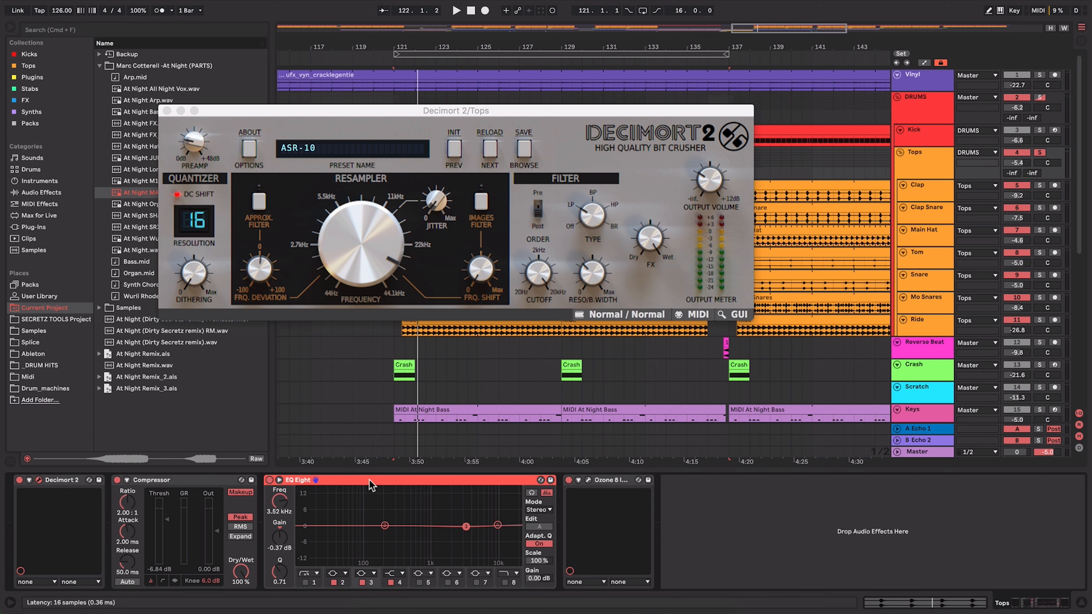
click(466, 527)
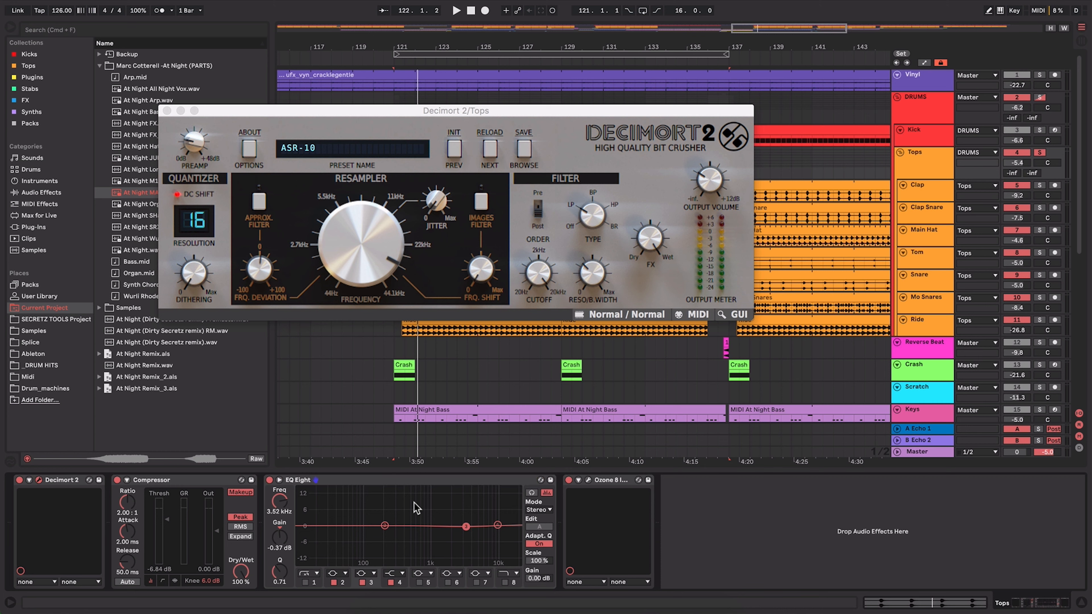
Open the Tops group's Ozone 8 Imager window and reposition it to view the stereo width bands
click(607, 481)
click(589, 480)
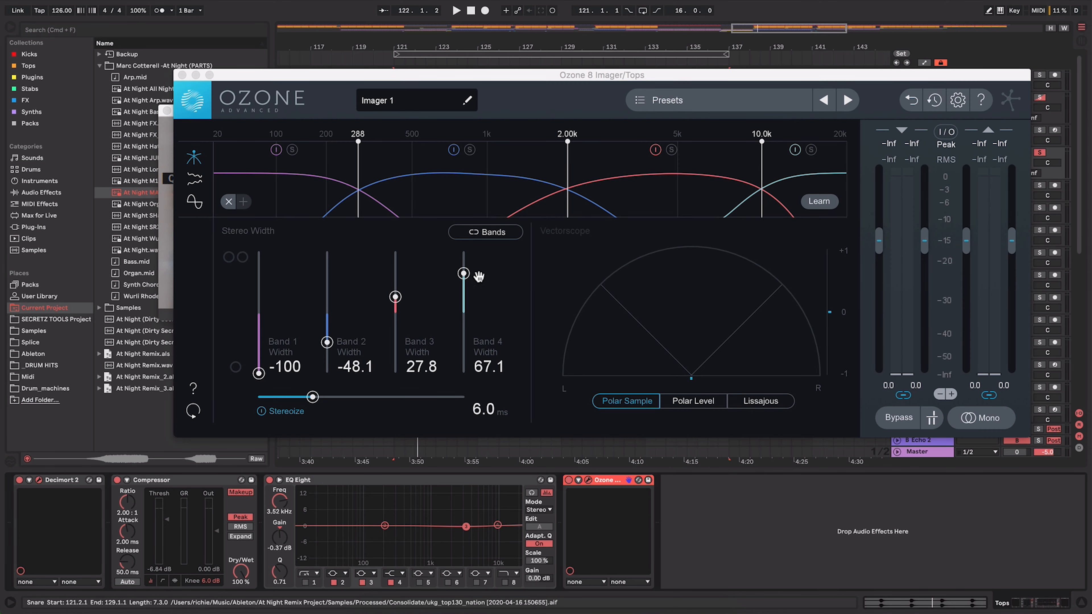
drag(456, 74, 236, 65)
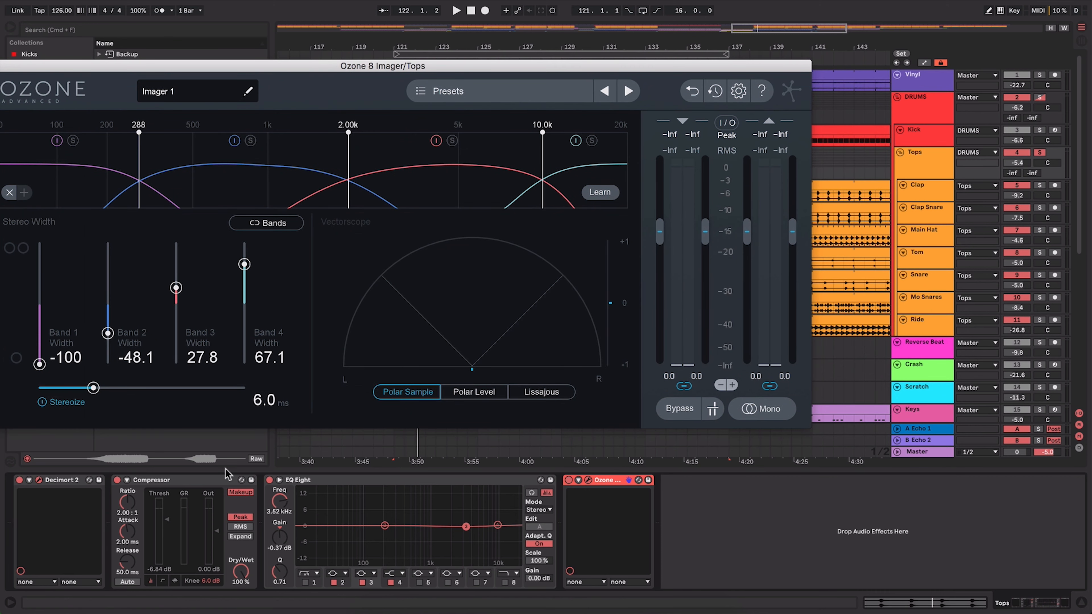
Bypass all four effects on the Tops group and play the unprocessed loop from bar 121
click(569, 481)
click(270, 480)
click(117, 480)
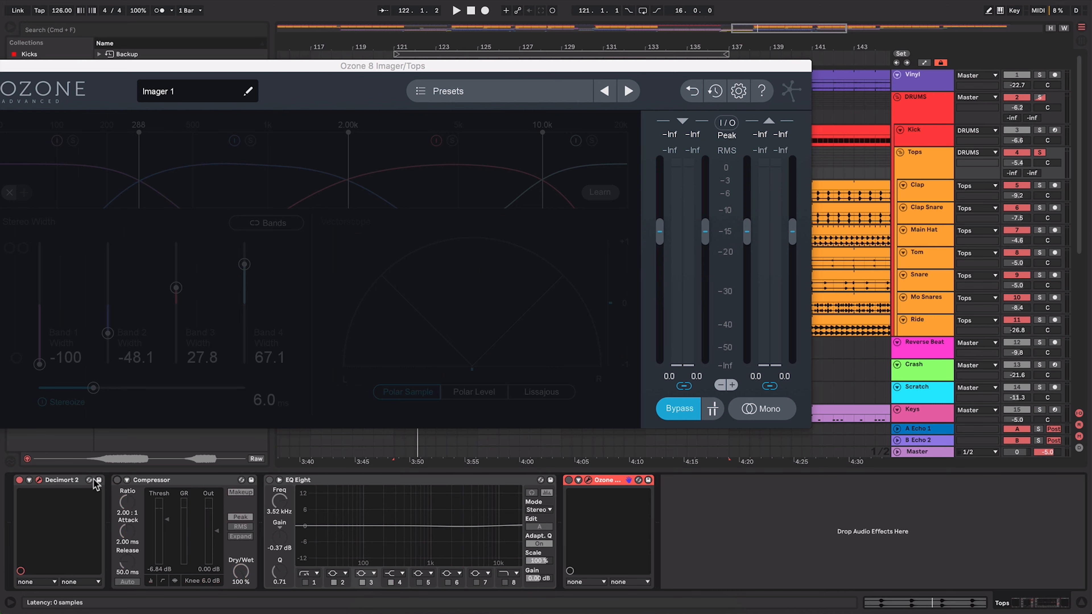
click(19, 480)
key(space)
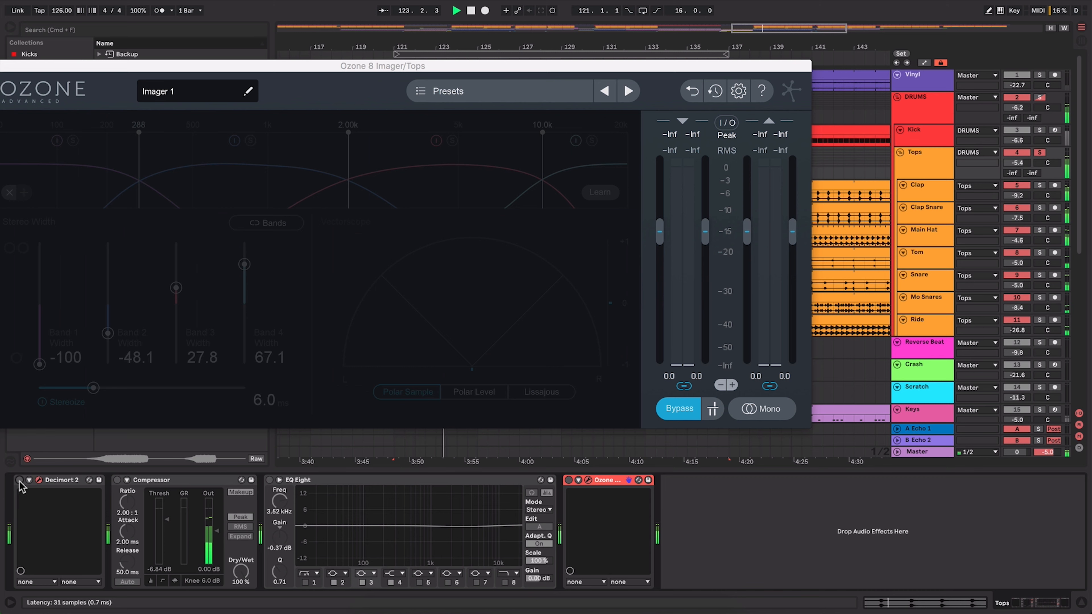
Re-enable Decimort 2 and the Compressor one at a time during playback of the Tops group to compare the sound
click(19, 480)
key(space)
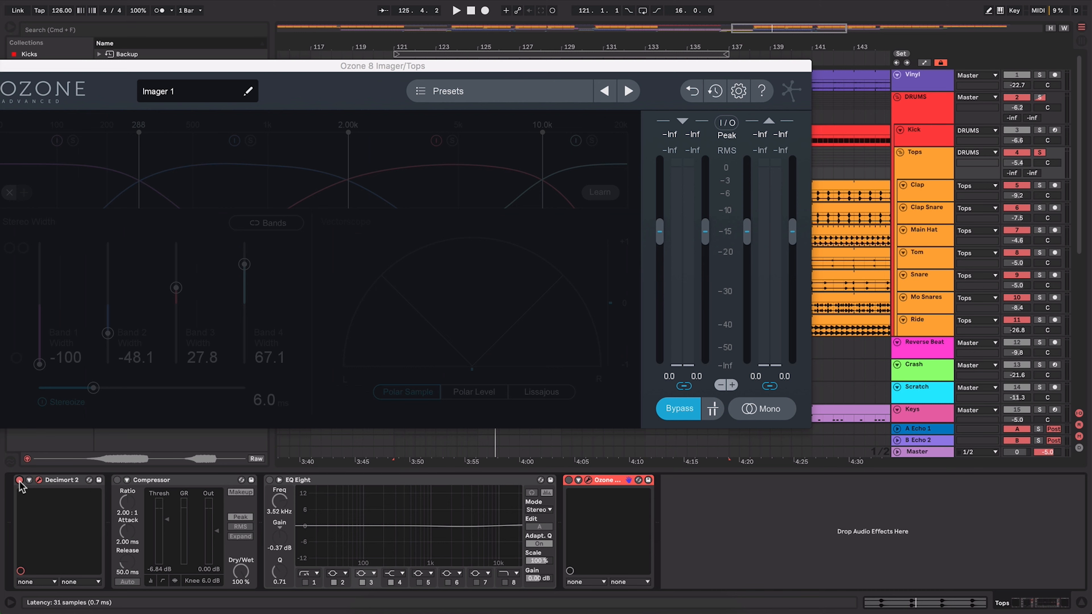
key(space)
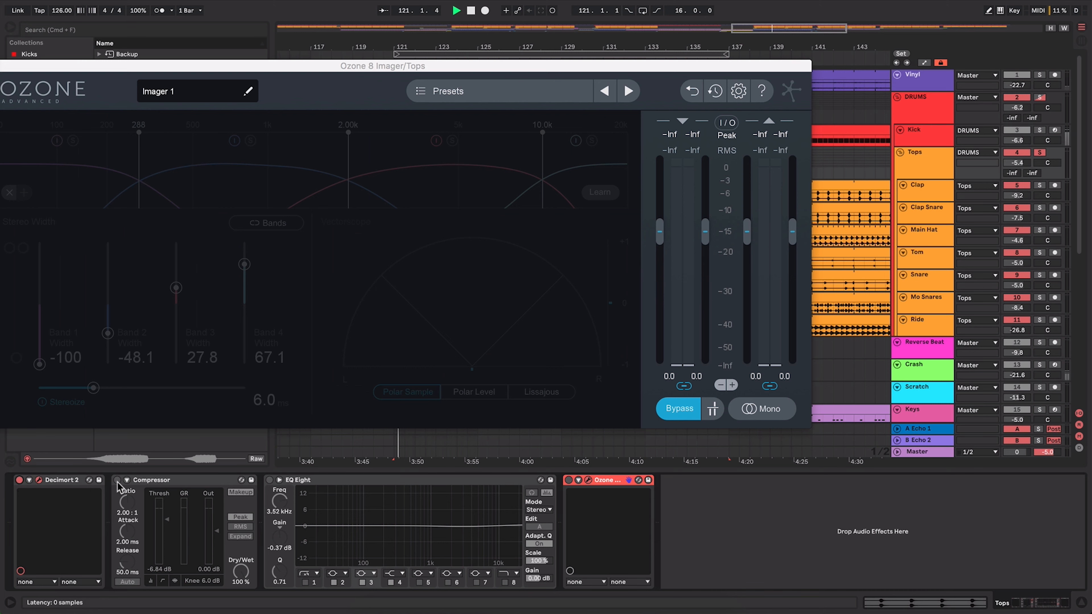
click(117, 480)
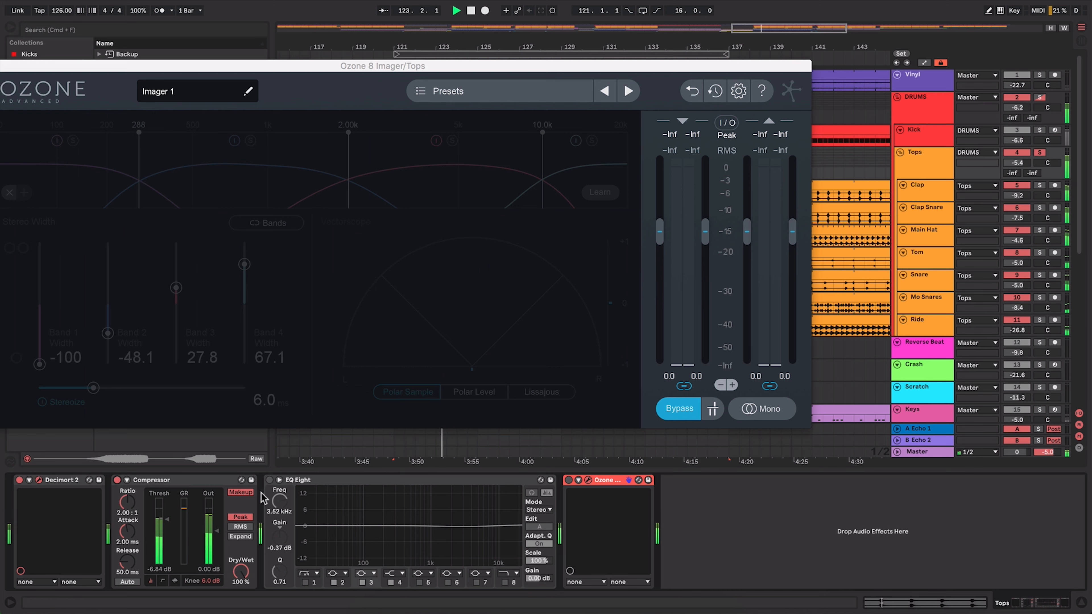
key(space)
Re-enable EQ Eight and Ozone 8 Imager, play the fully processed Tops group, and close both plug-in windows
click(270, 480)
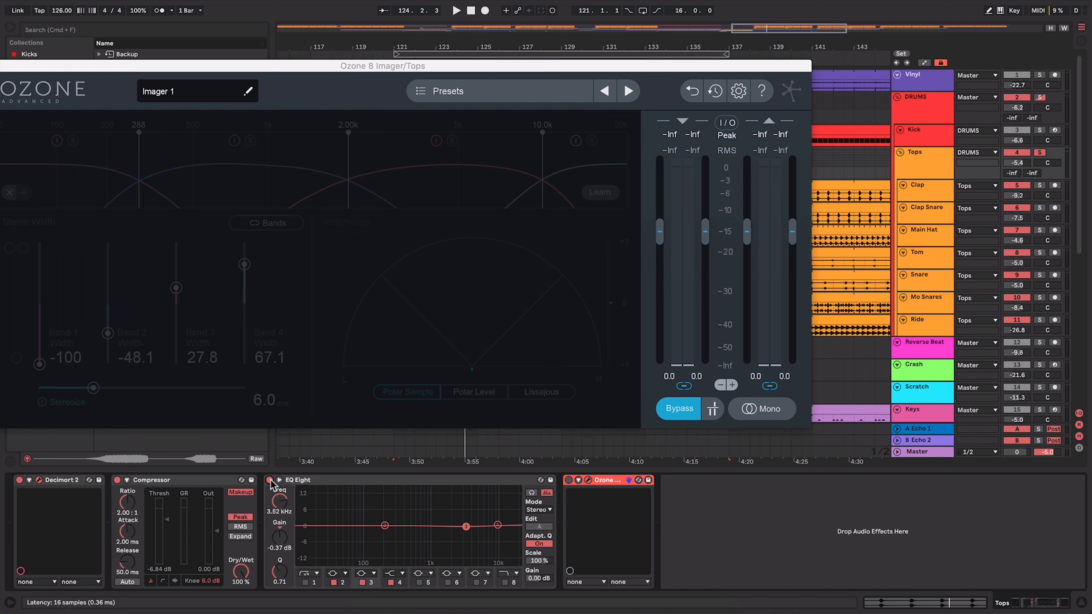
click(569, 480)
key(space)
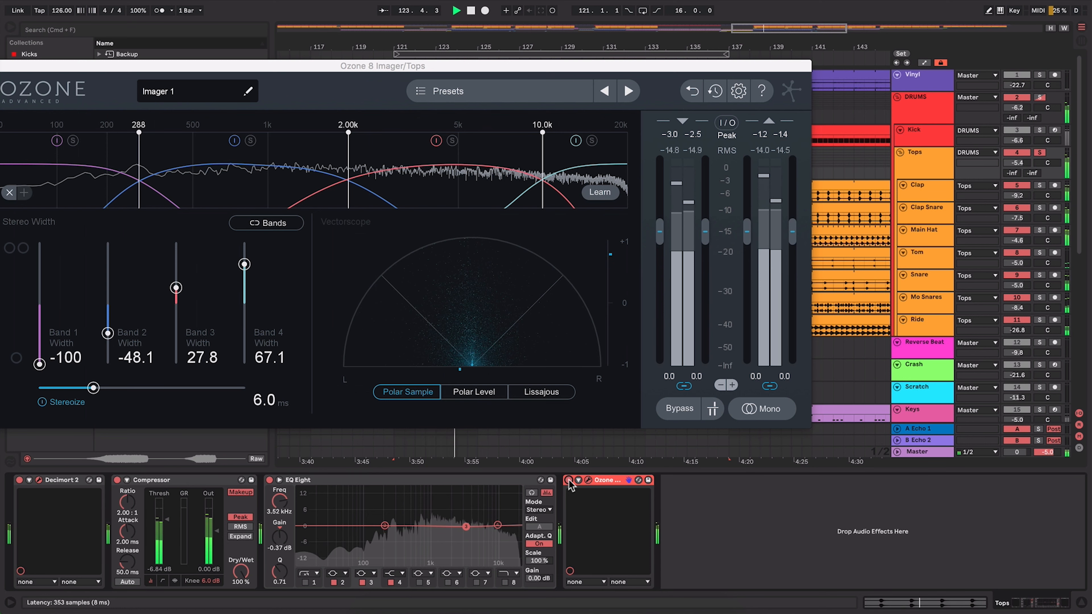
key(space)
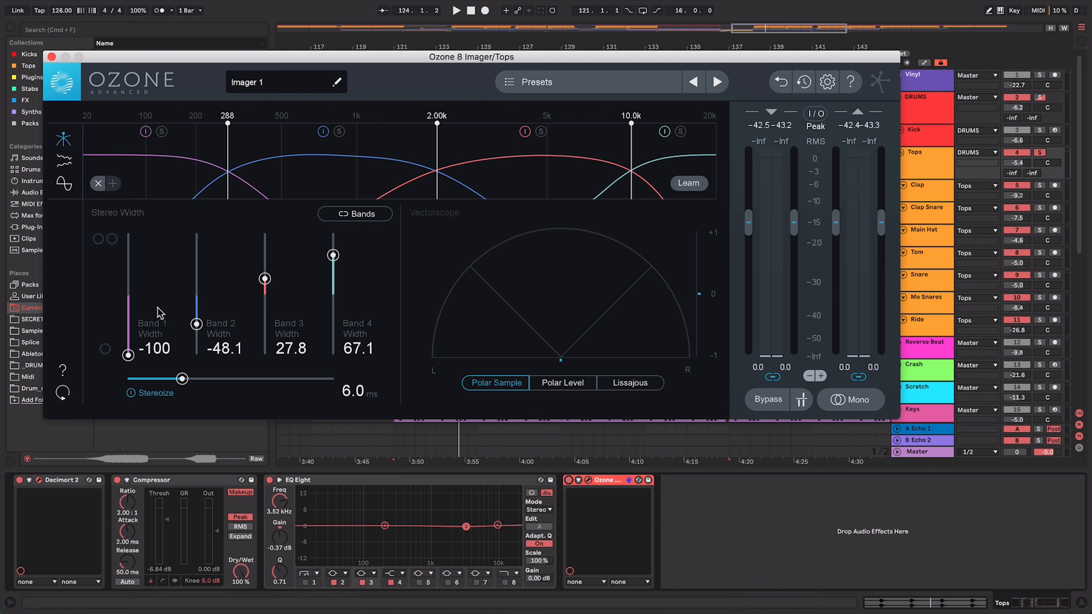
click(51, 57)
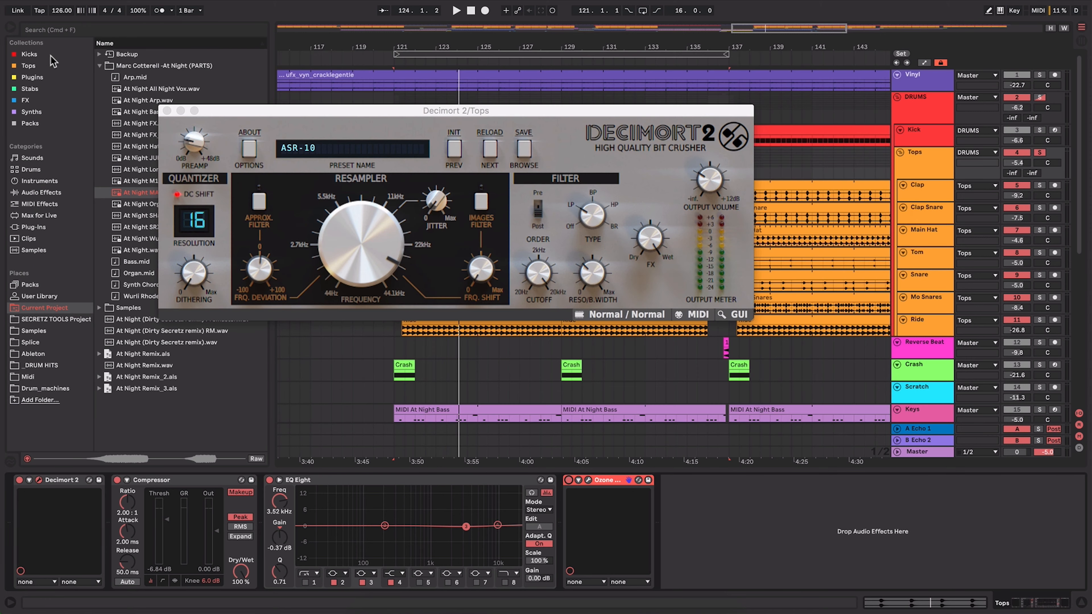
click(167, 111)
Show the Clap track's devices and play it soloed, then switch the solo to Clap Snare and open its first clip
click(923, 182)
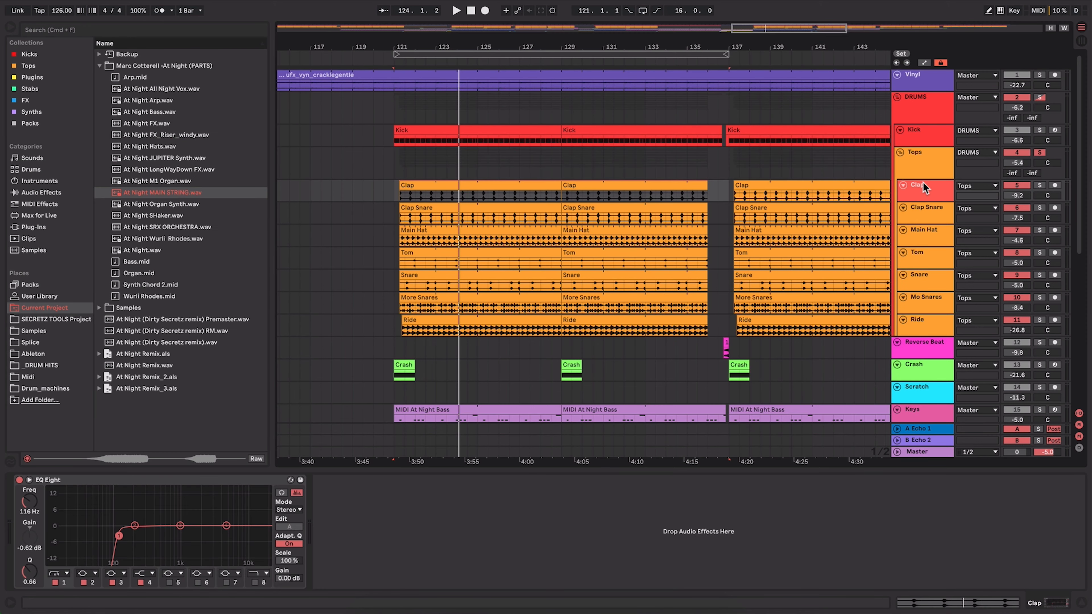
click(1041, 185)
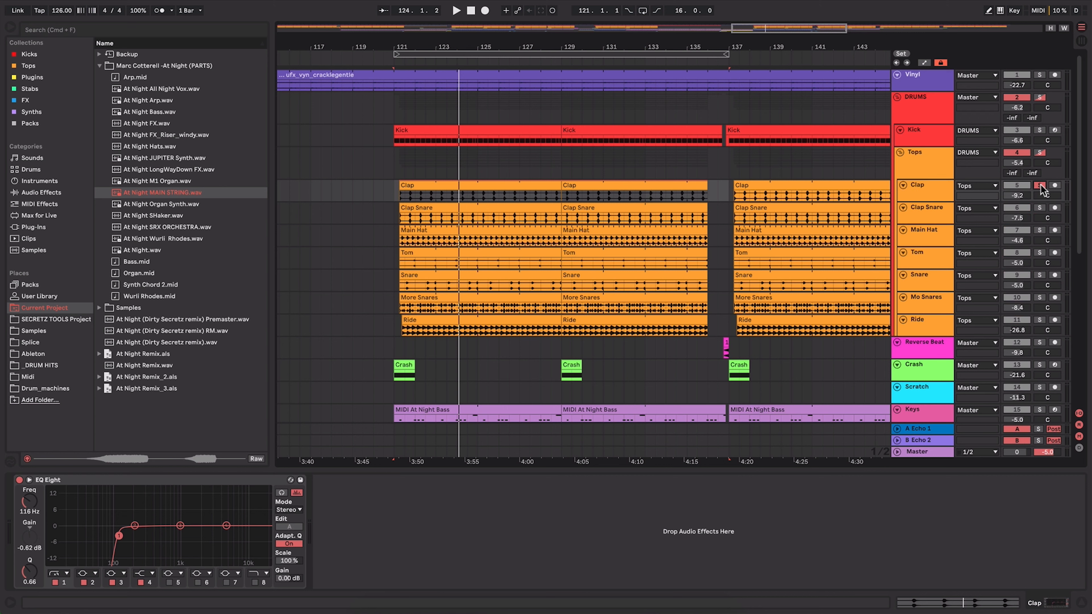
key(space)
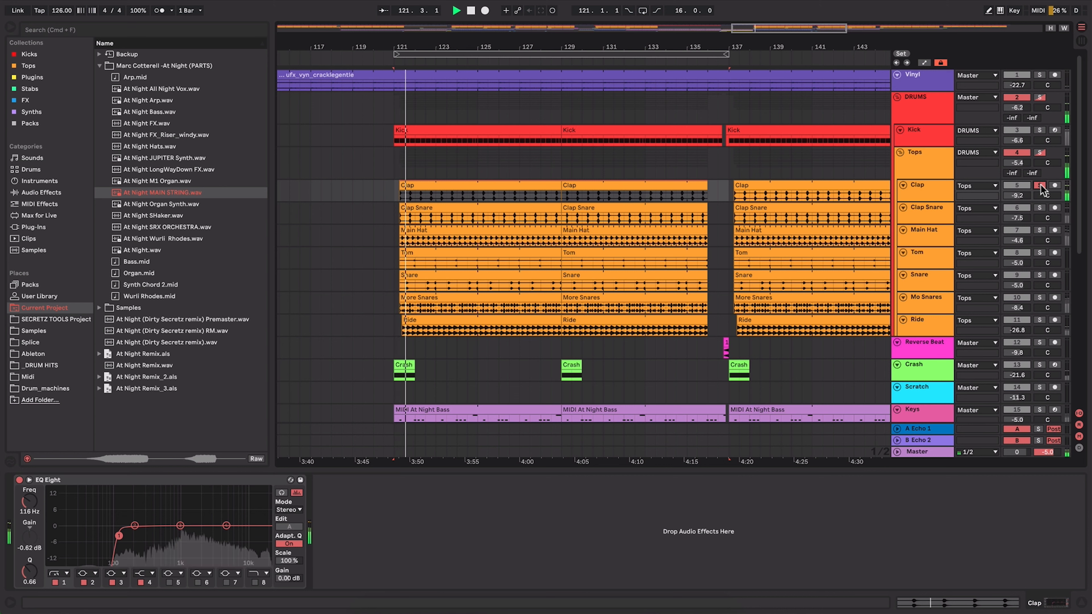
click(1040, 208)
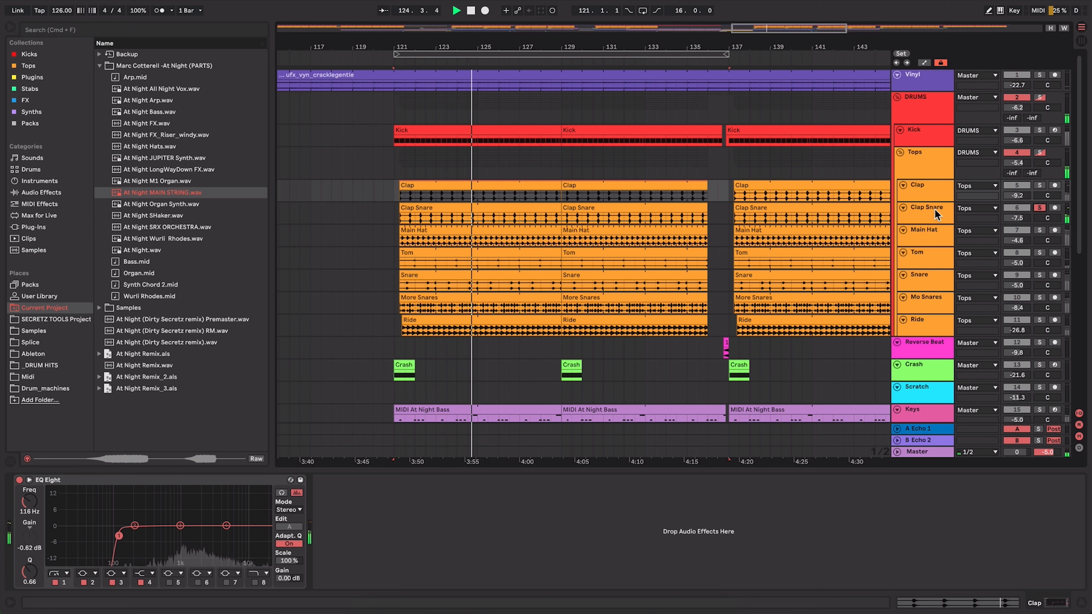
double_click(523, 209)
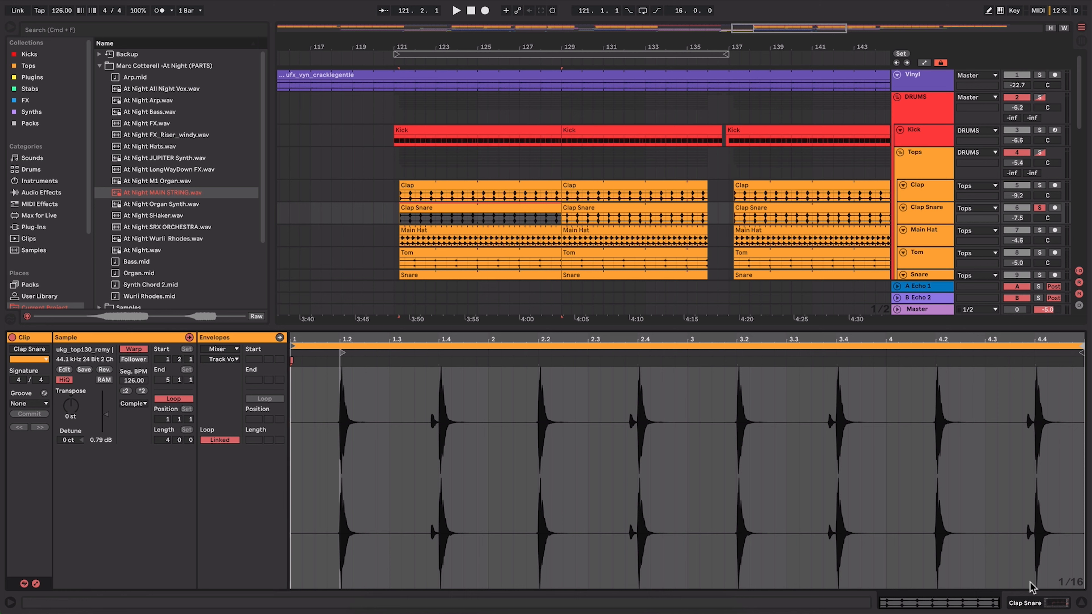
Solo the Main Hat track, show its first clip, and play it
click(1039, 230)
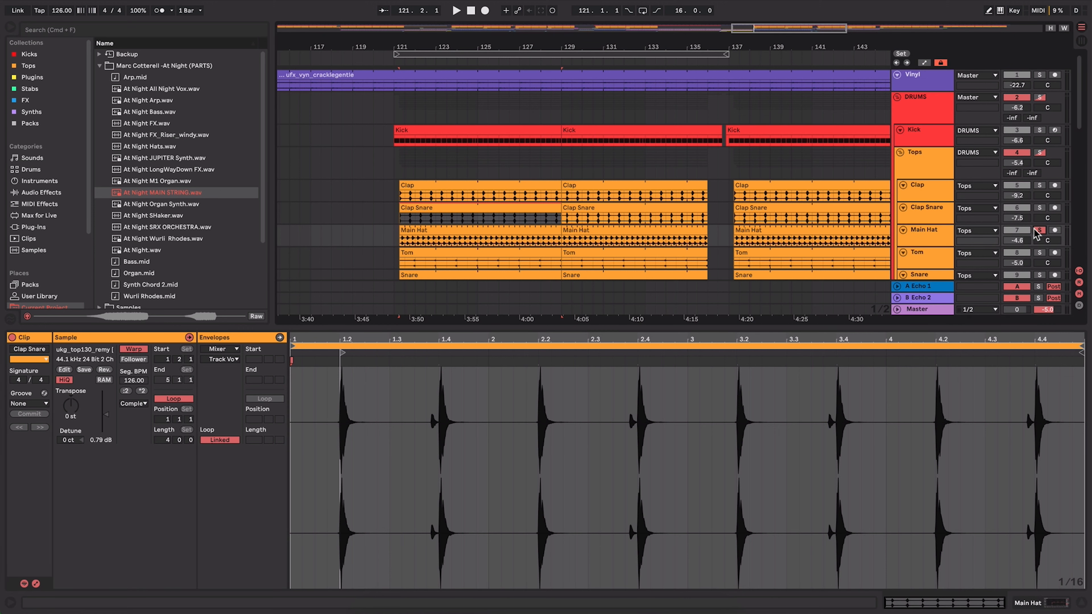
click(405, 240)
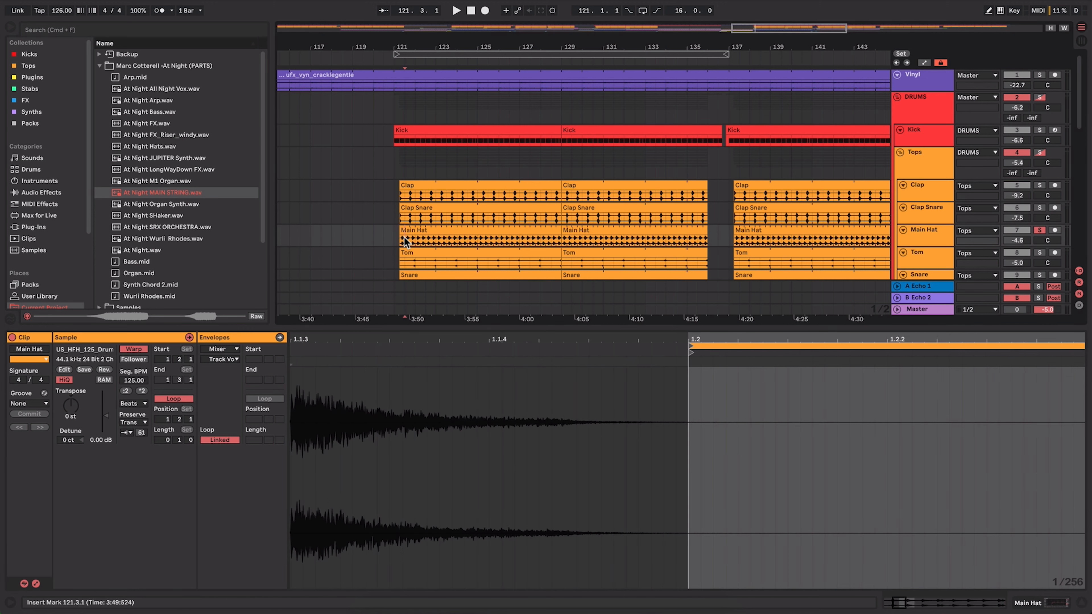
key(space)
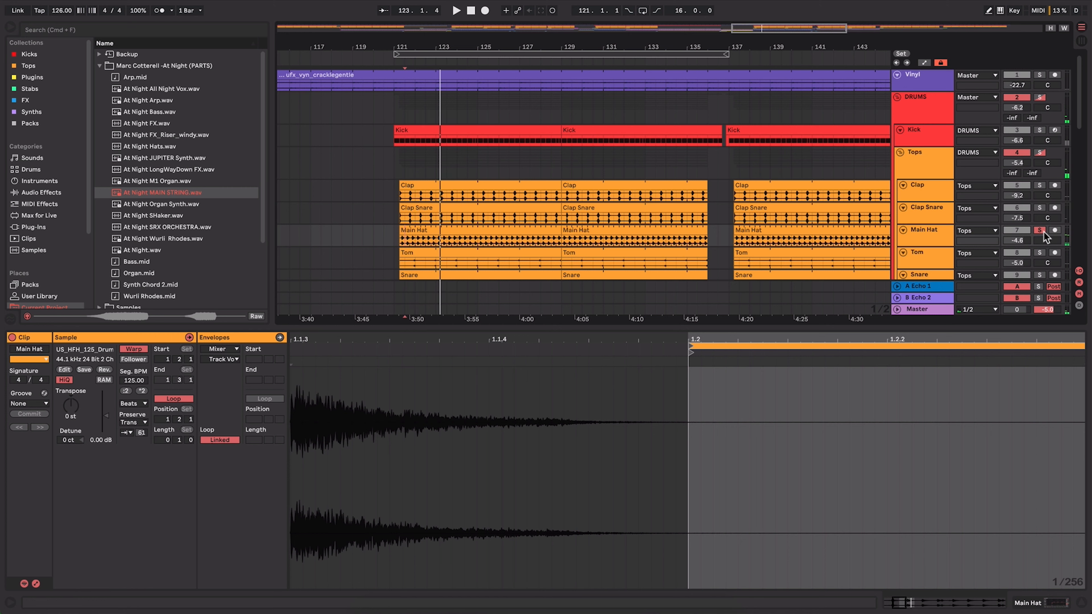
Show the first Tom clip and play the Tom track soloed from bar 121
scroll(1039, 254, down, 2)
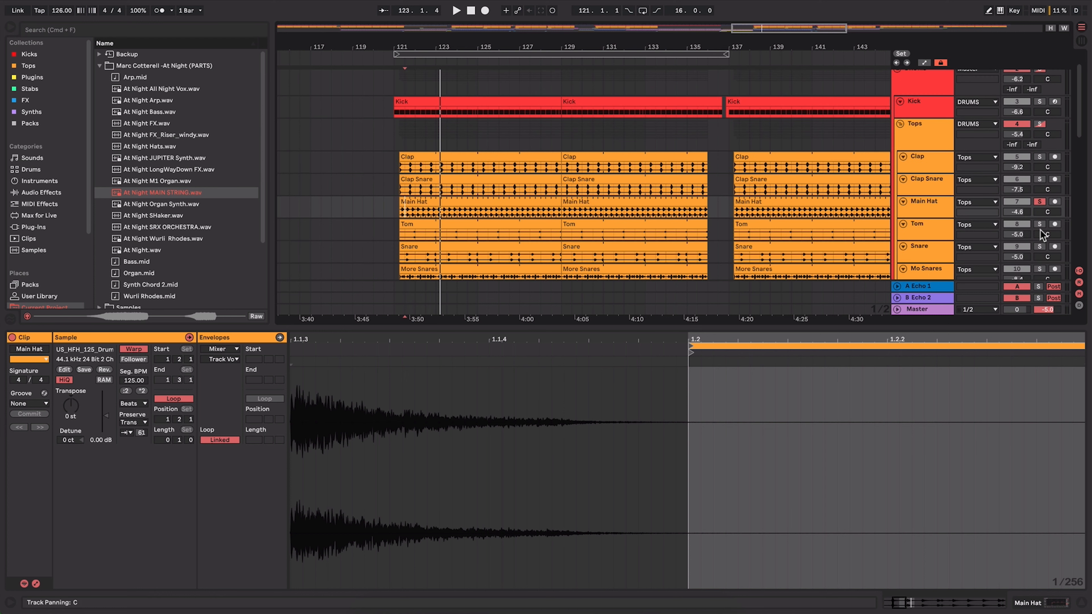
click(473, 224)
key(space)
key(space)
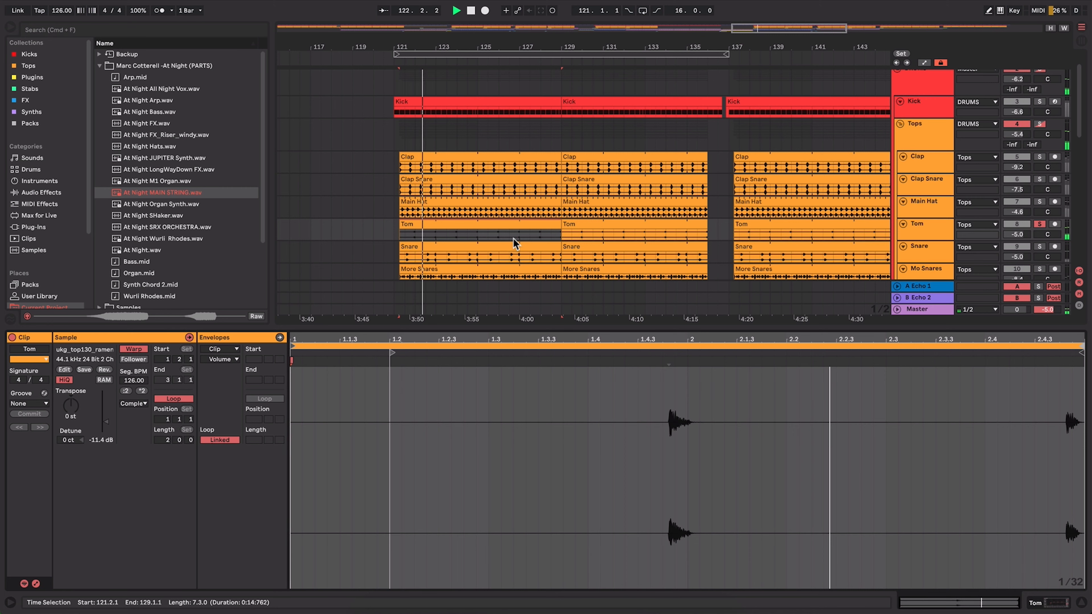
key(space)
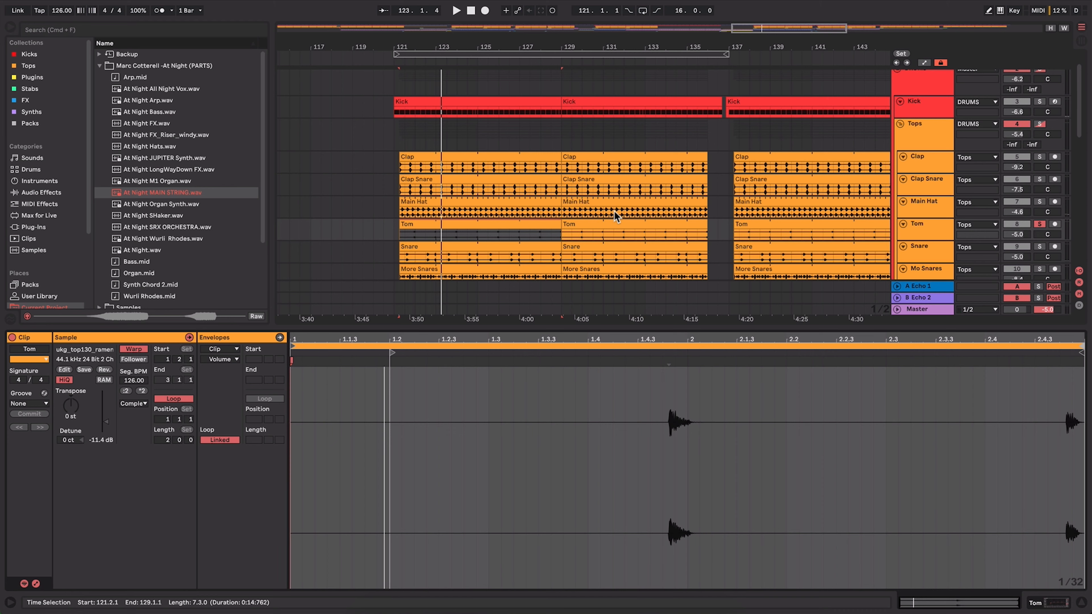
Solo the Snare track, play it from bar 121, and show its first clip
scroll(614, 210, down, 2)
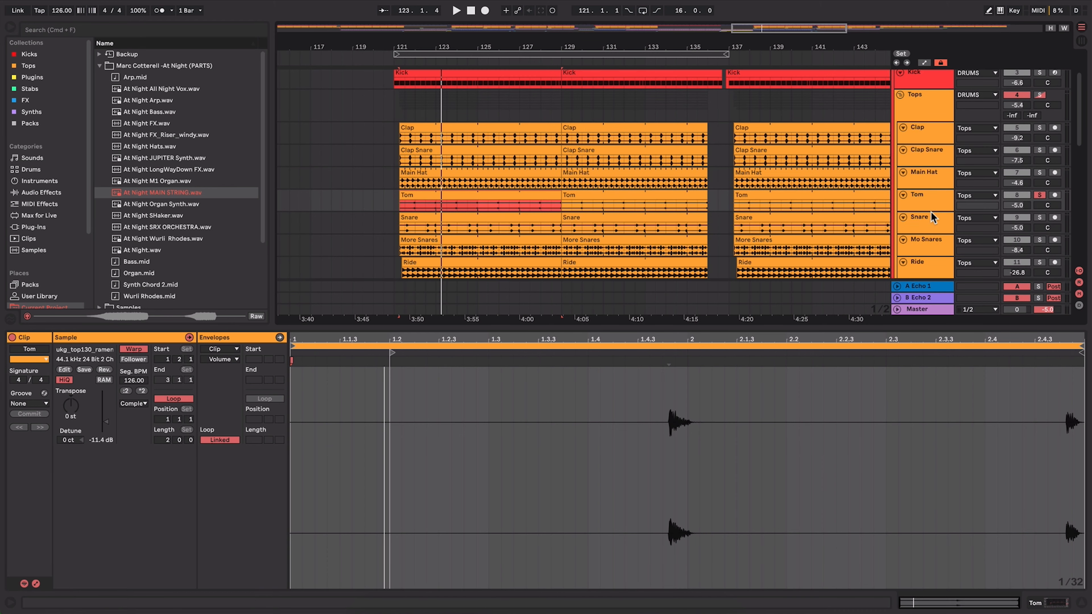
click(1040, 218)
key(space)
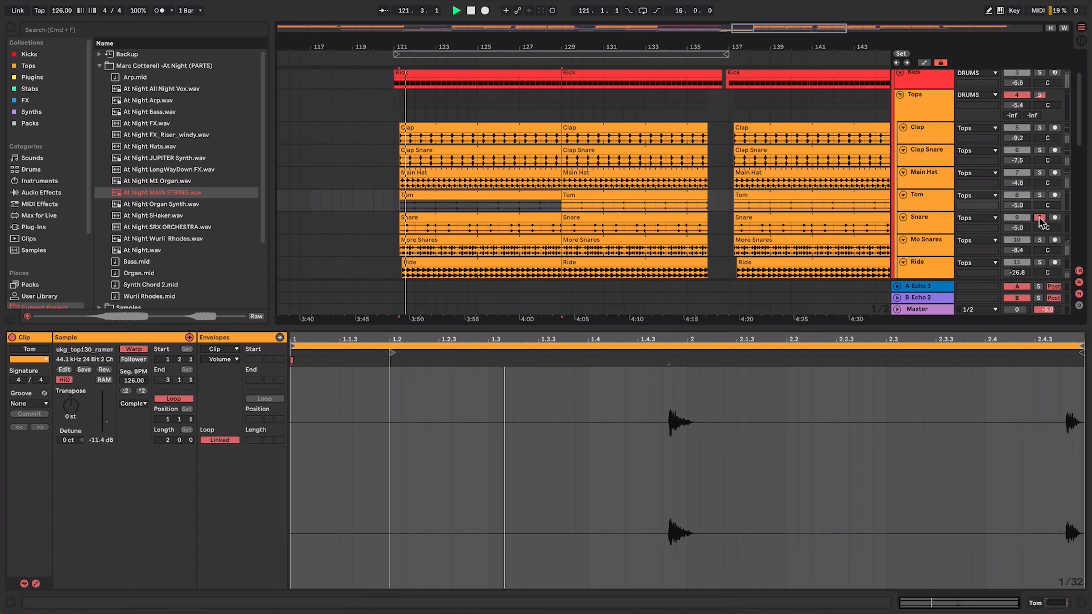
click(477, 218)
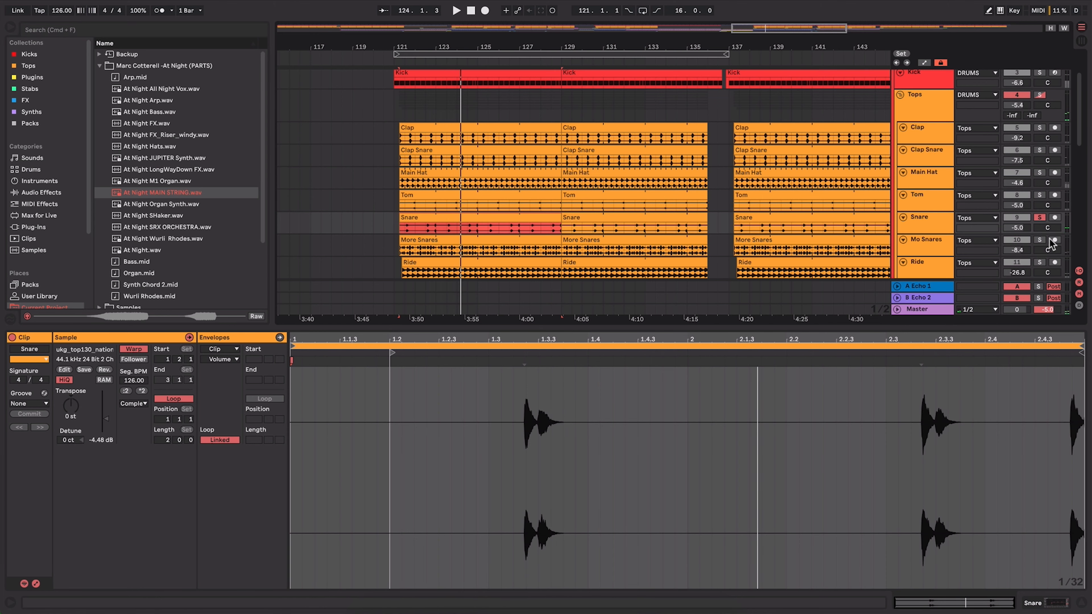
Solo the Mo Snares track, show its first More Snares clip, and play it from bar 121
scroll(1049, 243, down, 1)
click(1038, 221)
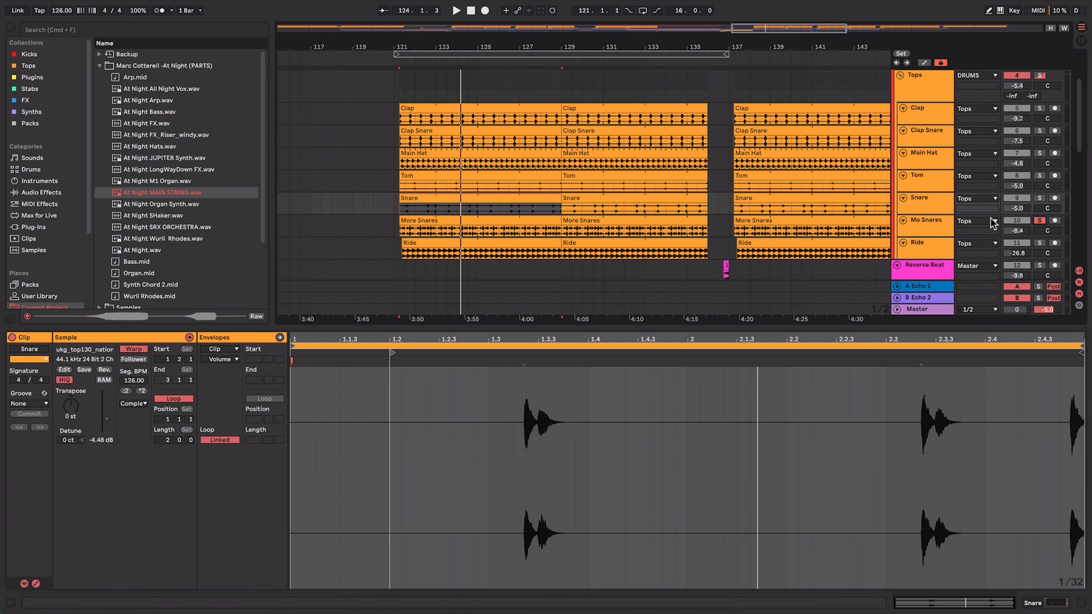
click(430, 219)
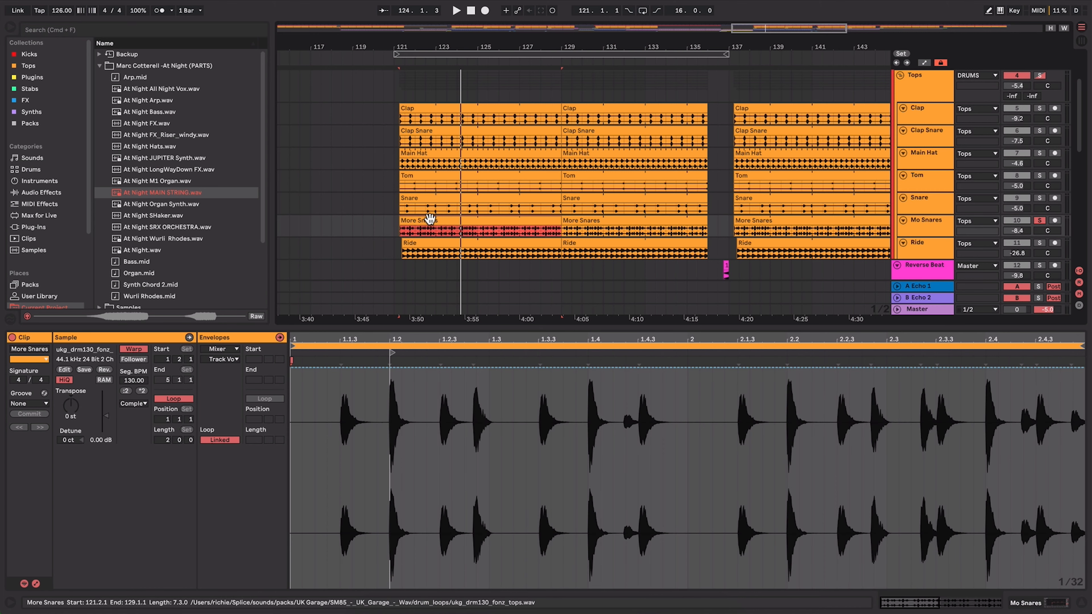
key(space)
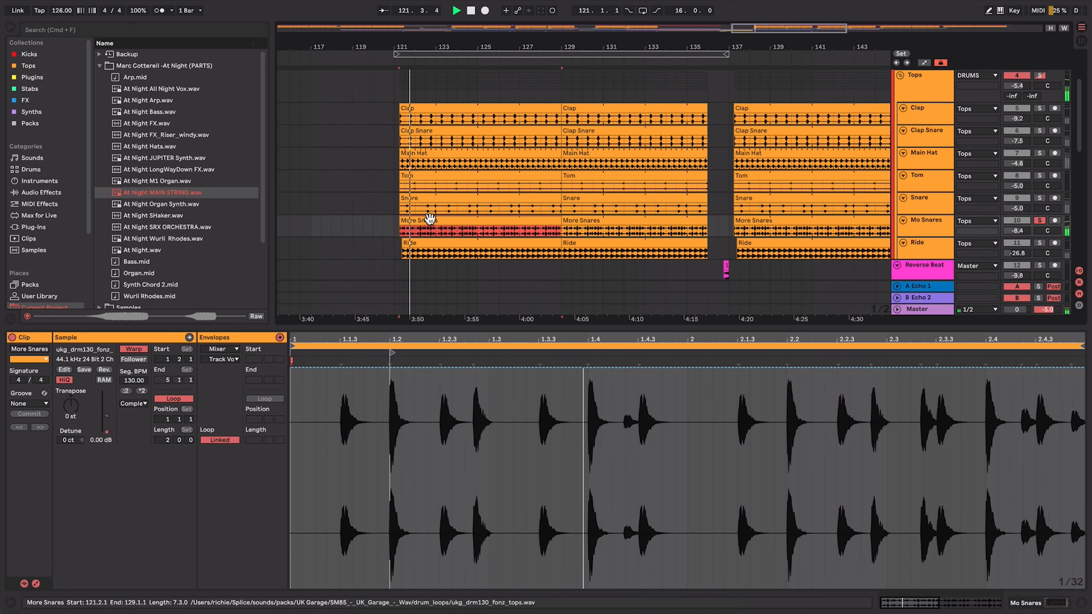
Show the Clip Volume envelope of the first More Snares clip and play the clip soloed from bar 121
click(228, 349)
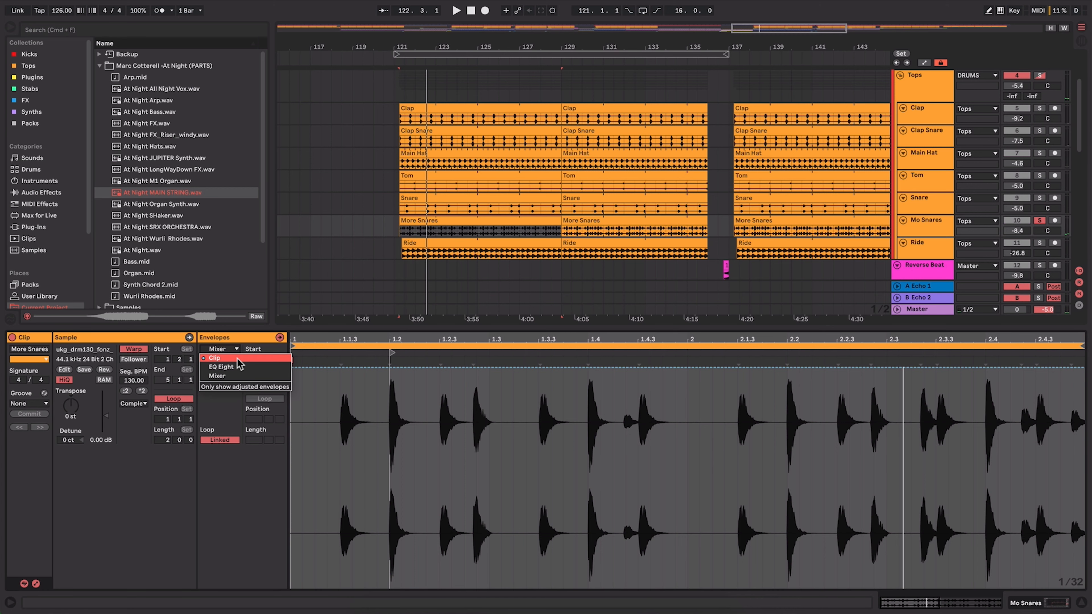
click(238, 361)
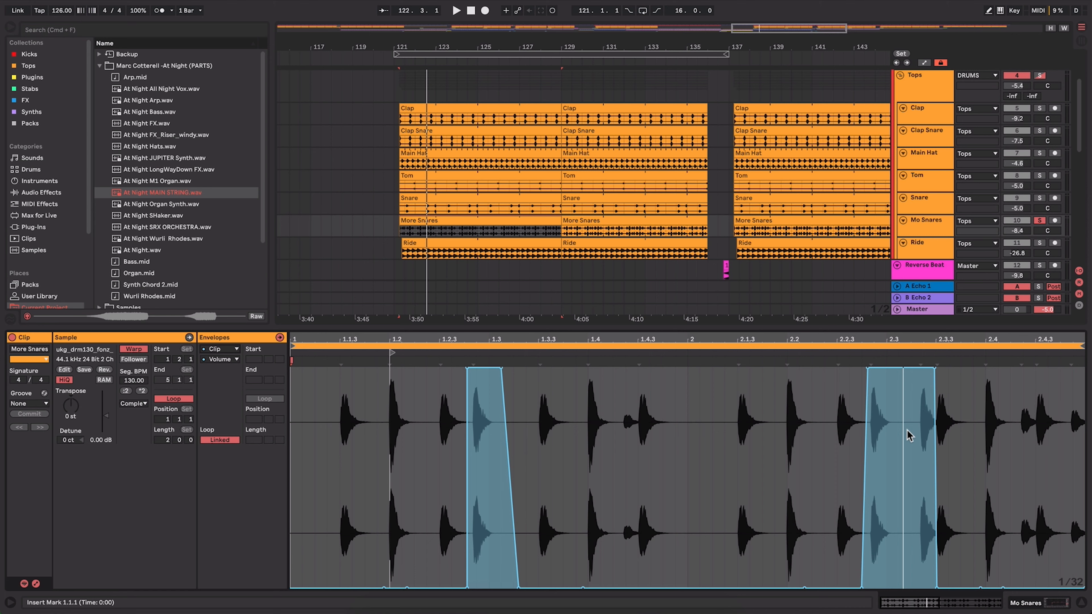
key(space)
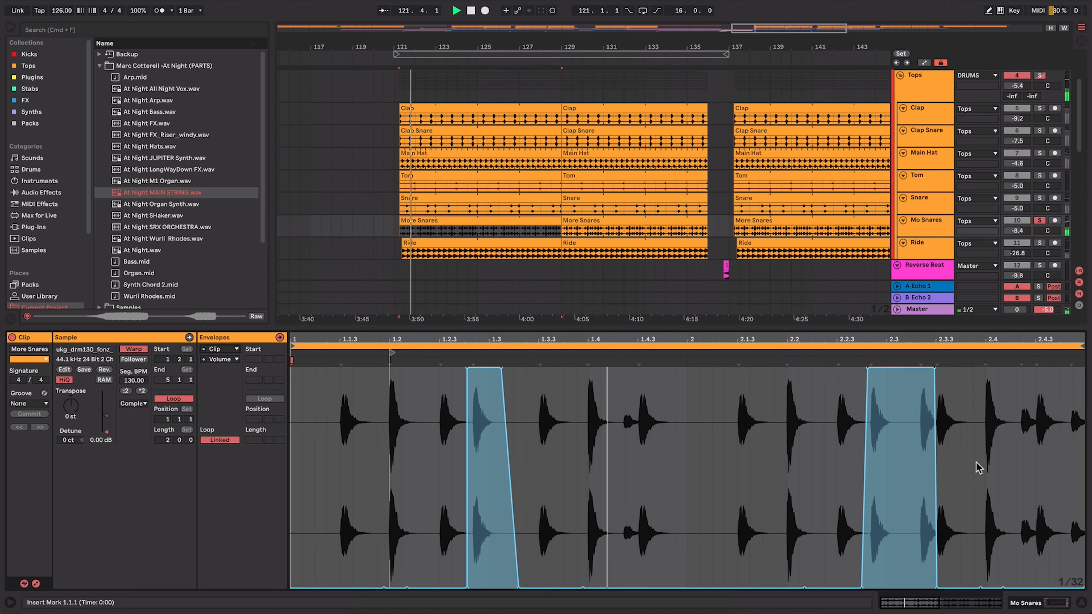
key(space)
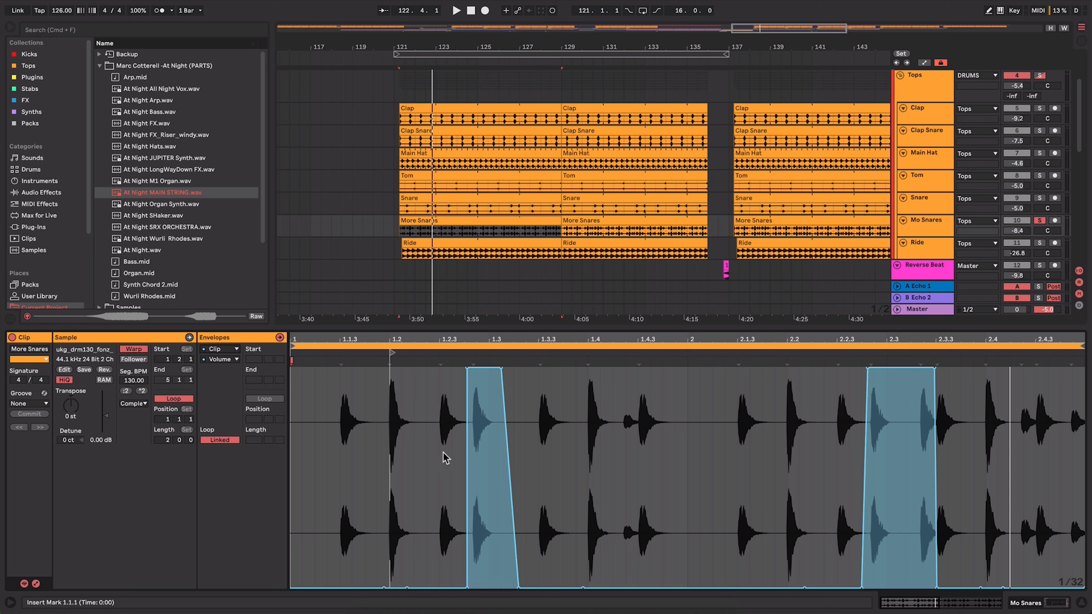
Solo the Ride track, show its first clip, and play it from bar 121
scroll(1030, 238, down, 1)
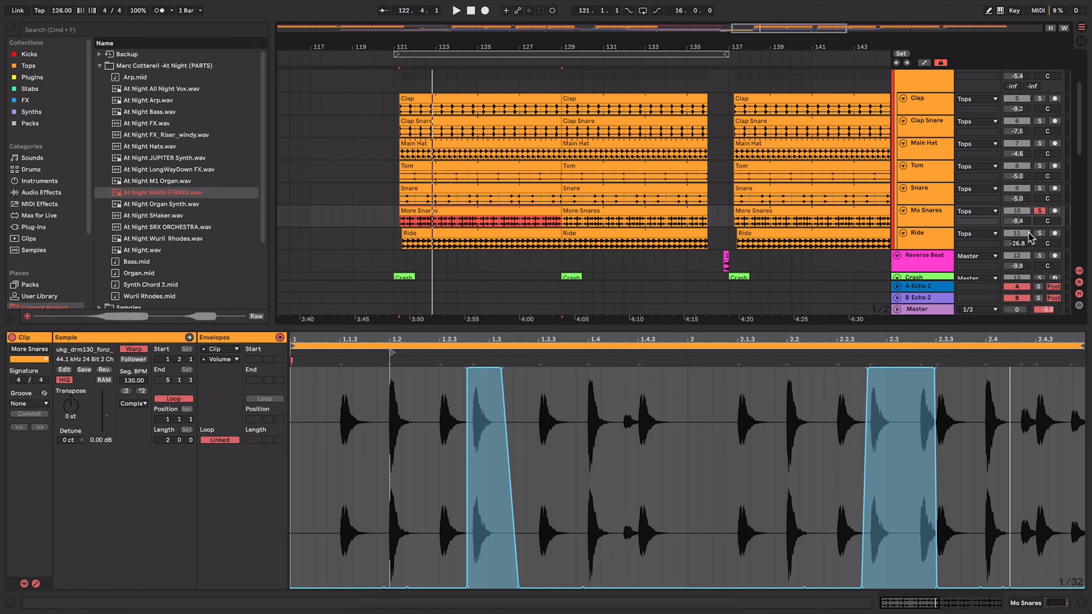
click(1040, 233)
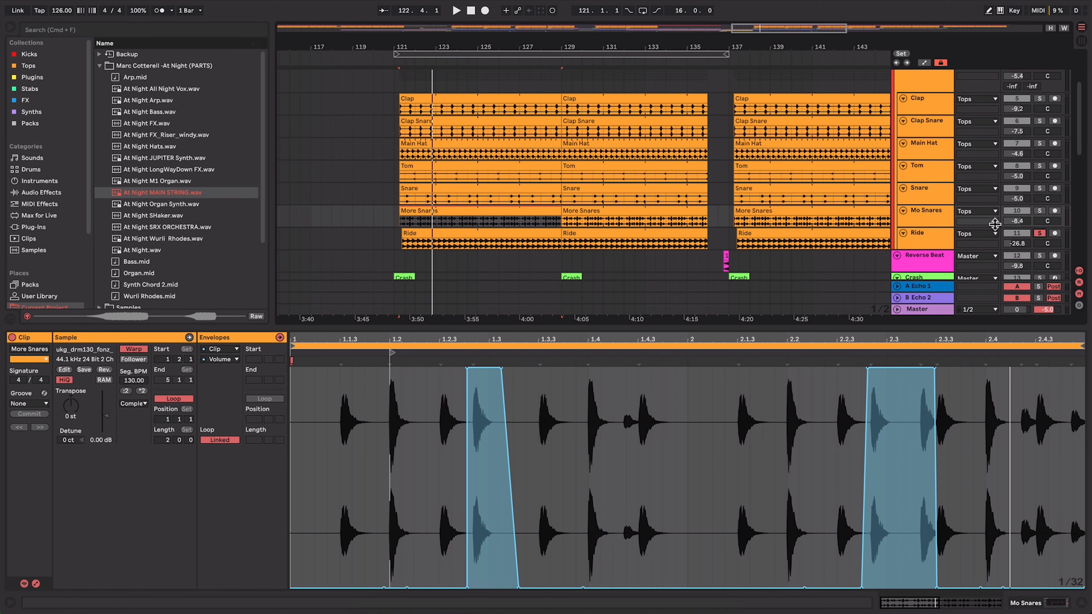
click(426, 231)
key(space)
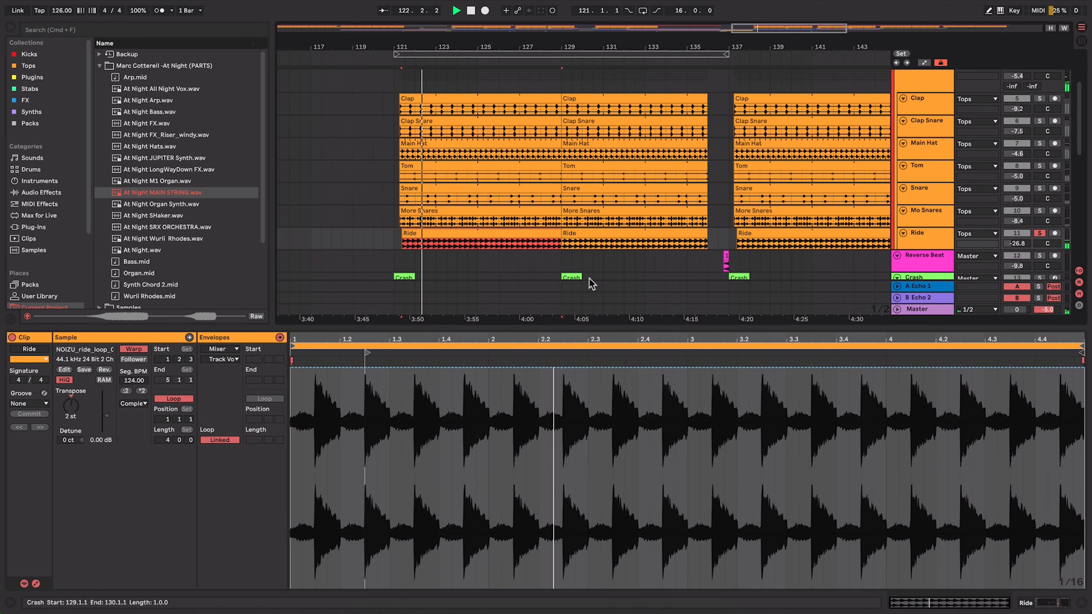
Open LFOTool from the Ride track's devices, compare playback with it off and on, and close its window
click(1025, 604)
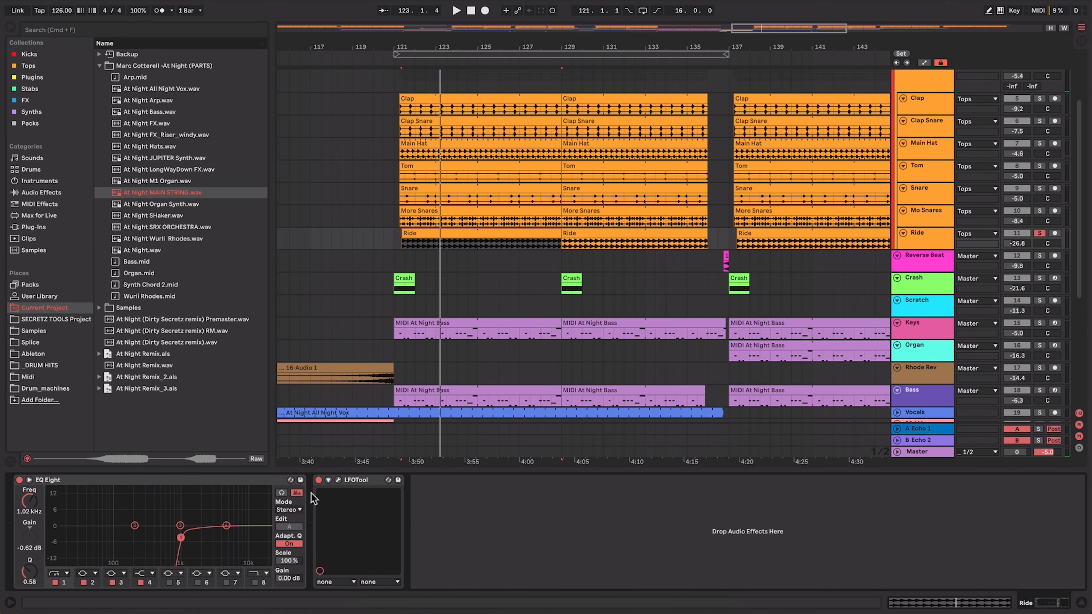
click(338, 480)
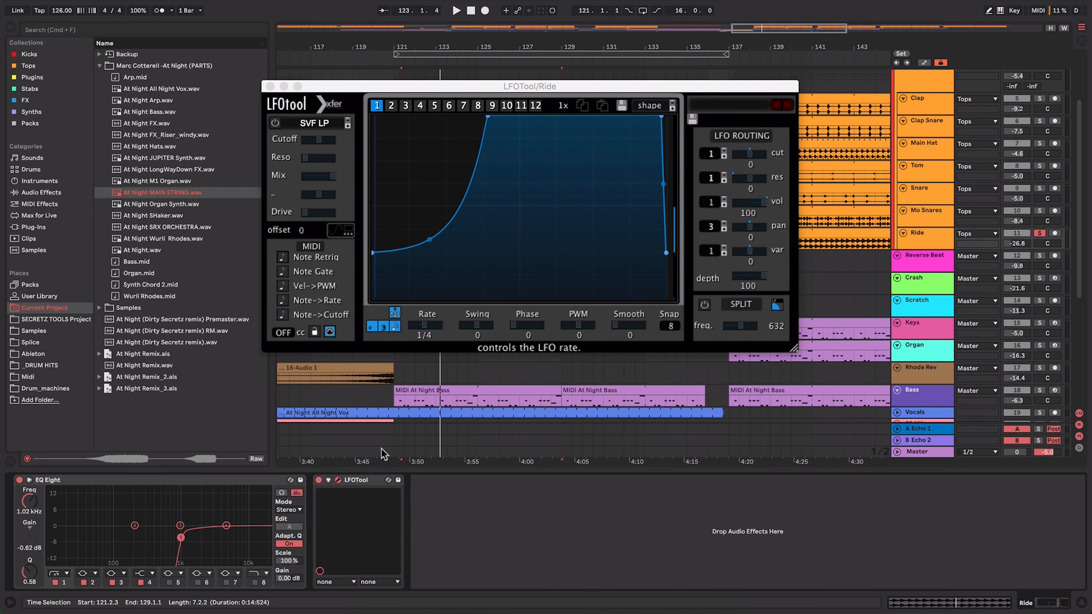
key(space)
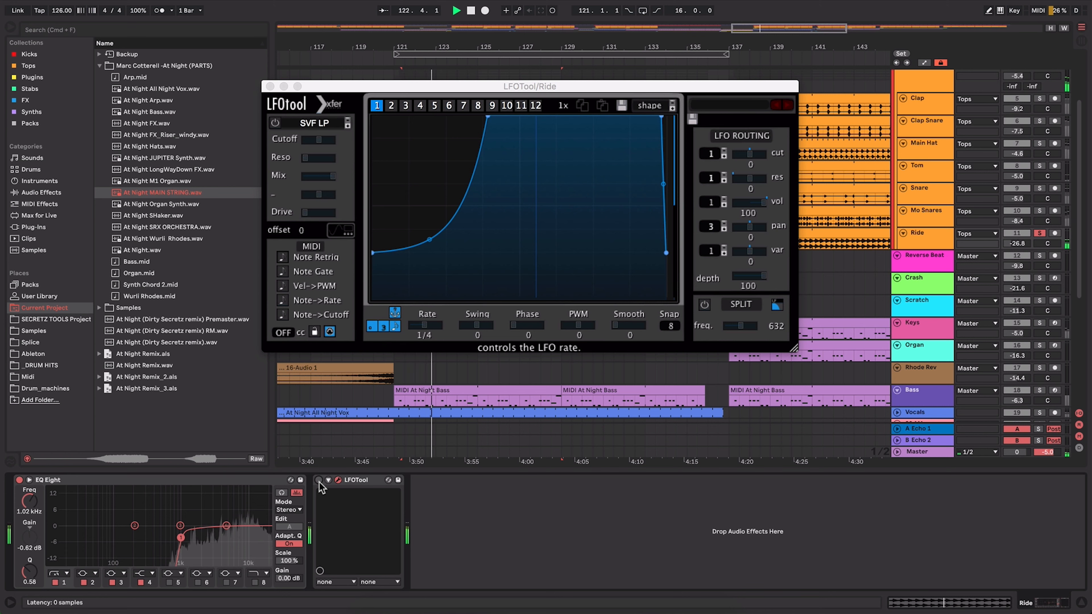
click(318, 480)
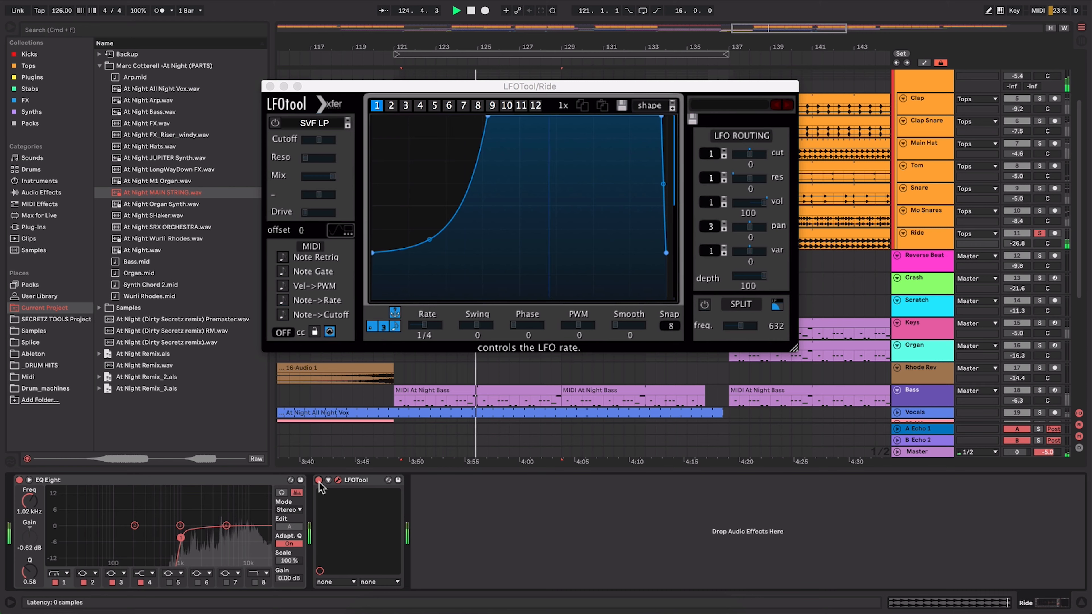
key(space)
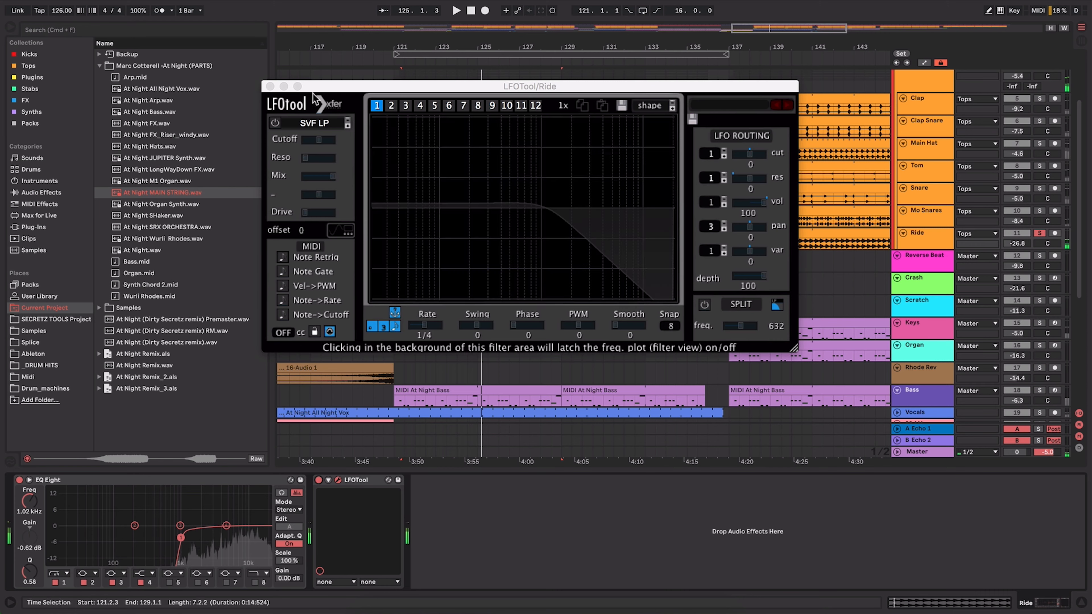
click(270, 87)
Turn off the Ride track's solo
scroll(586, 266, up, 4)
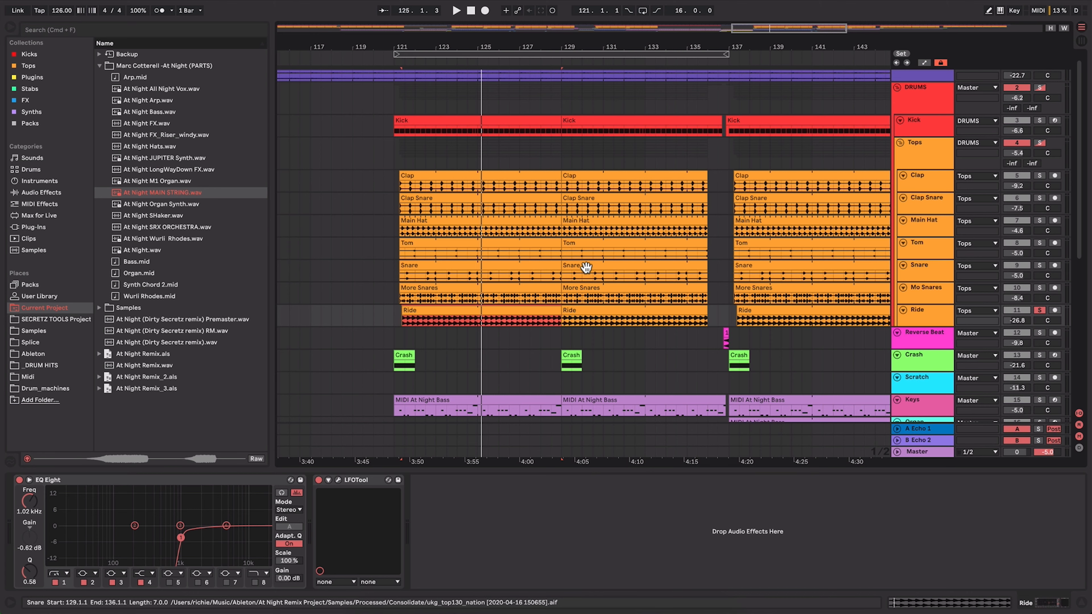
click(1040, 310)
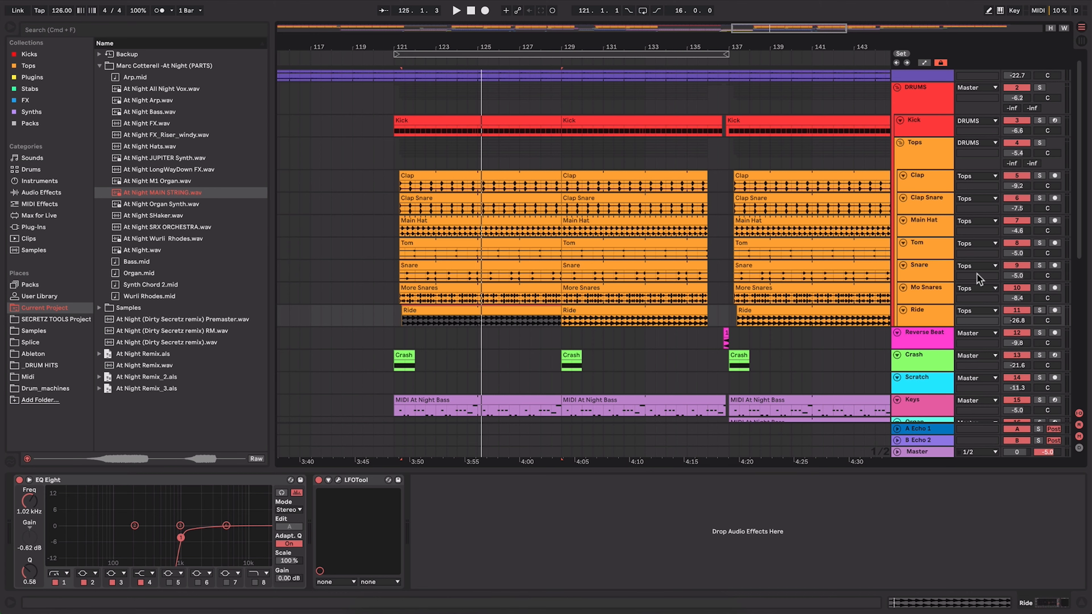
scroll(977, 274, up, 1)
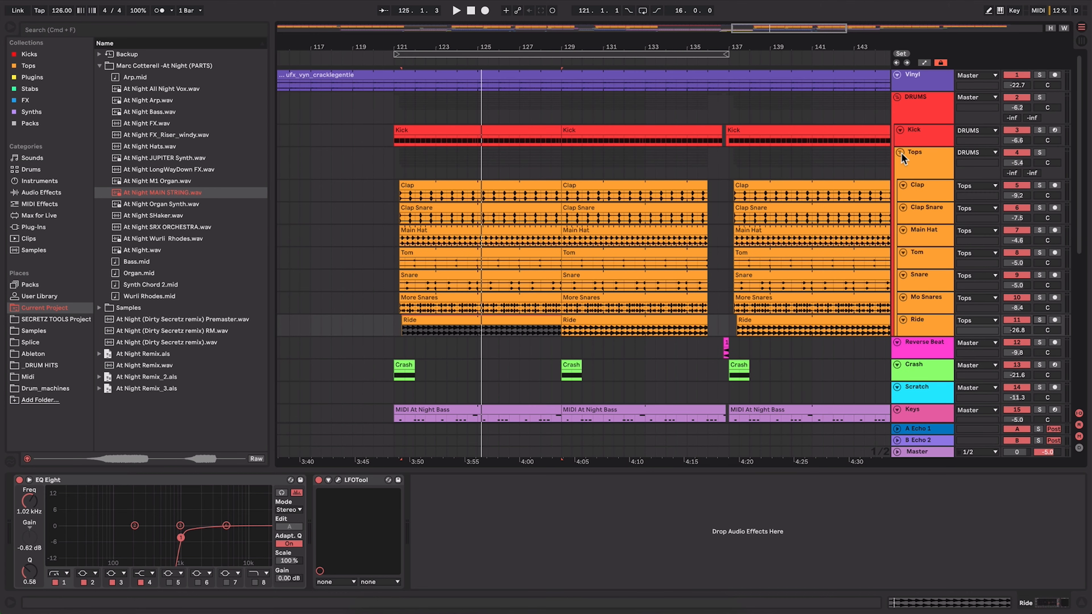
Hide the device view, then select the Bass track and increase its height in the arrangement
drag(787, 49, 683, 46)
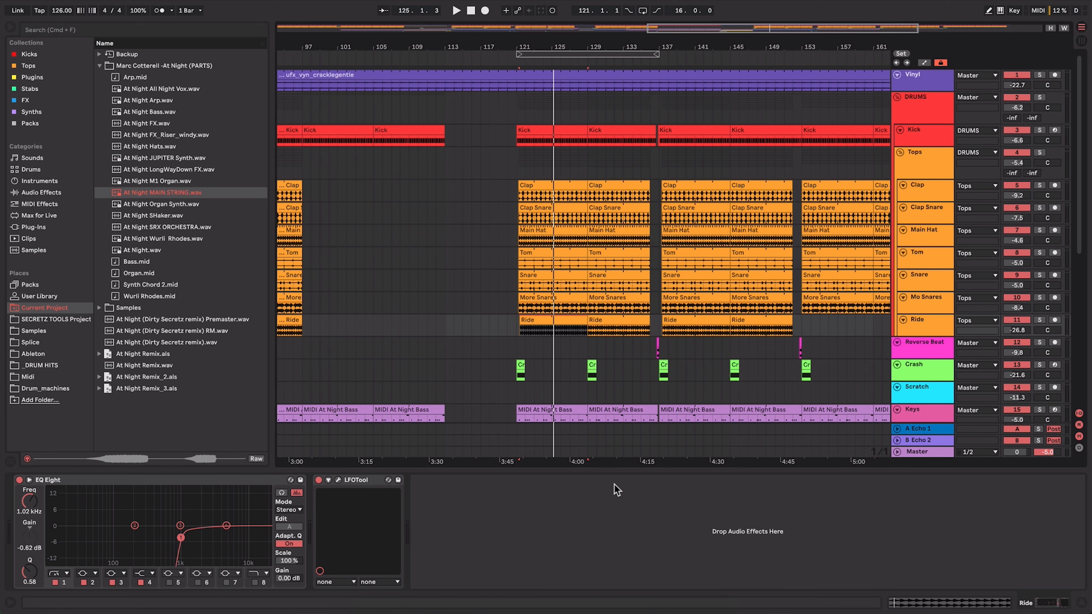
scroll(641, 363, down, 6)
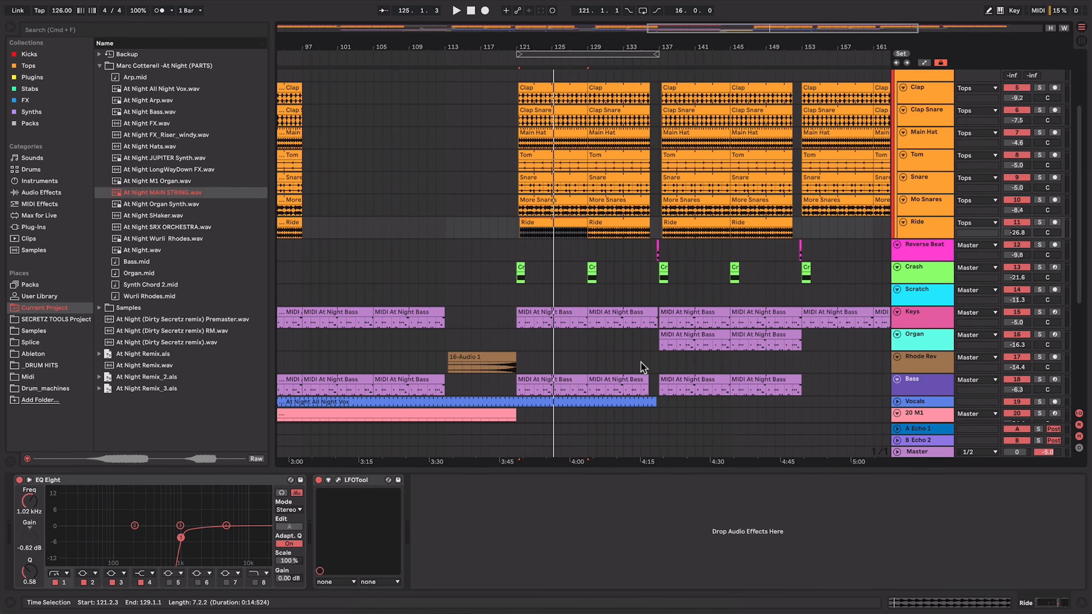
click(1083, 604)
scroll(568, 384, up, 5)
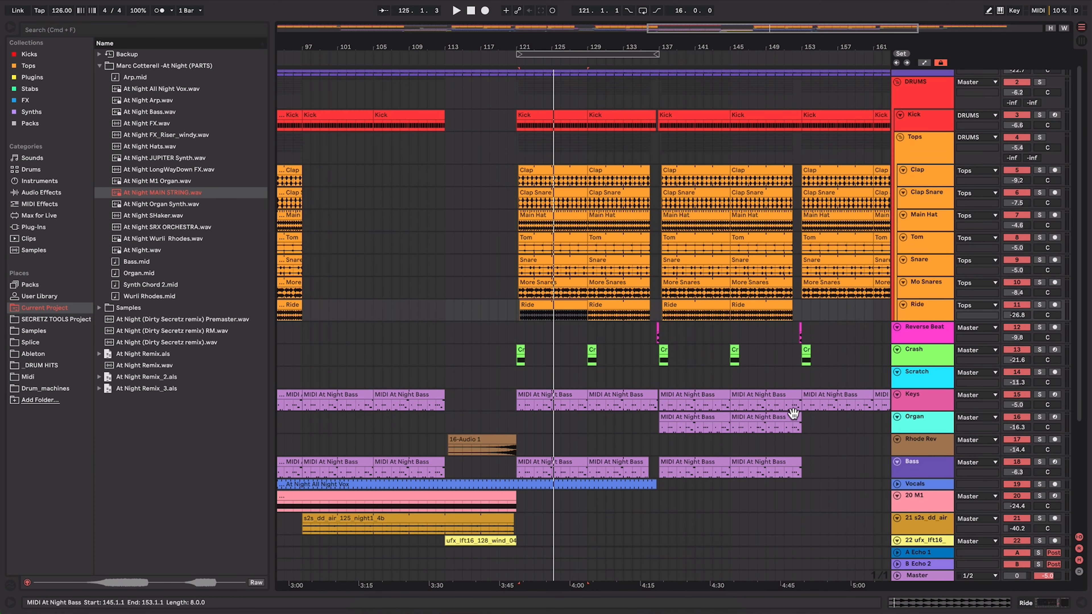
scroll(939, 433, down, 2)
click(937, 423)
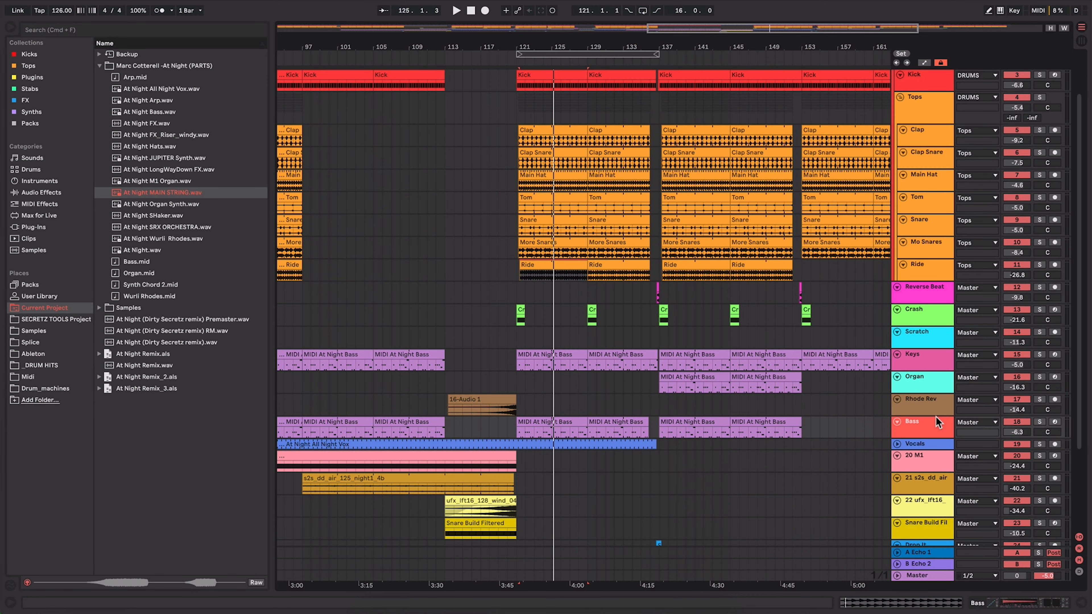
drag(917, 436, 918, 459)
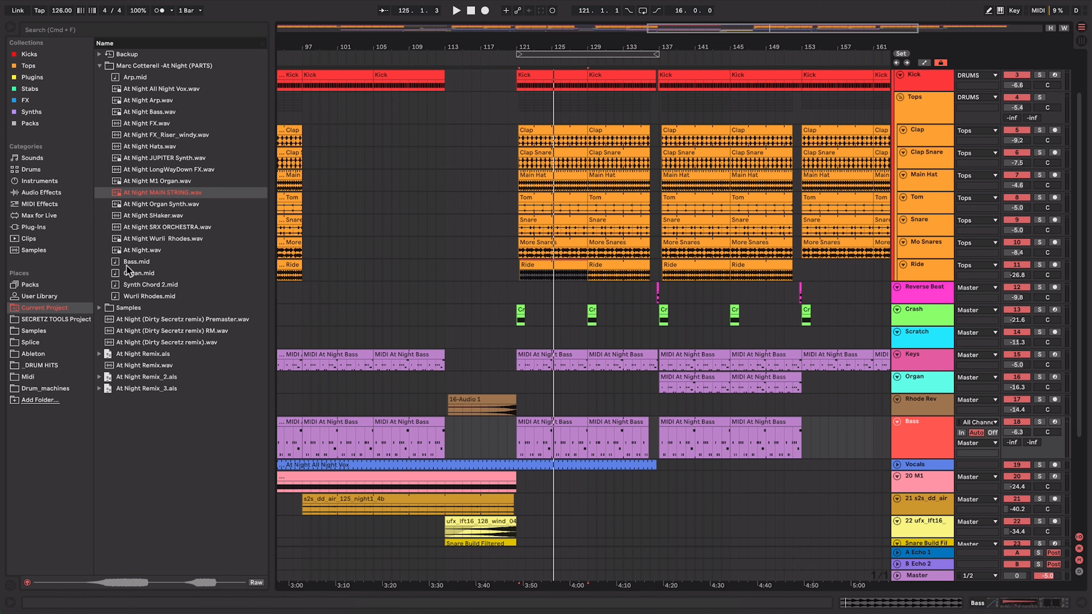
Point out Bass.mid in the project files, then hide the browser and zoom the arrangement in around bar 121
click(138, 262)
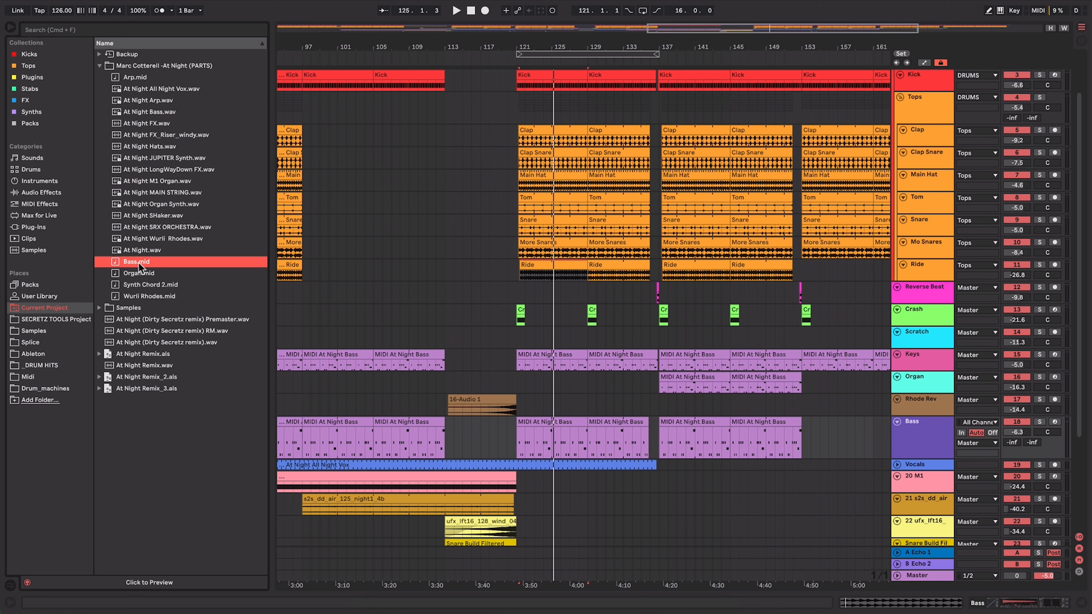
click(11, 28)
drag(268, 49, 410, 50)
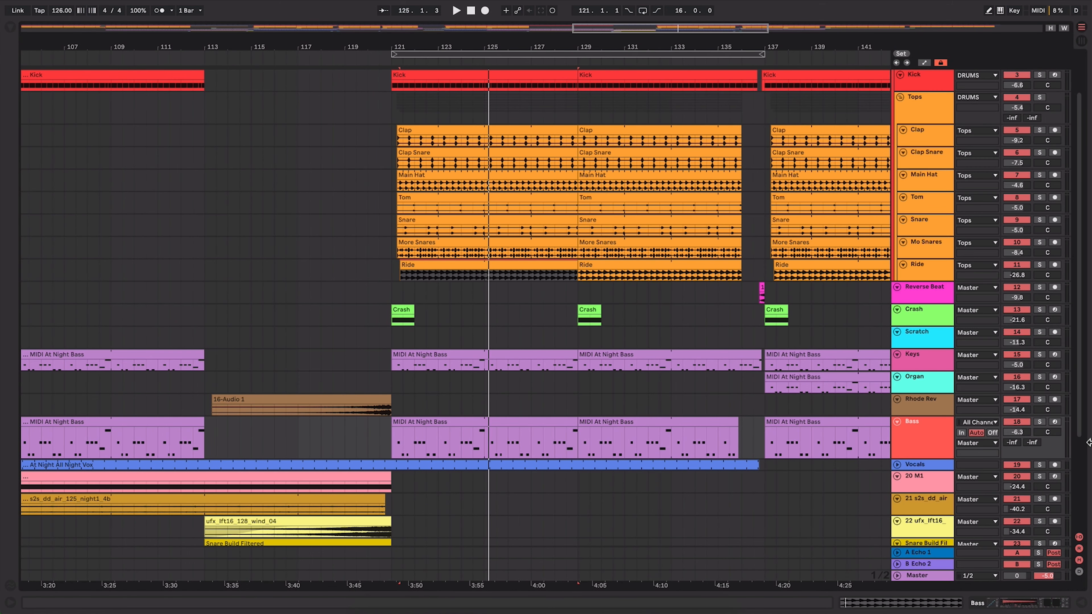
Solo the Bass track, play it from bar 121, and show its device chain
click(1040, 422)
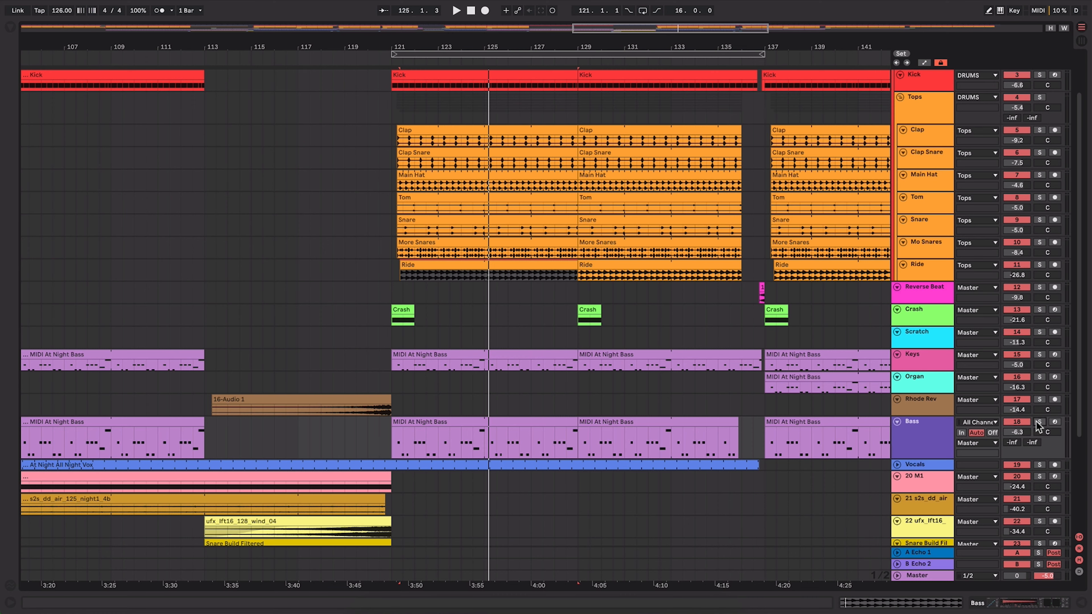
key(space)
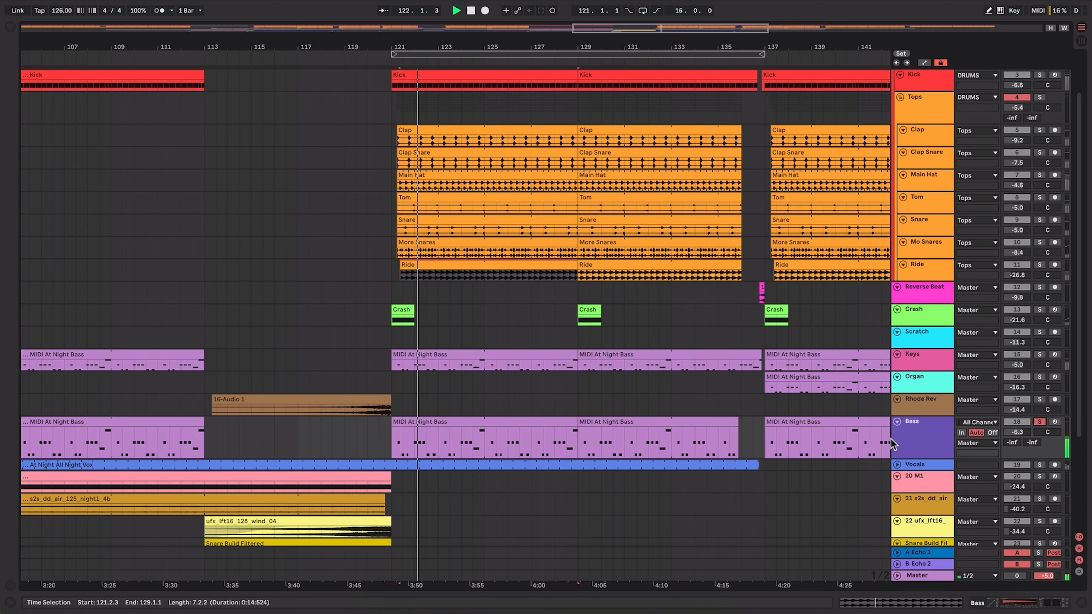
click(920, 437)
scroll(933, 436, down, 4)
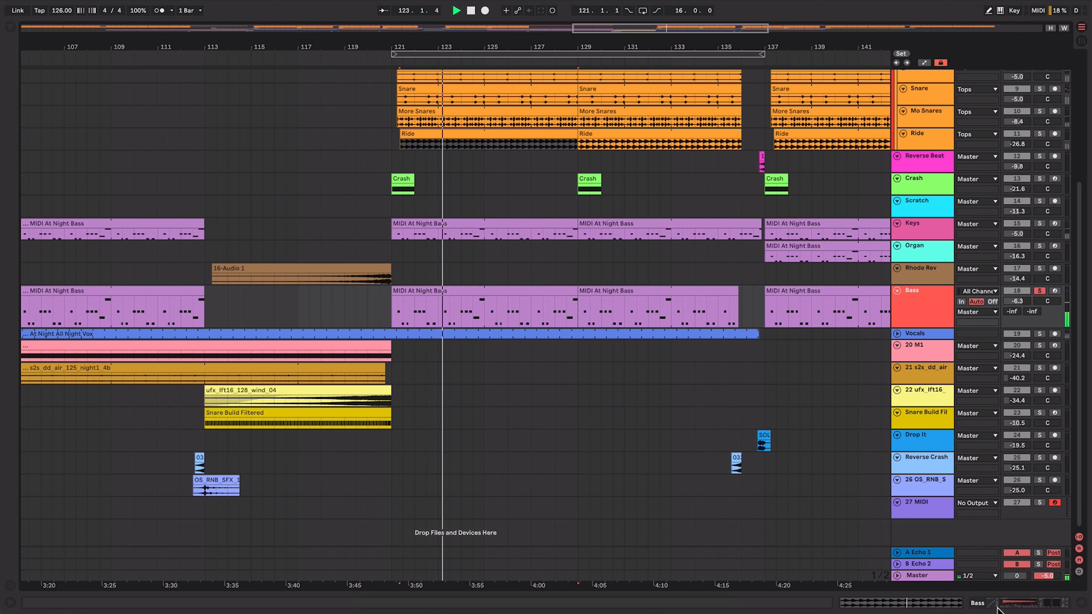
click(978, 603)
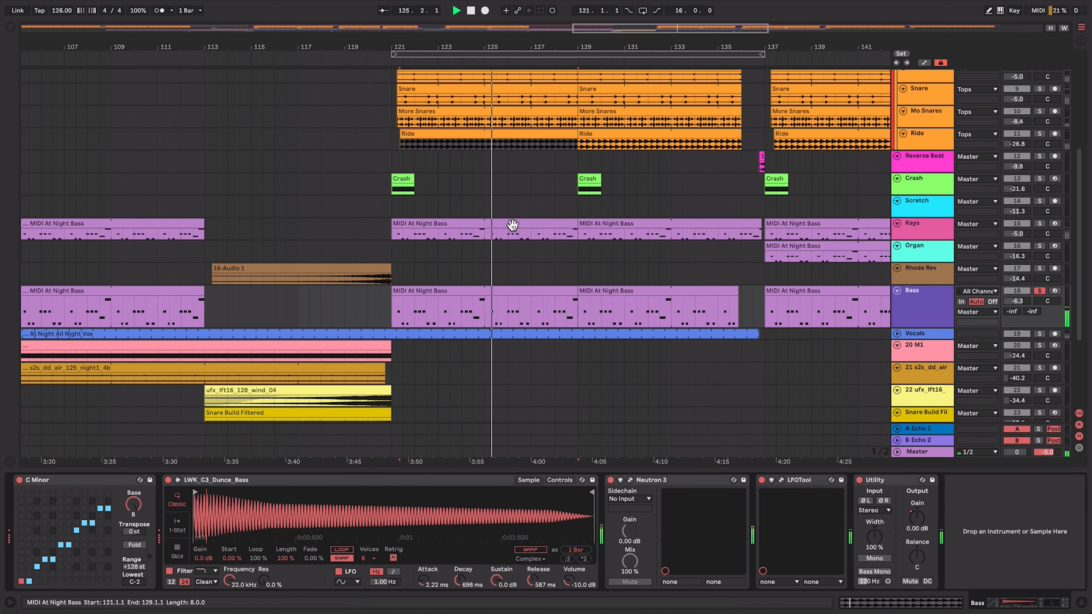
Open the Bass track's MIDI clip at bar 121 and examine its notes in the piano roll instead of its envelopes
scroll(512, 224, right, 5)
click(934, 305)
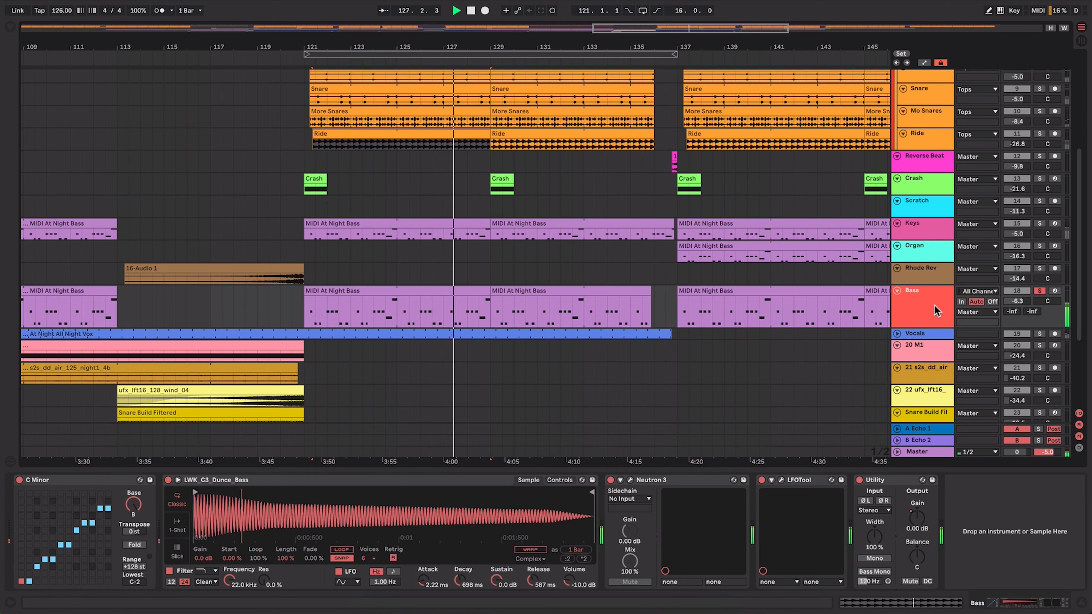
double_click(405, 295)
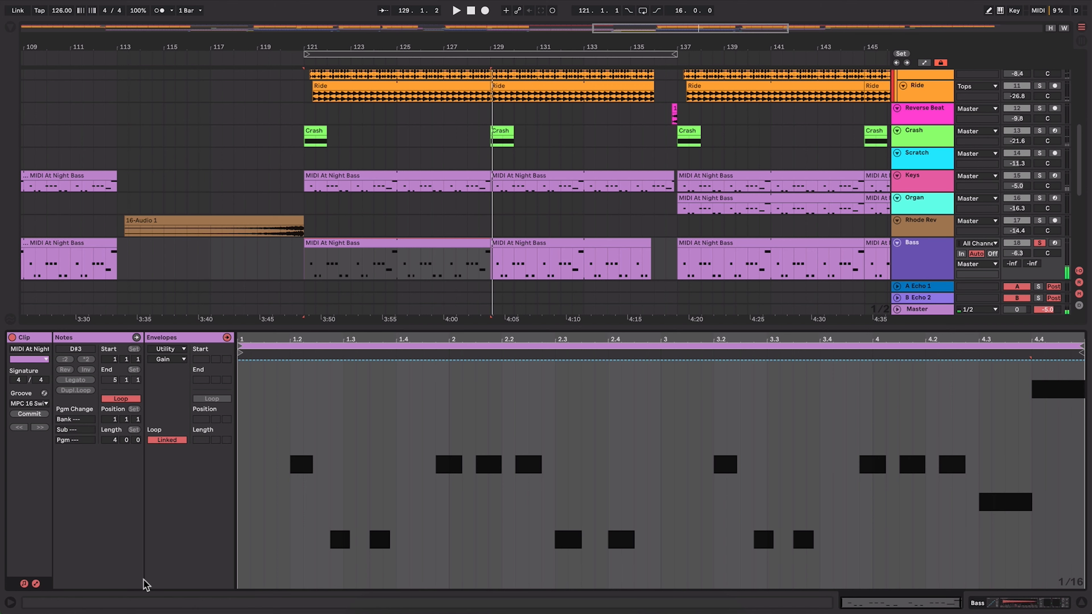
click(35, 583)
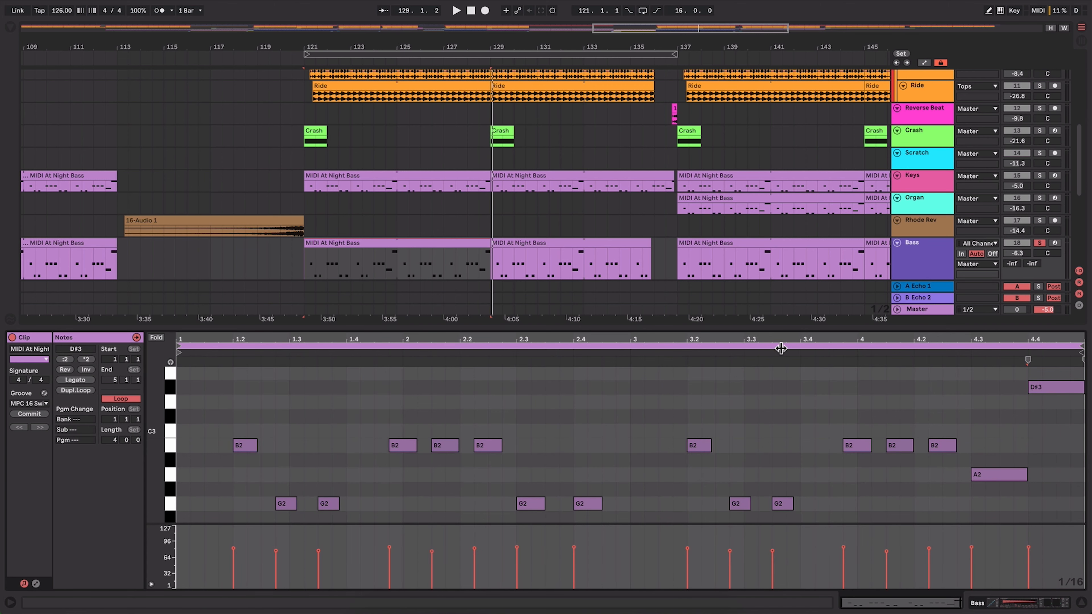
scroll(589, 400, down, 3)
scroll(589, 400, down, 1)
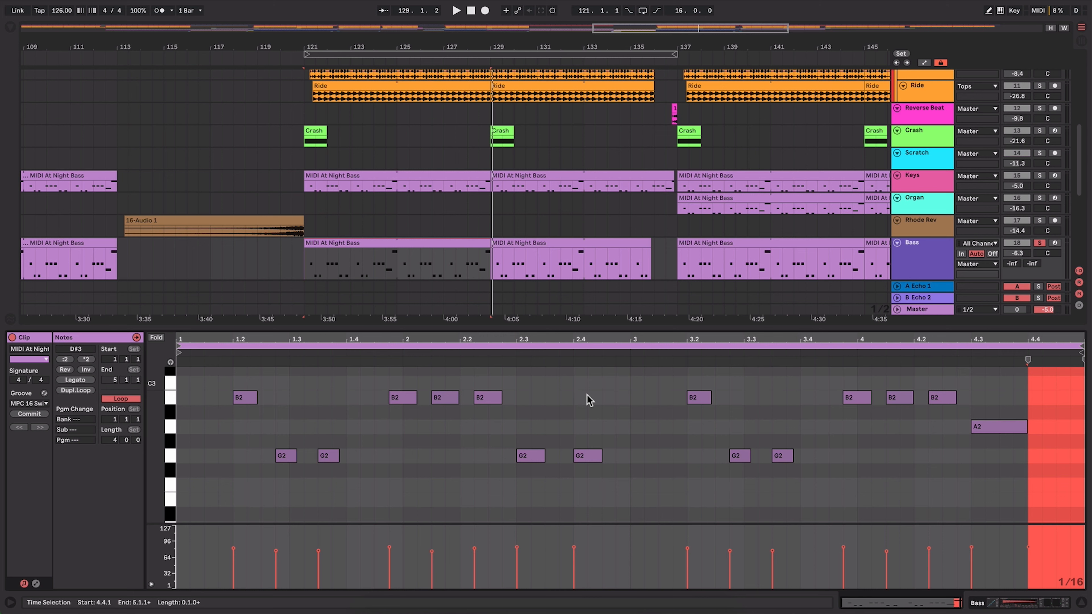
Show the Bass track's device chain again and select the C Minor scale device
click(976, 604)
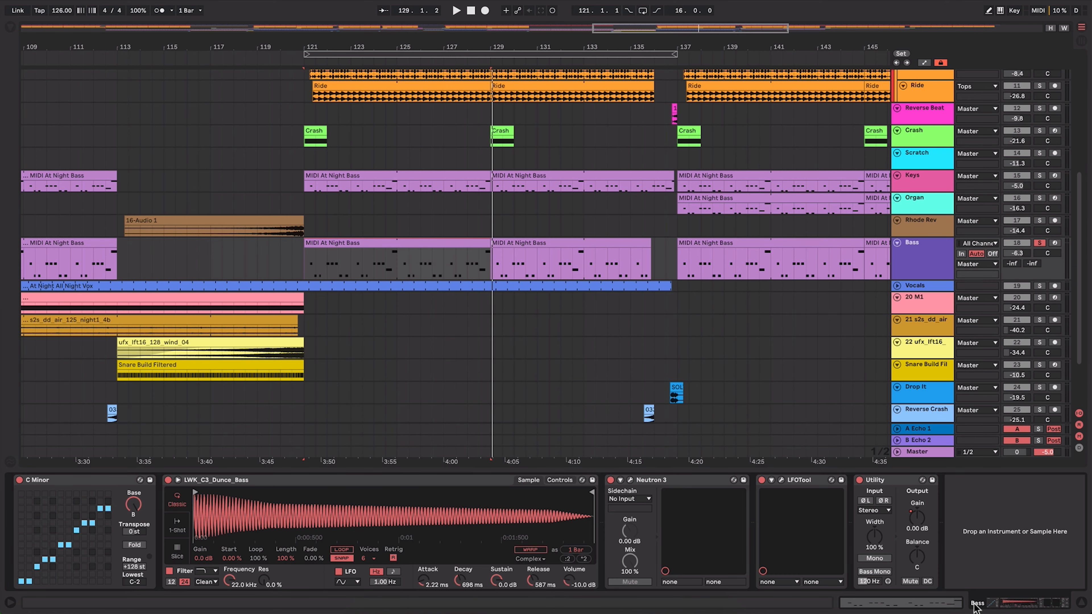
click(107, 481)
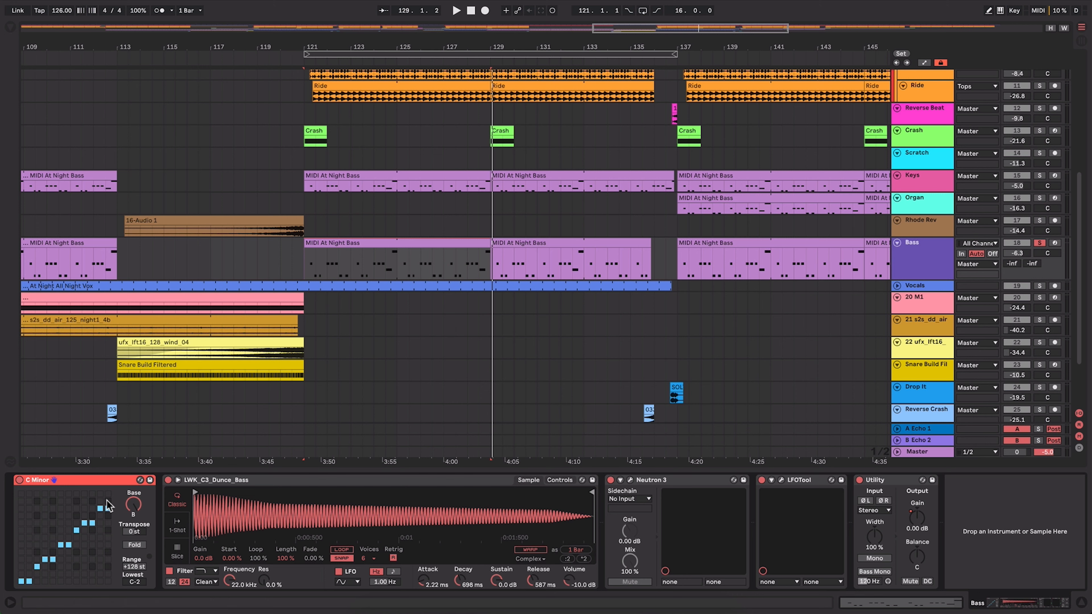
Select the LWK_C3_Dunce_Bass sampler in the Bass track's device chain and play the soloed bass from bar 121
click(345, 477)
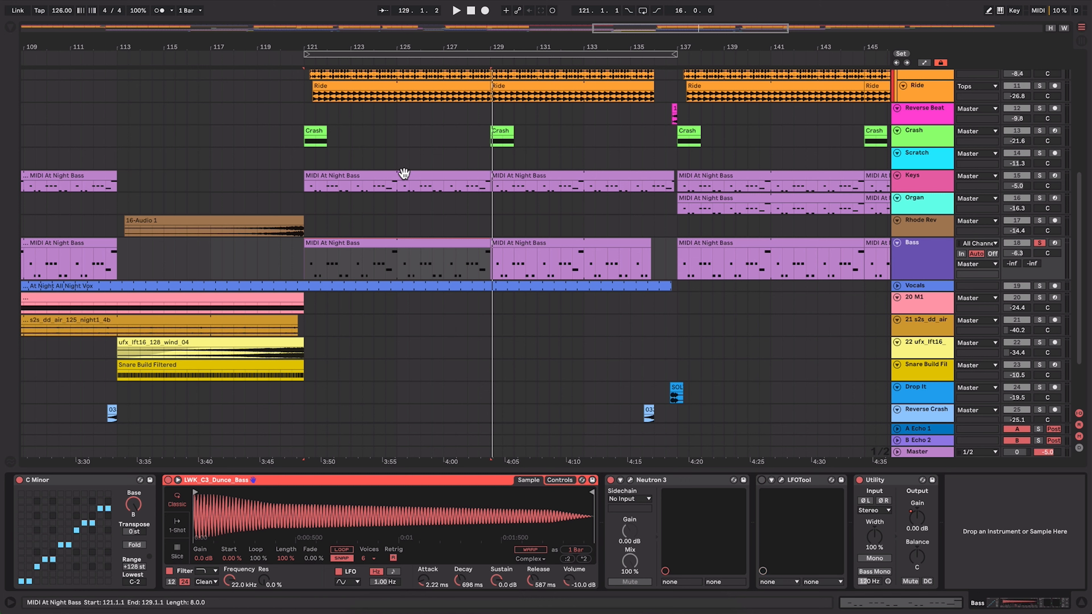
click(308, 258)
key(space)
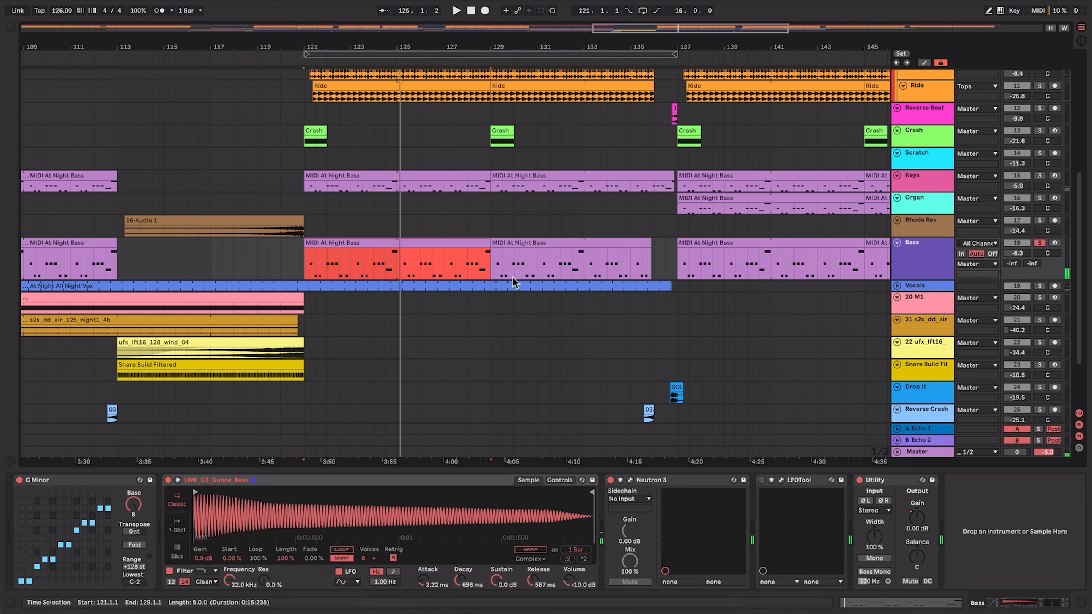
Open the Bass track's MIDI clip at bar 121 and fit its full range of notes in the piano roll
double_click(439, 249)
scroll(962, 477, up, 2)
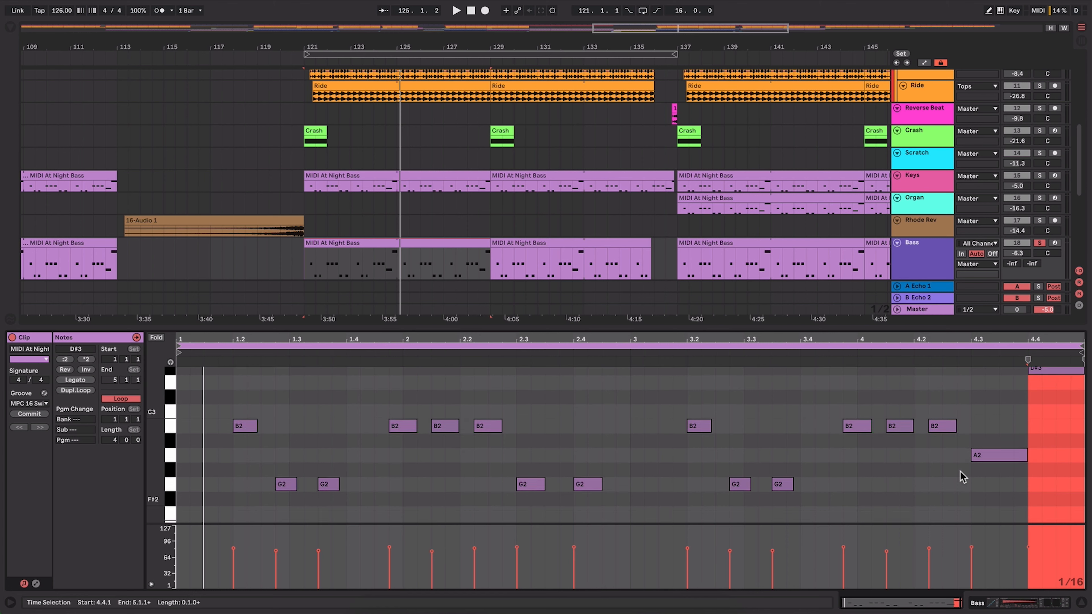
scroll(961, 477, up, 1)
drag(158, 442, 138, 442)
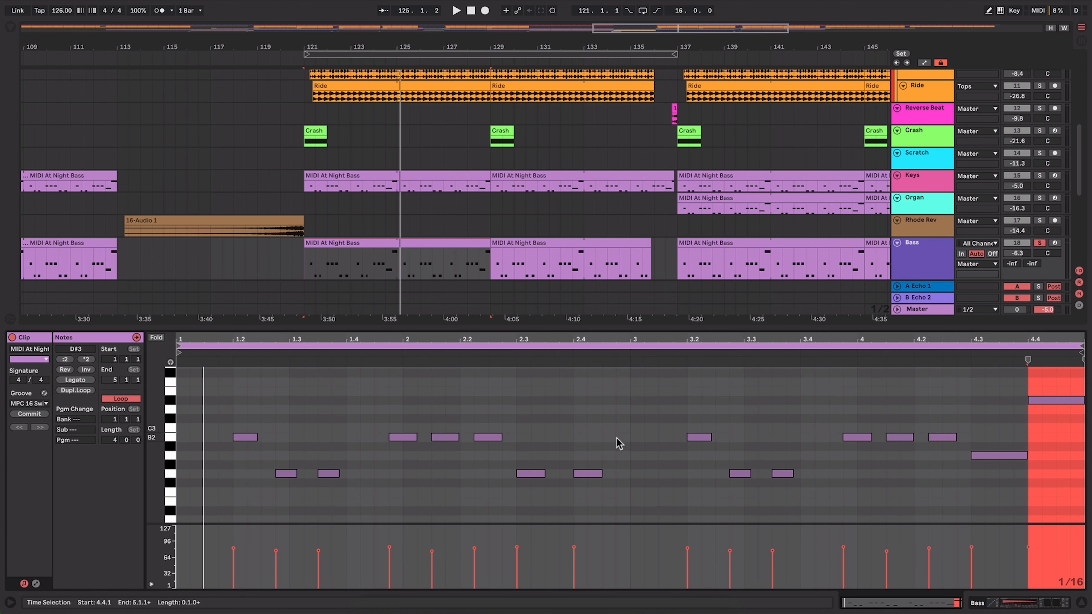
Return to the Bass track's device chain and review the LWK_C3_Dunce_Bass sample
click(985, 605)
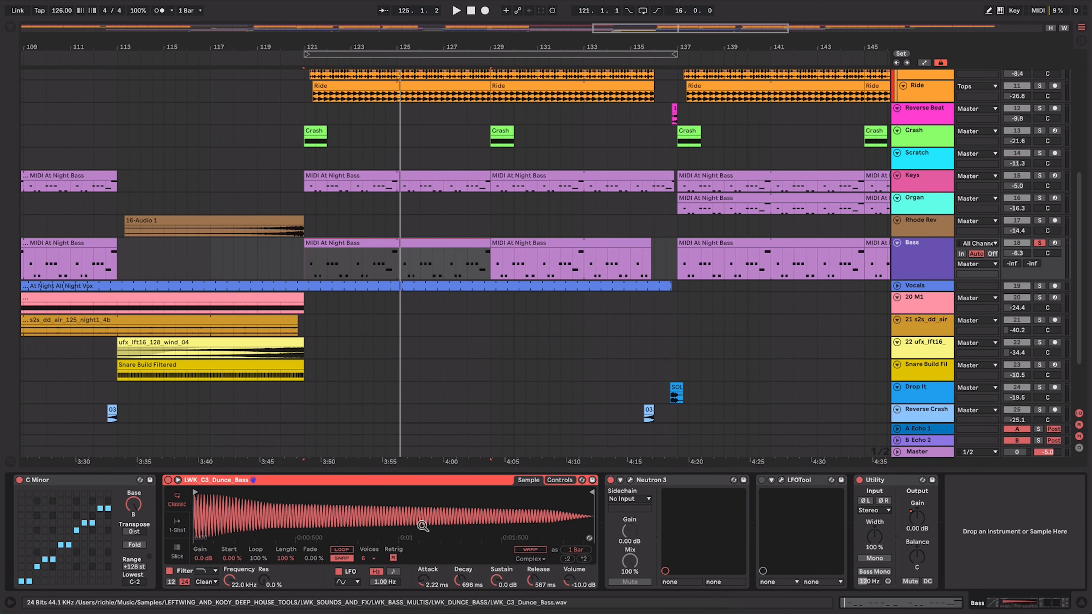
double_click(473, 240)
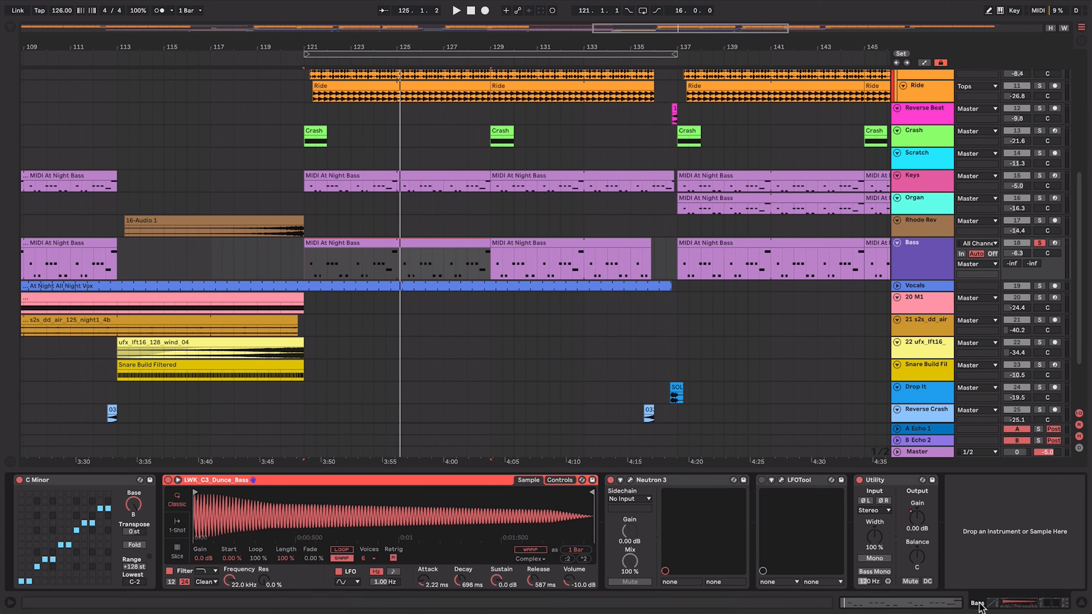
click(978, 604)
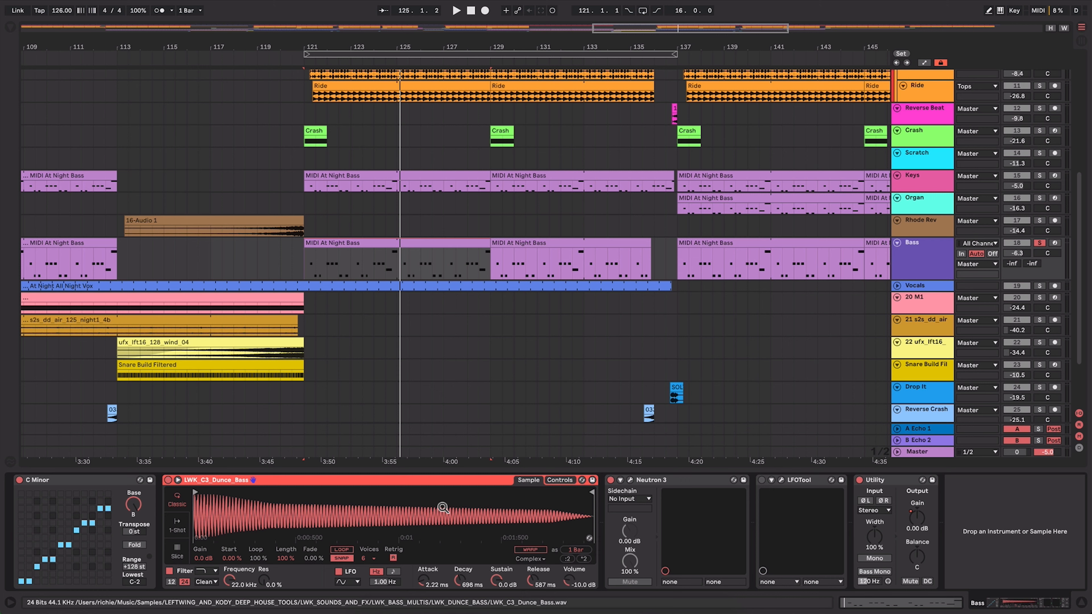
Open Neutron 3 on the Bass track and examine its Sculptor module and Bass target options without changing the target
click(631, 480)
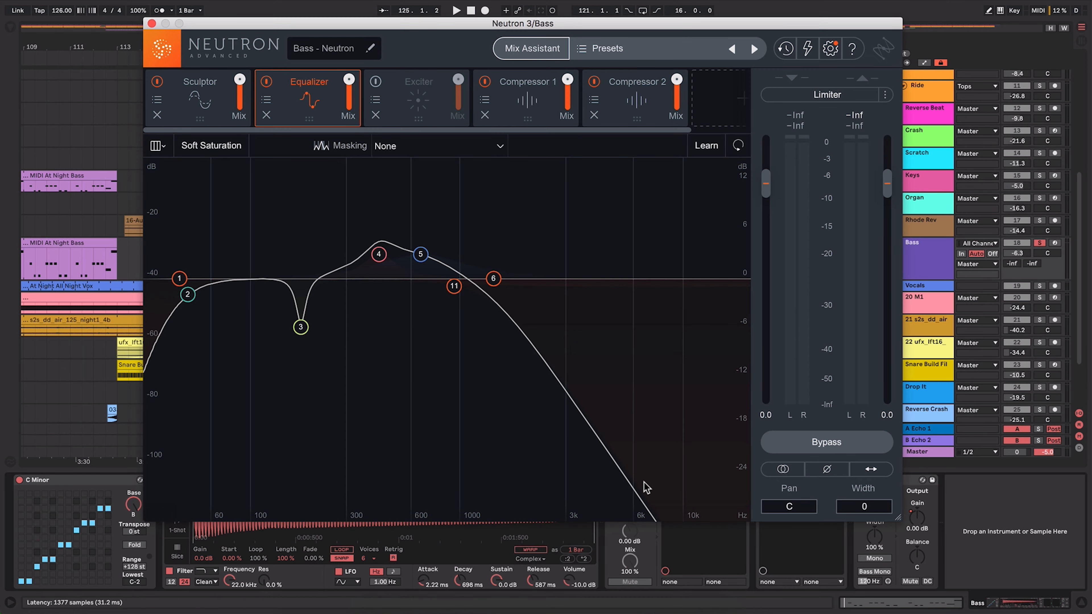
drag(488, 19, 447, 26)
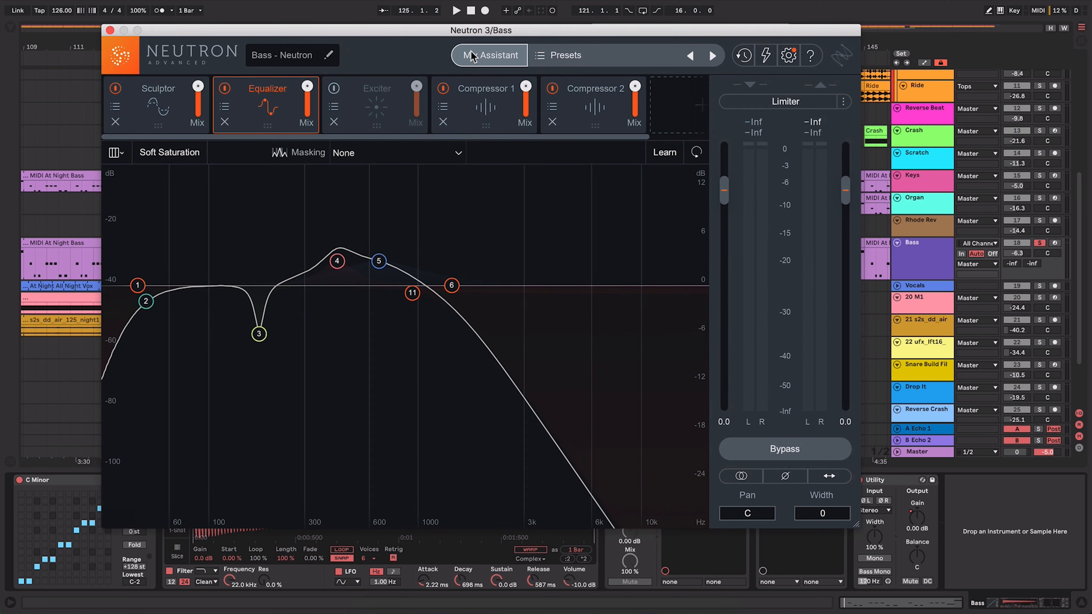
click(141, 103)
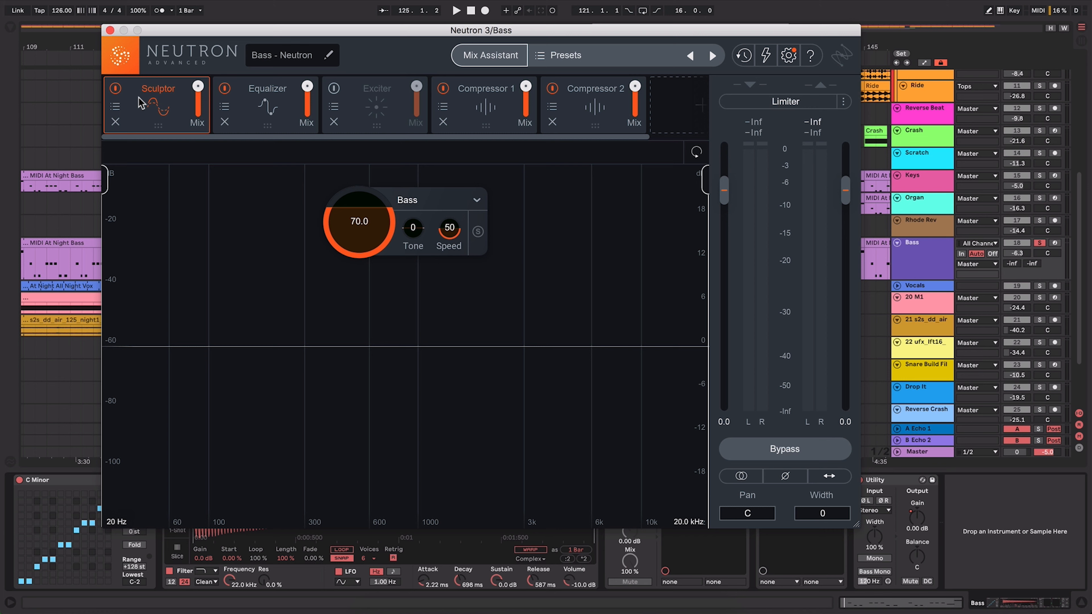
click(464, 202)
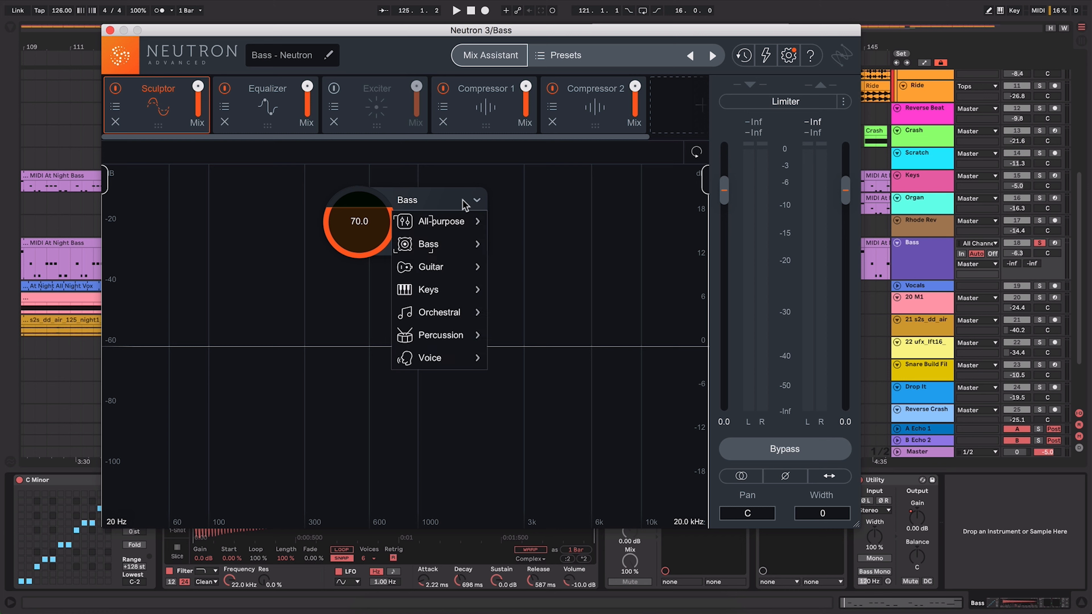
mouse_move(464, 243)
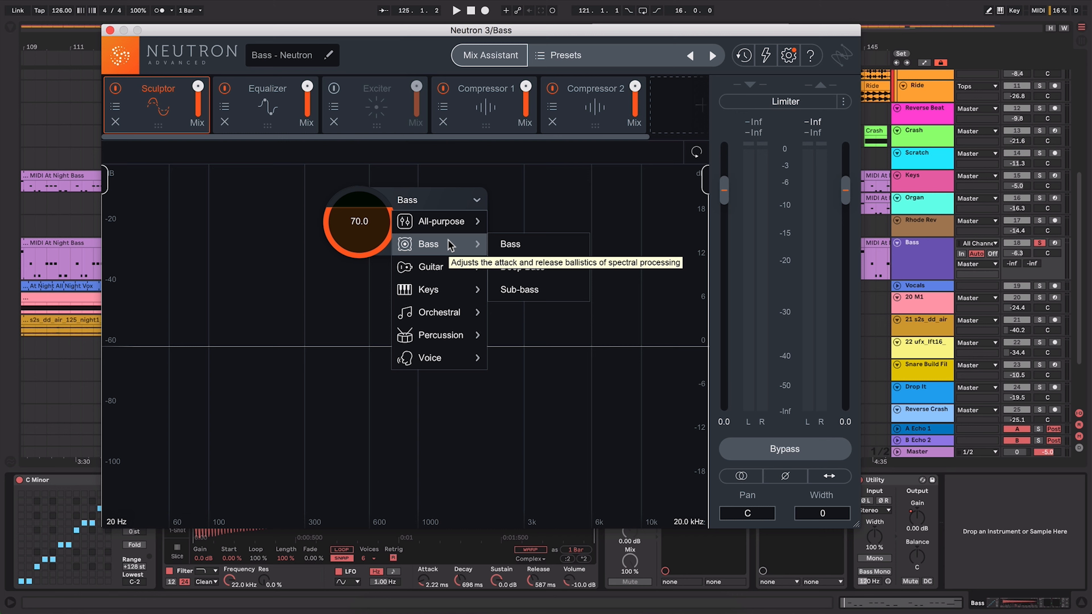
click(193, 232)
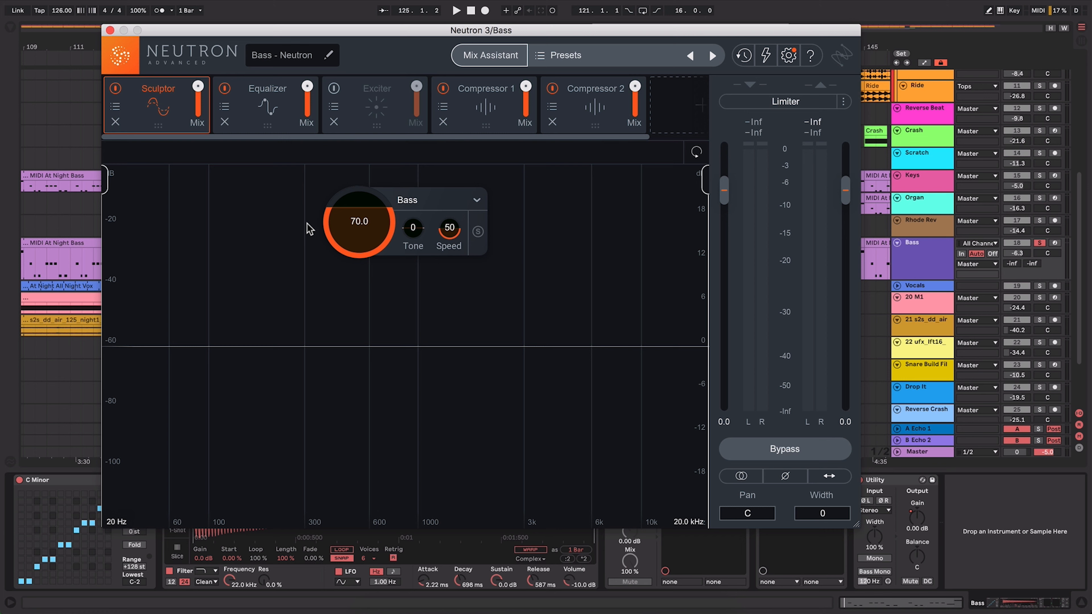
Examine Neutron's Equalizer on the bass, inspecting the Baxandall Low Shelf at node 2 and the Flat Lowpass at node 6
click(275, 103)
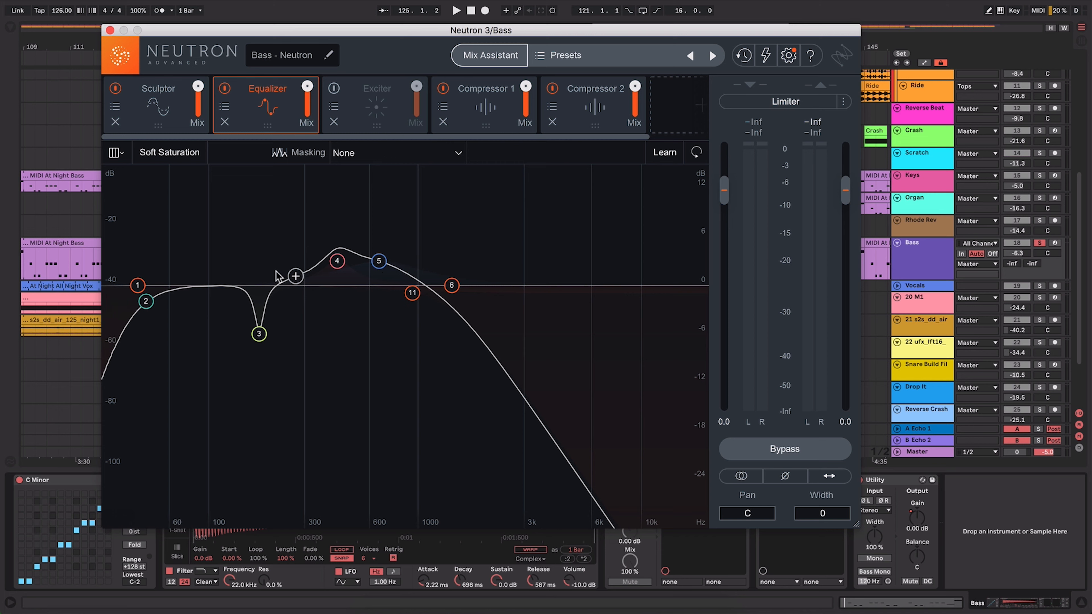
click(147, 303)
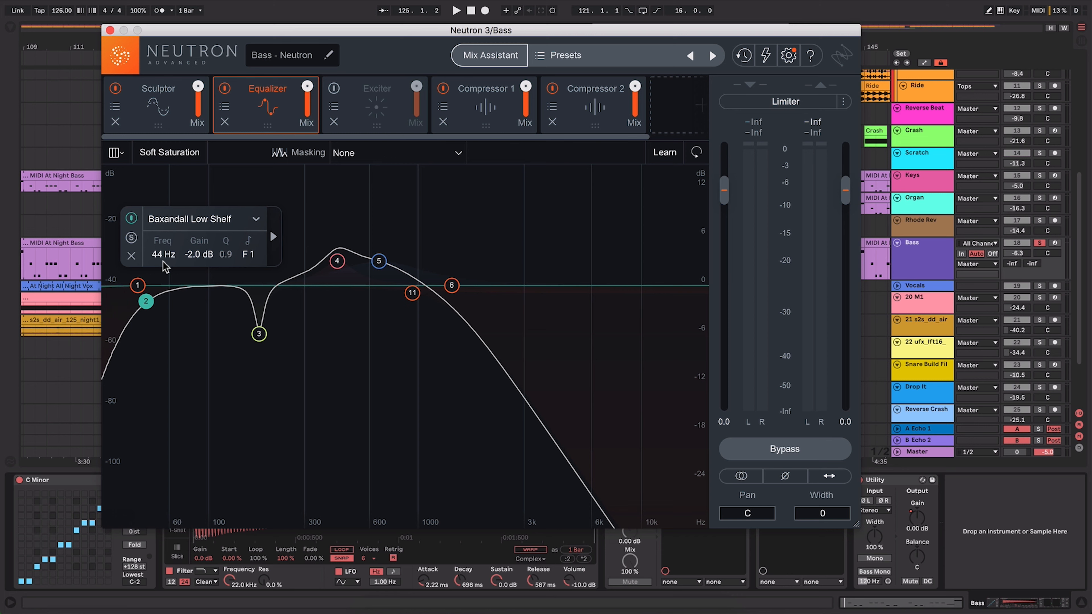
click(451, 285)
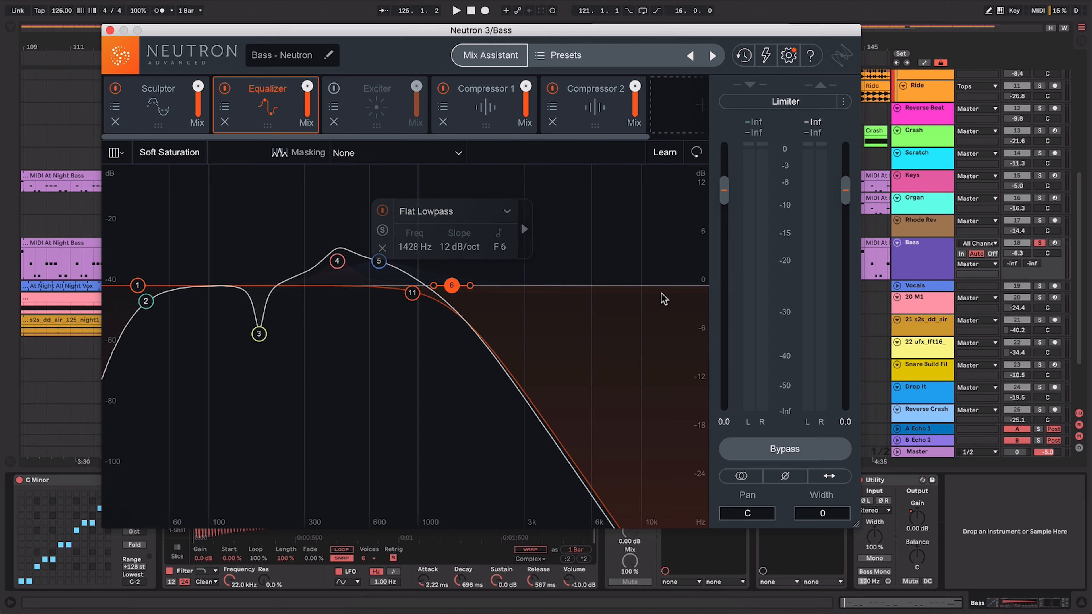
Review Neutron's Compressor 1, Compressor 2 and Exciter modules, then close the plug-in window
click(508, 113)
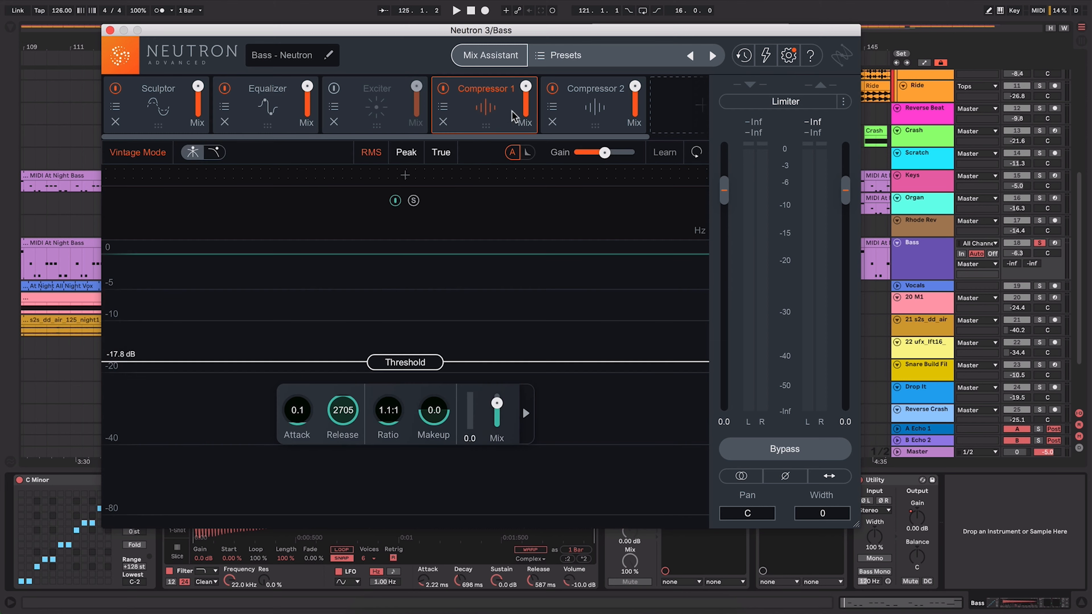
click(615, 92)
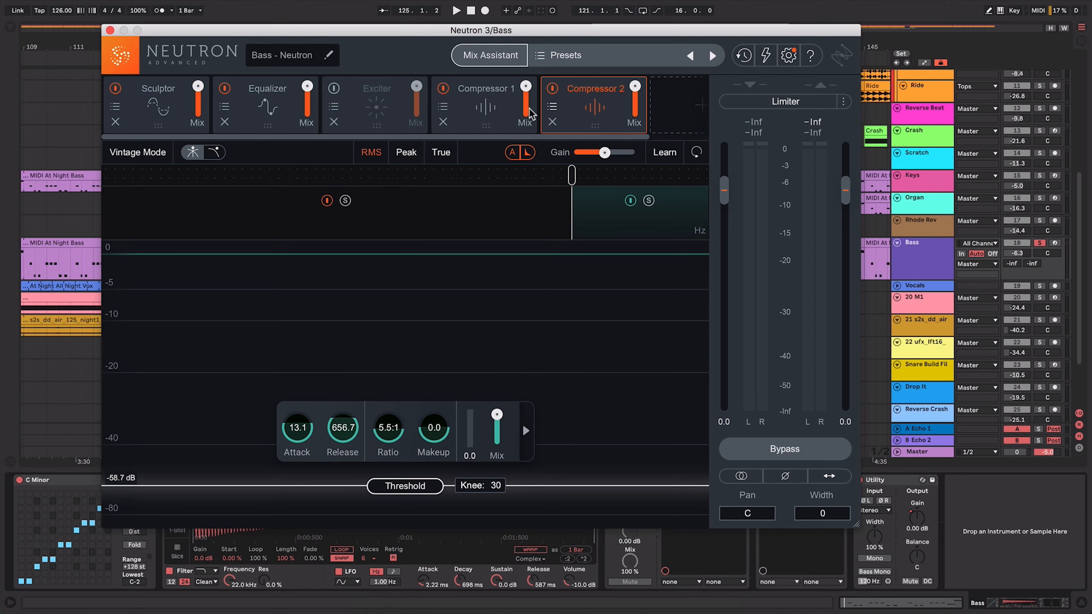
click(492, 120)
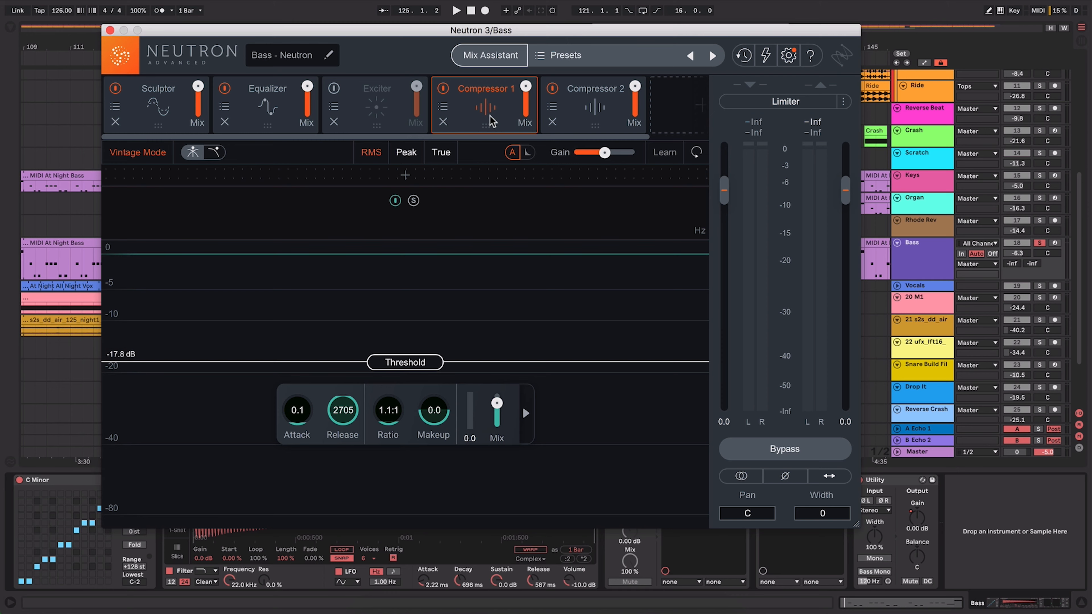
click(385, 100)
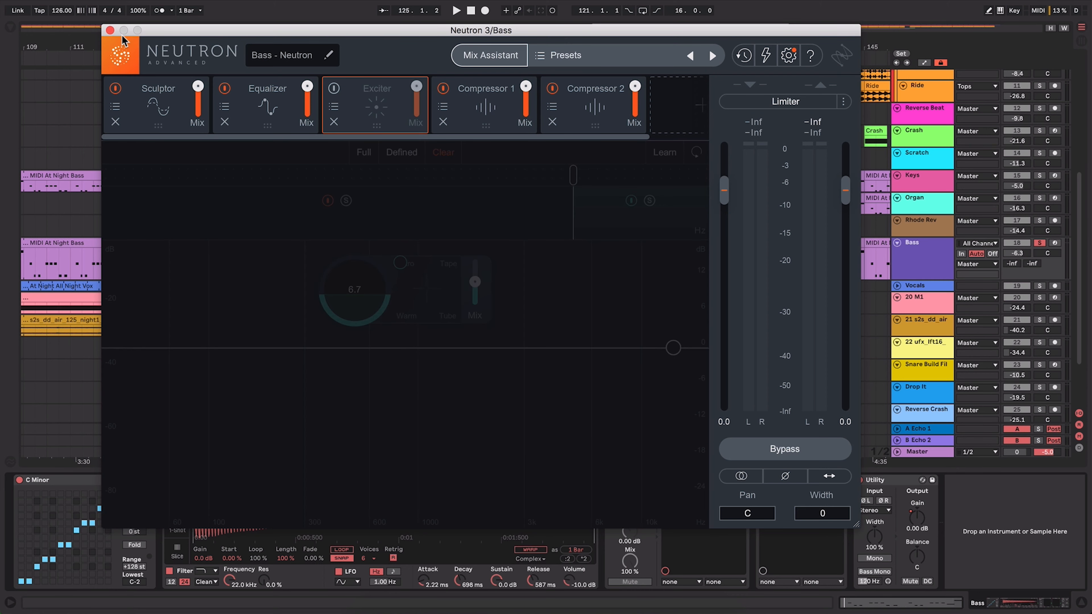
click(110, 31)
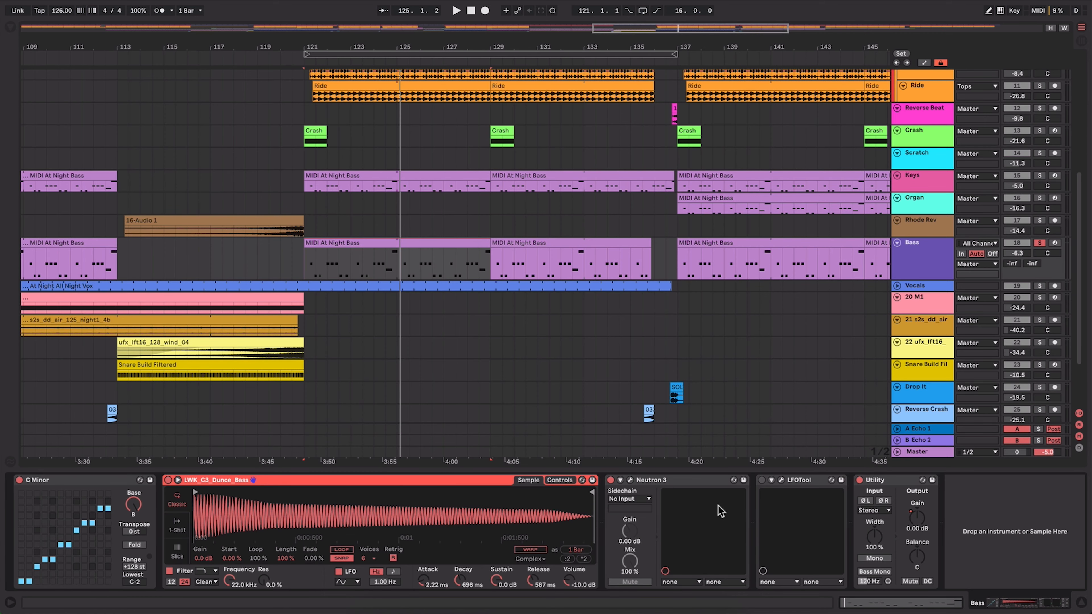
Turn on LFOTool in the Bass track's chain and inspect its volume-shaping curve before closing its window
click(762, 480)
click(780, 480)
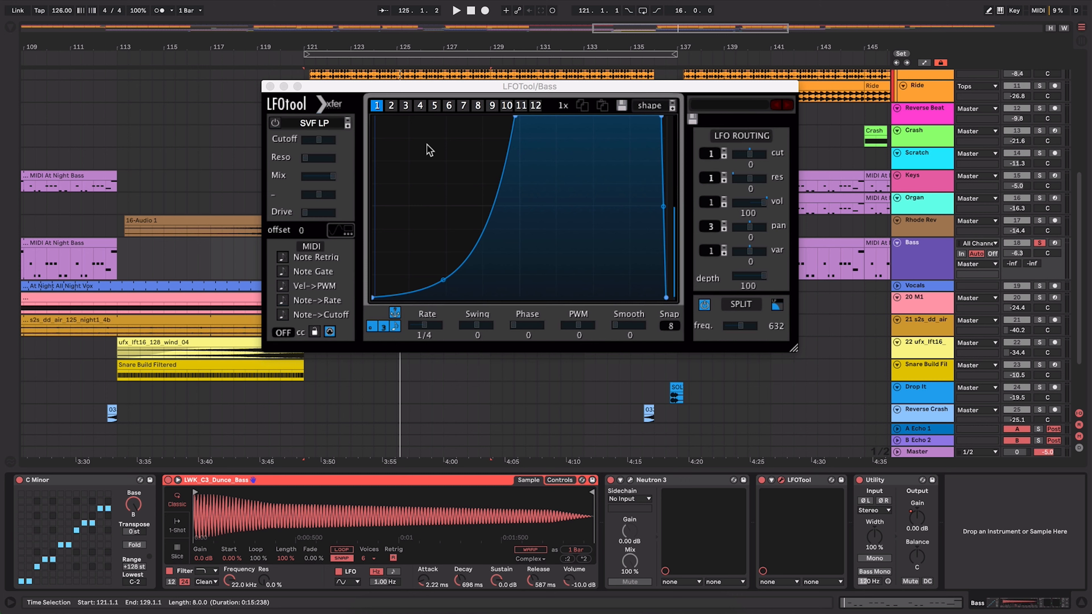
click(574, 89)
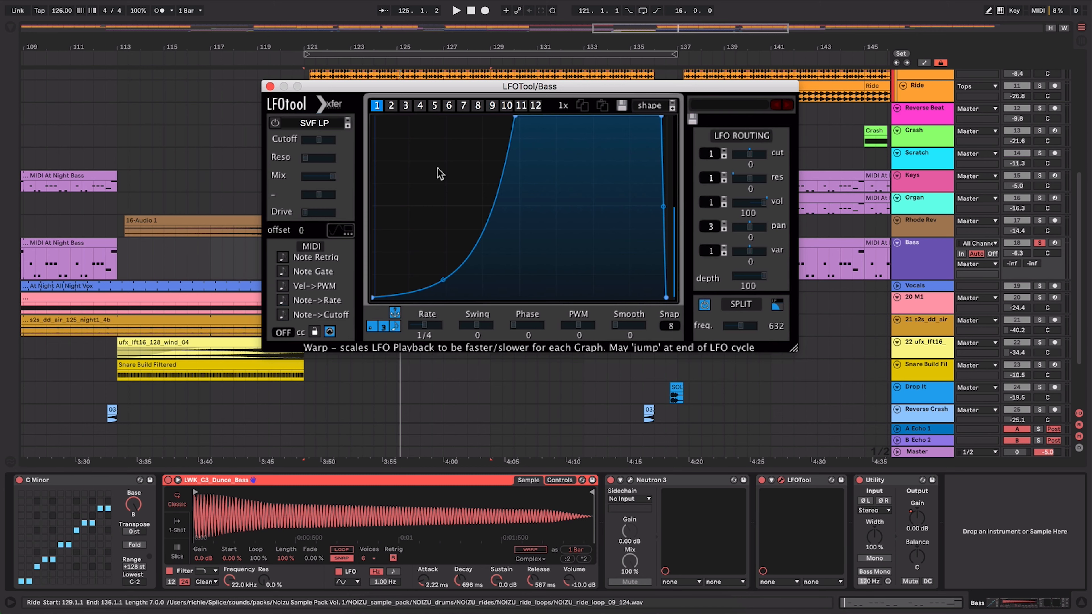
click(270, 87)
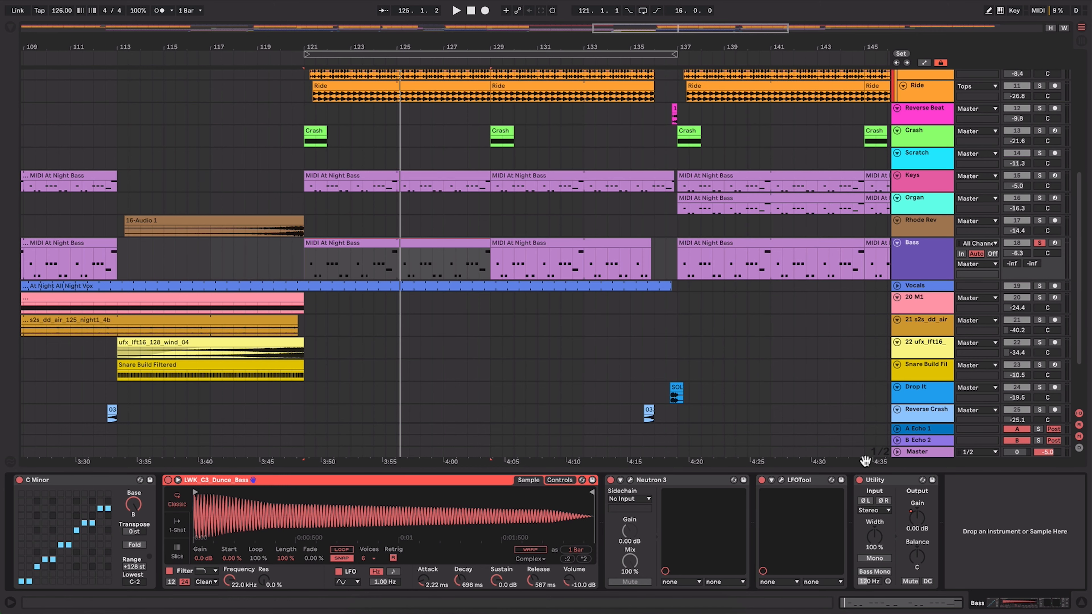
Show the automation of the Utility device's Gain on the Bass track across the whole arrangement
right_click(916, 518)
click(937, 522)
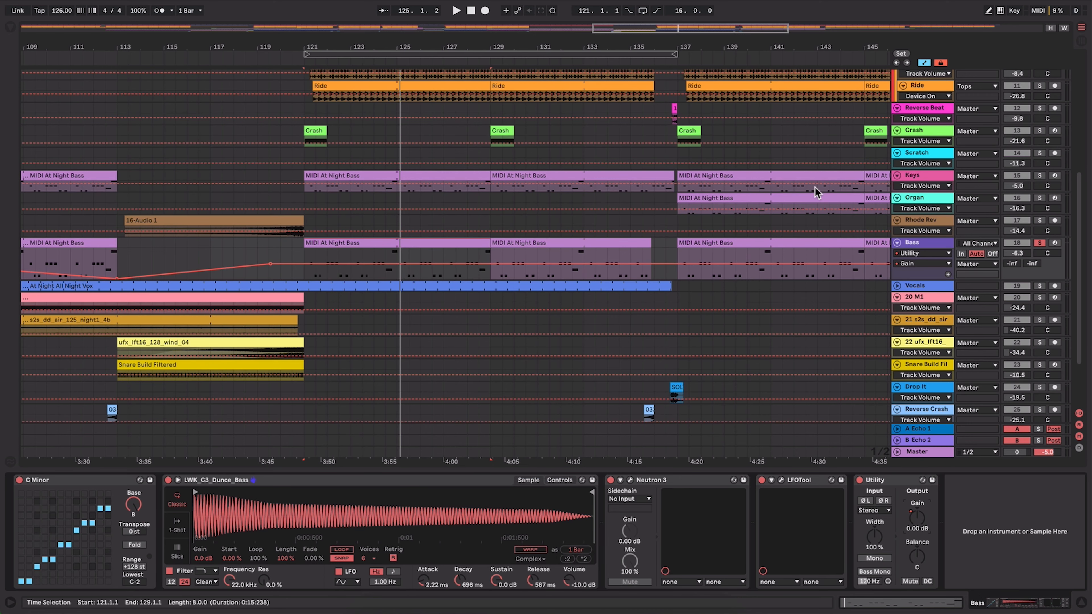
drag(657, 47, 631, 46)
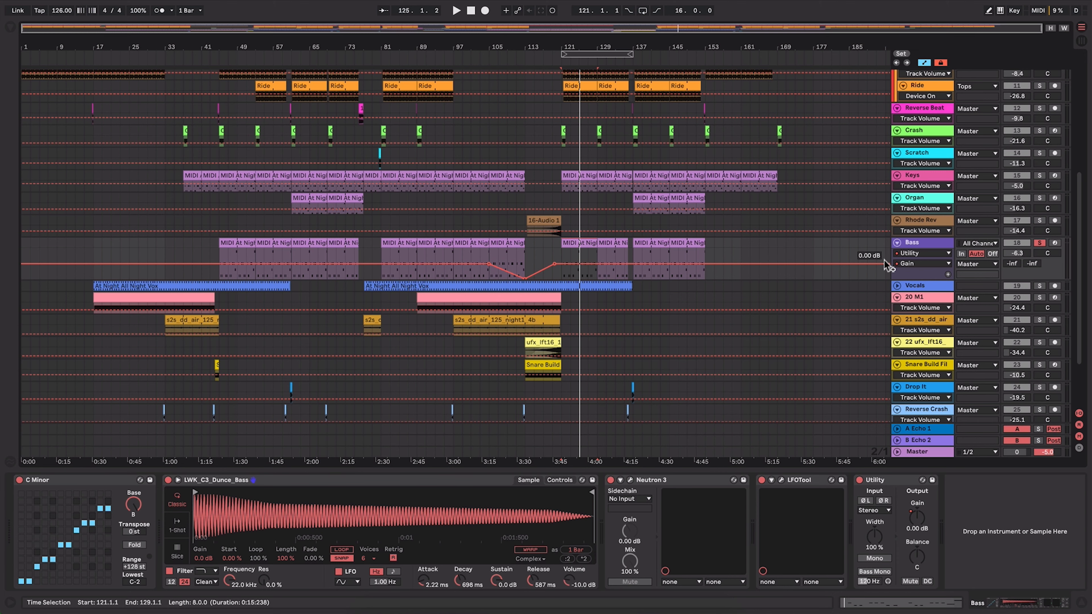
Take the Bass track out of solo and hide the automation lanes in the arrangement
click(1040, 242)
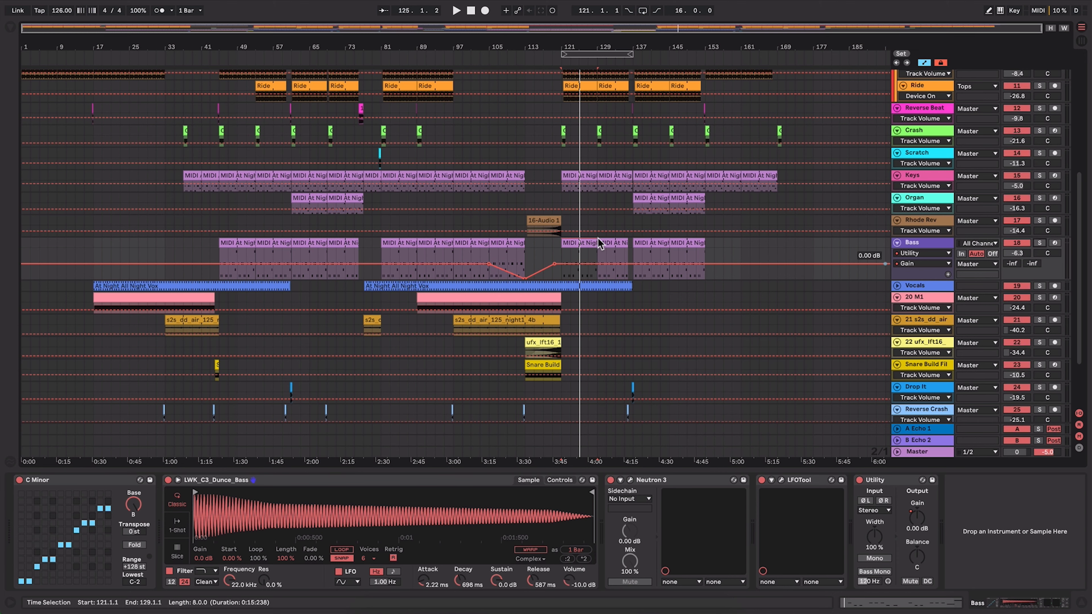
scroll(600, 243, up, 4)
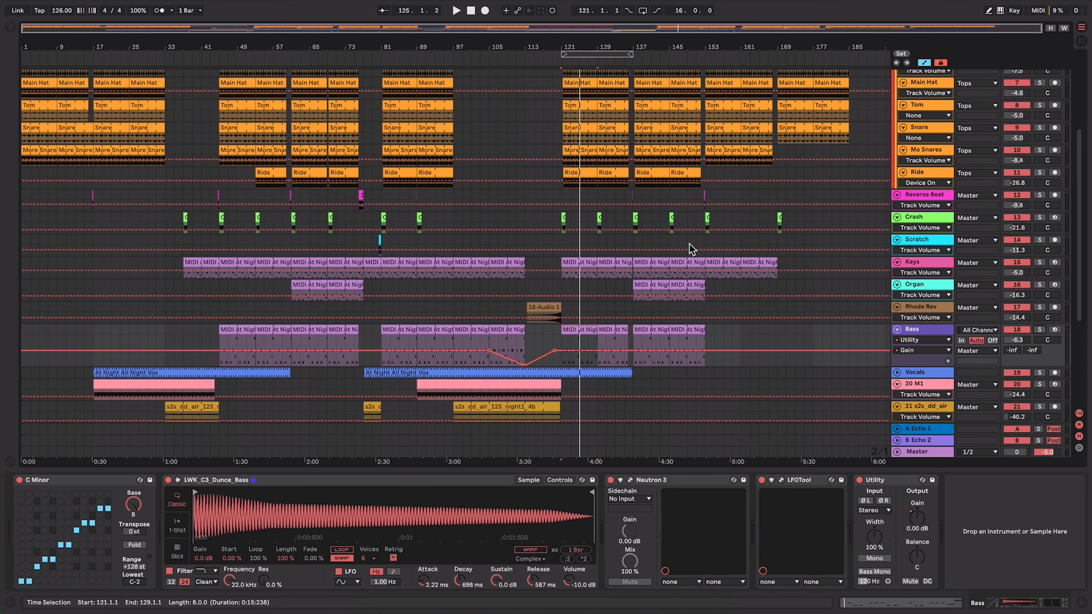
scroll(689, 247, up, 1)
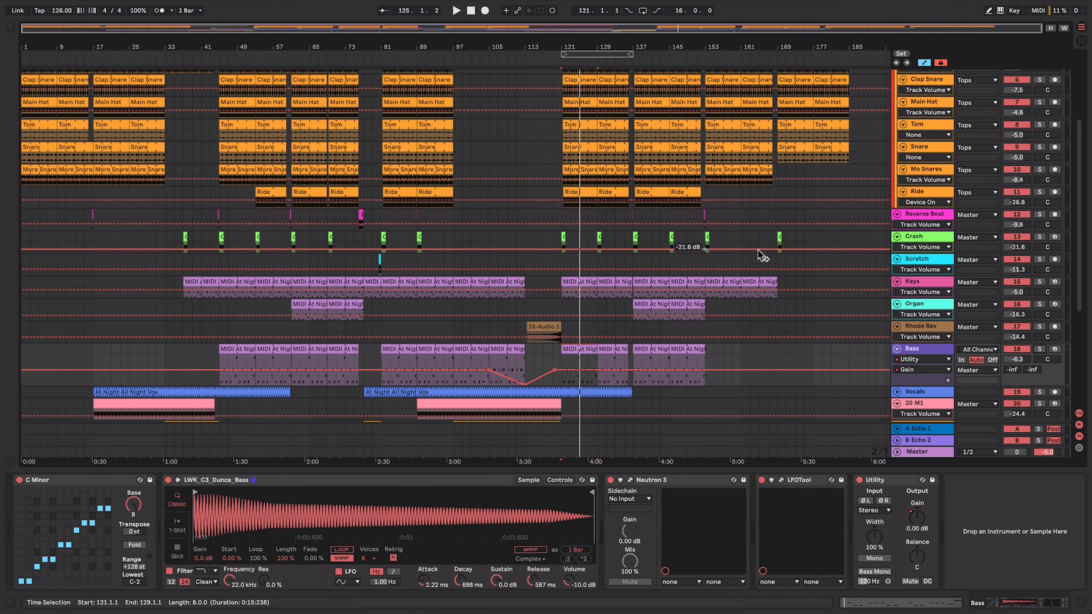
scroll(973, 351, down, 2)
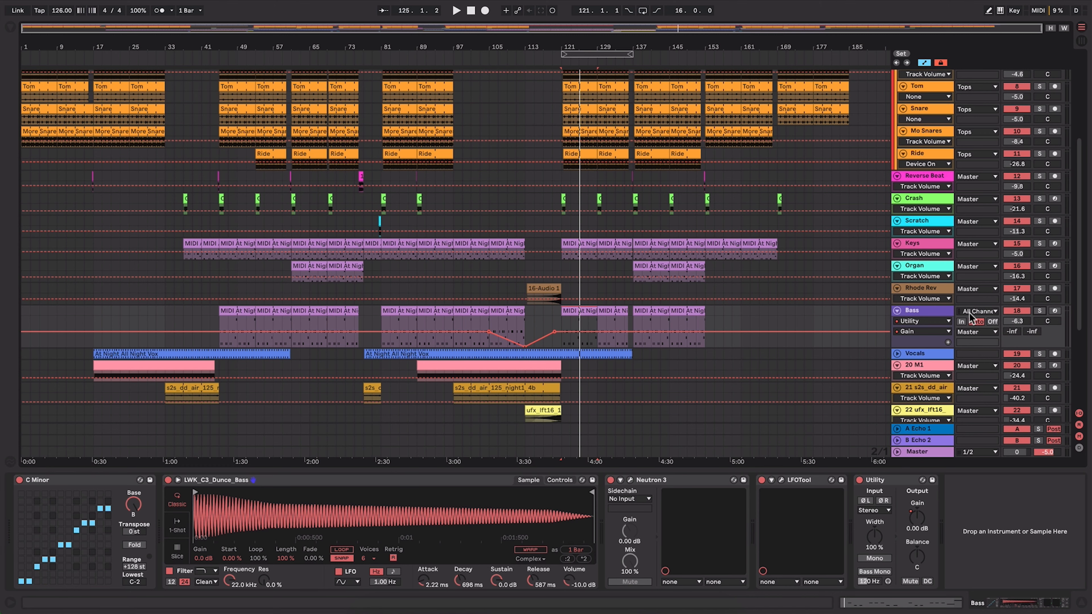
click(946, 314)
key(a)
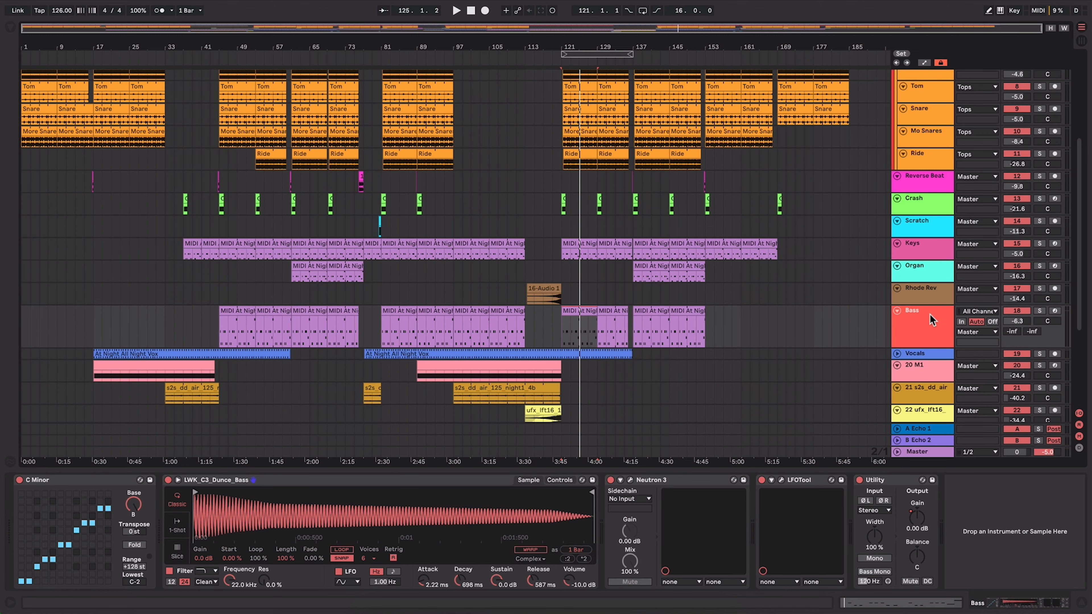
Select the Keys track, make it taller, and place the insert marker in it at bar 61
click(916, 253)
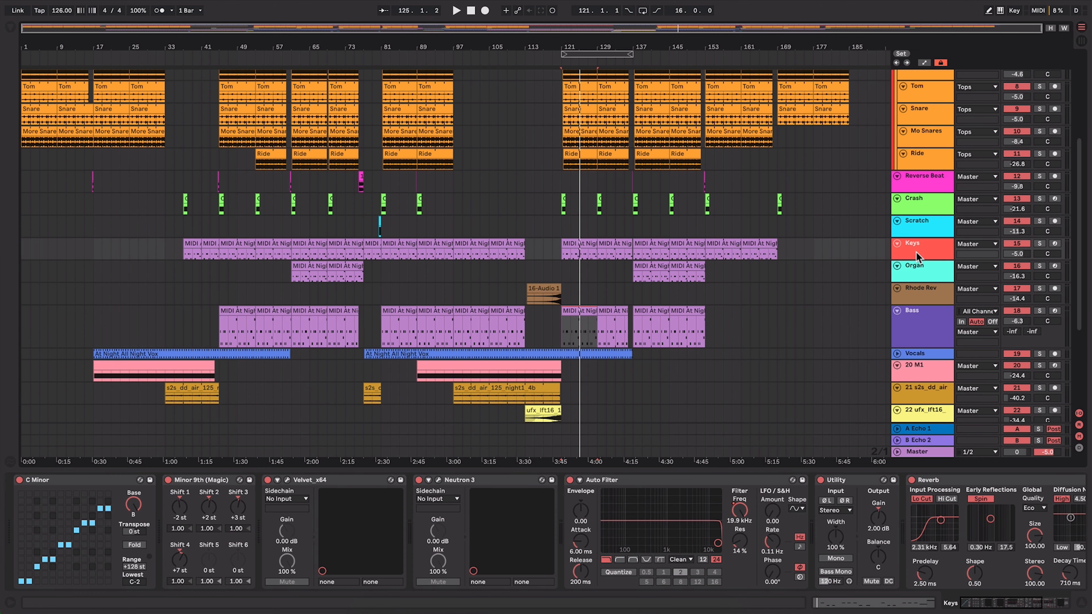
drag(919, 257, 921, 277)
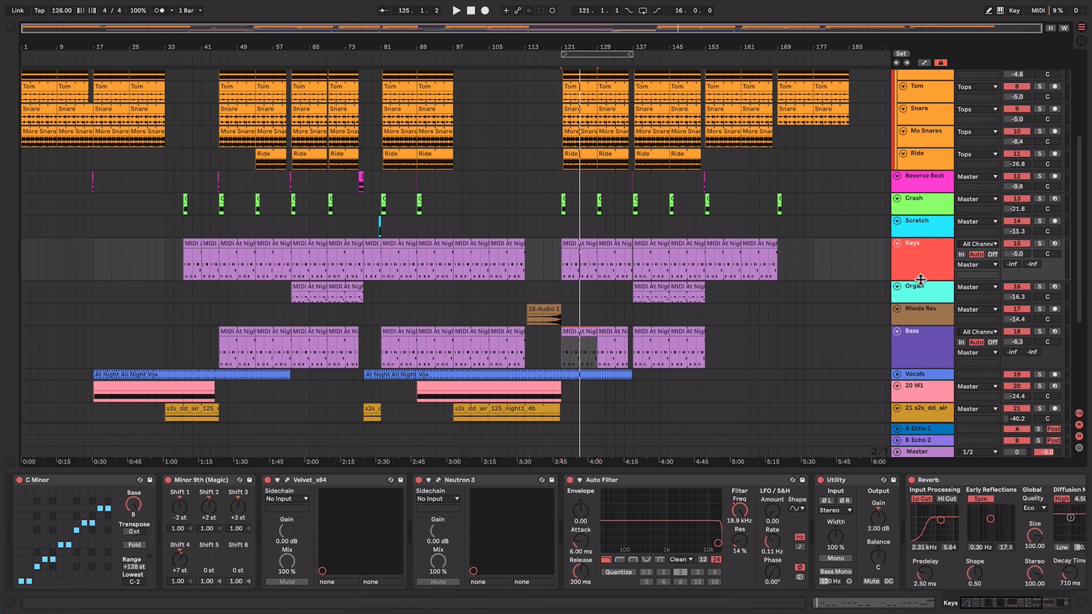
drag(363, 47, 363, 129)
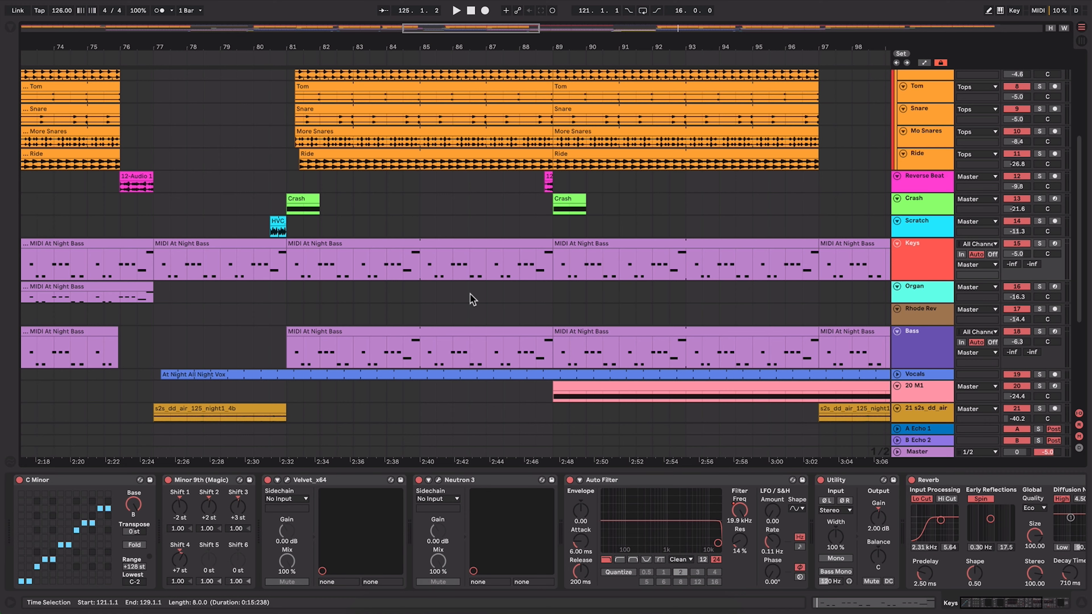
drag(239, 43, 768, 43)
click(168, 264)
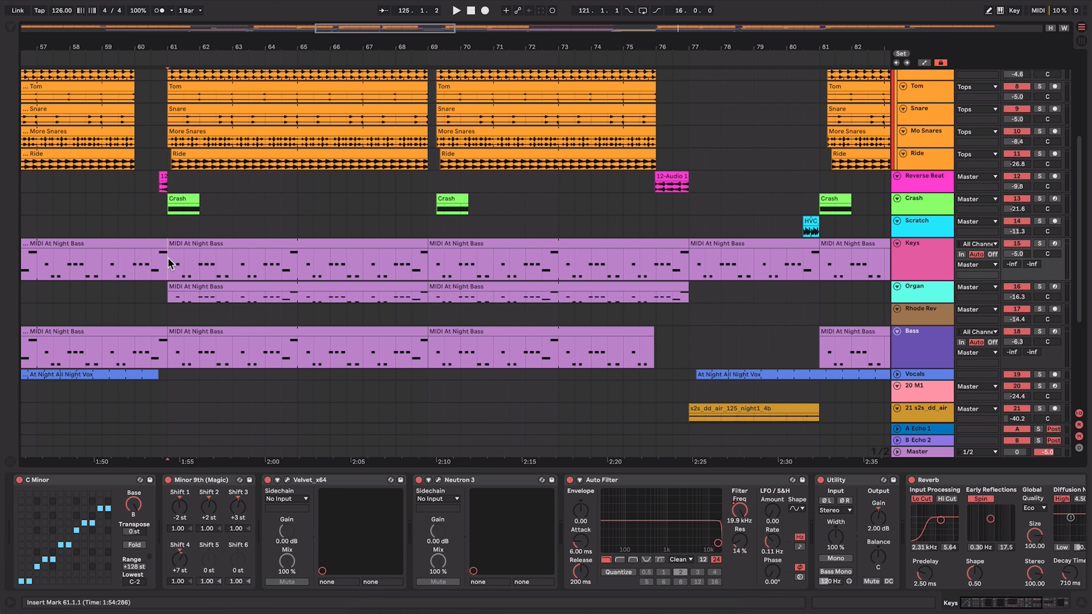
Loop the Keys track's clips from bar 61 to 69 and play them with Keys and Bass soloed together
drag(172, 264, 428, 259)
key(ctrl+l)
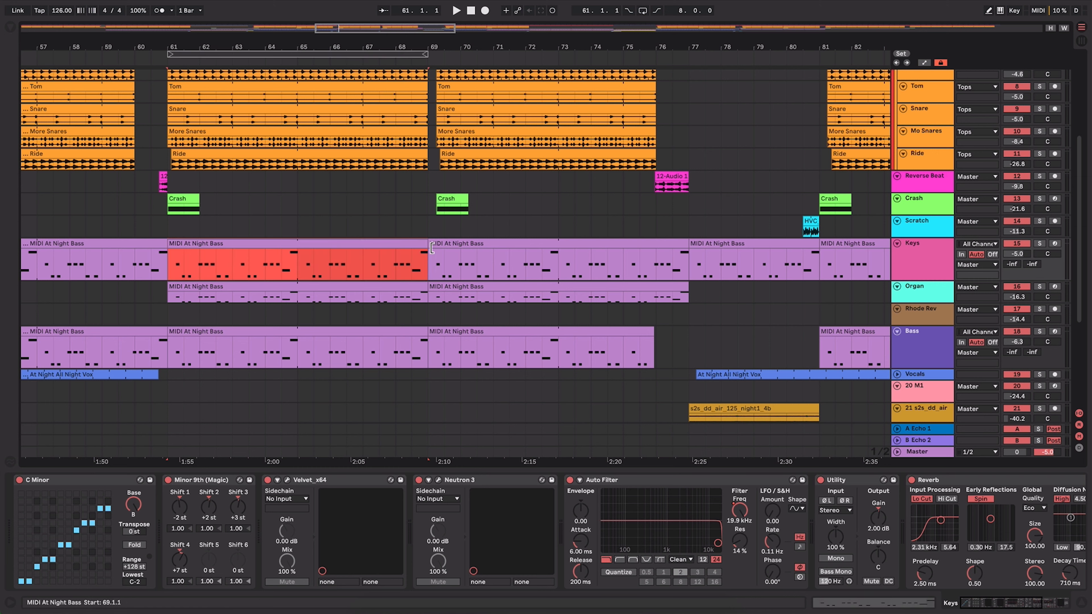
click(1040, 243)
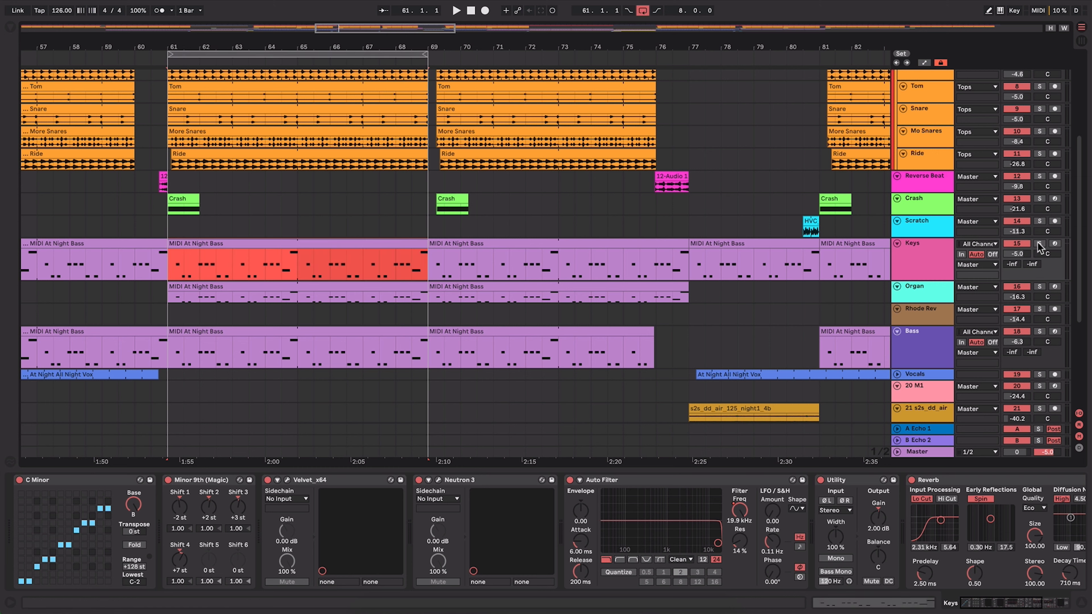
click(1040, 331)
key(space)
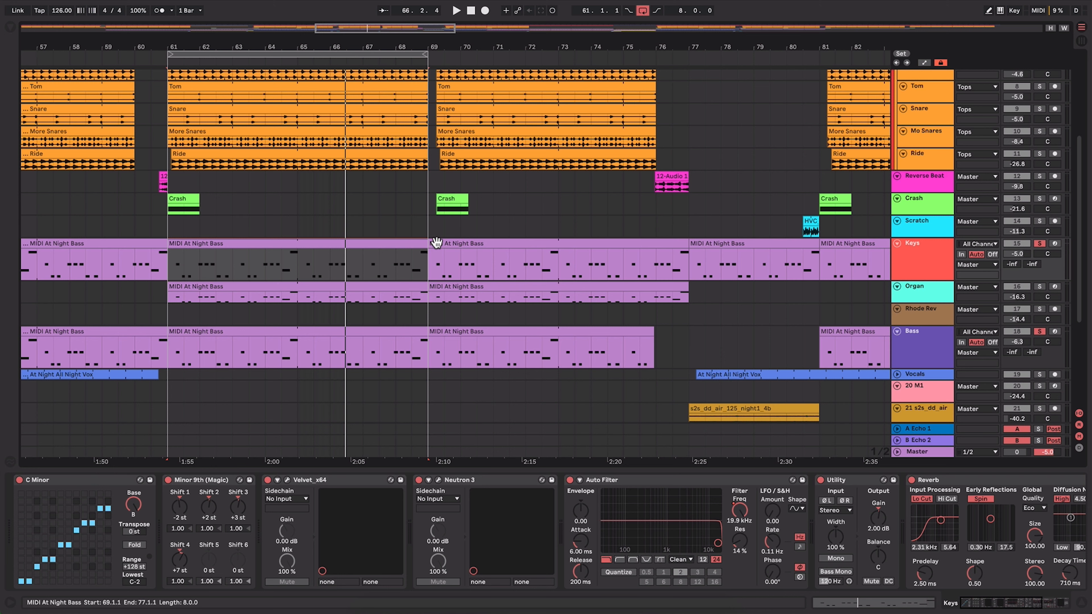
Review the C Minor and Minor 9th (Magic) devices on the Keys track, and open the Velvet_x64 instrument window over the arrangement for inspection
click(83, 485)
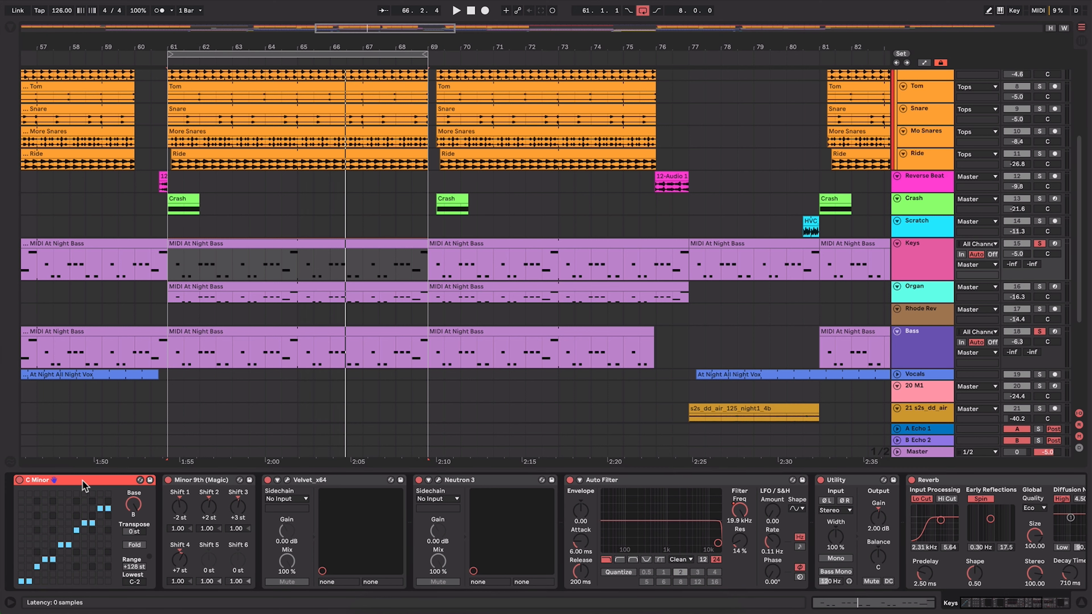
click(213, 480)
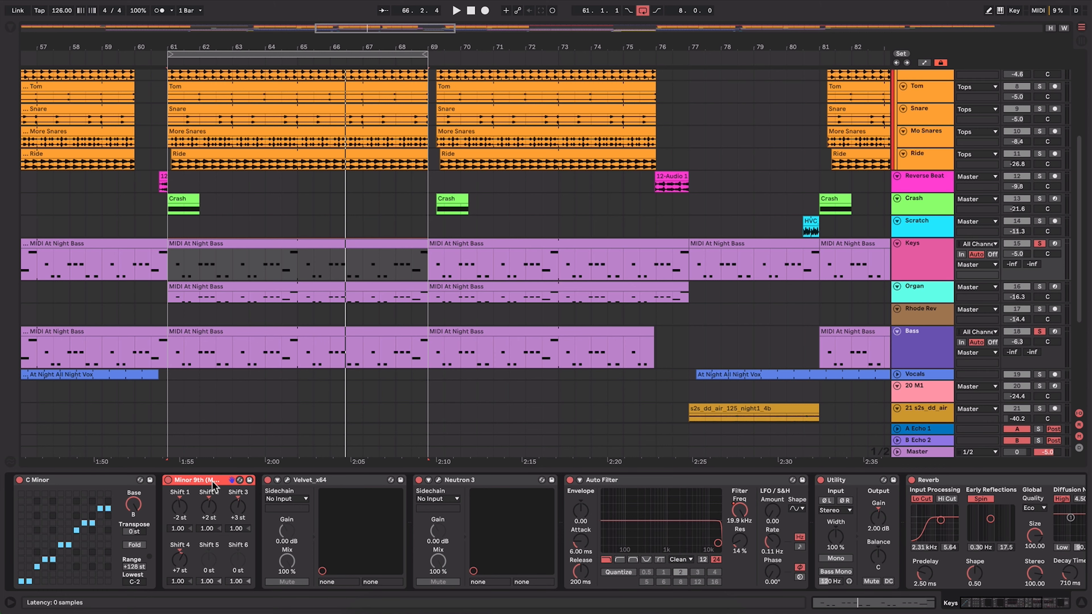
click(301, 481)
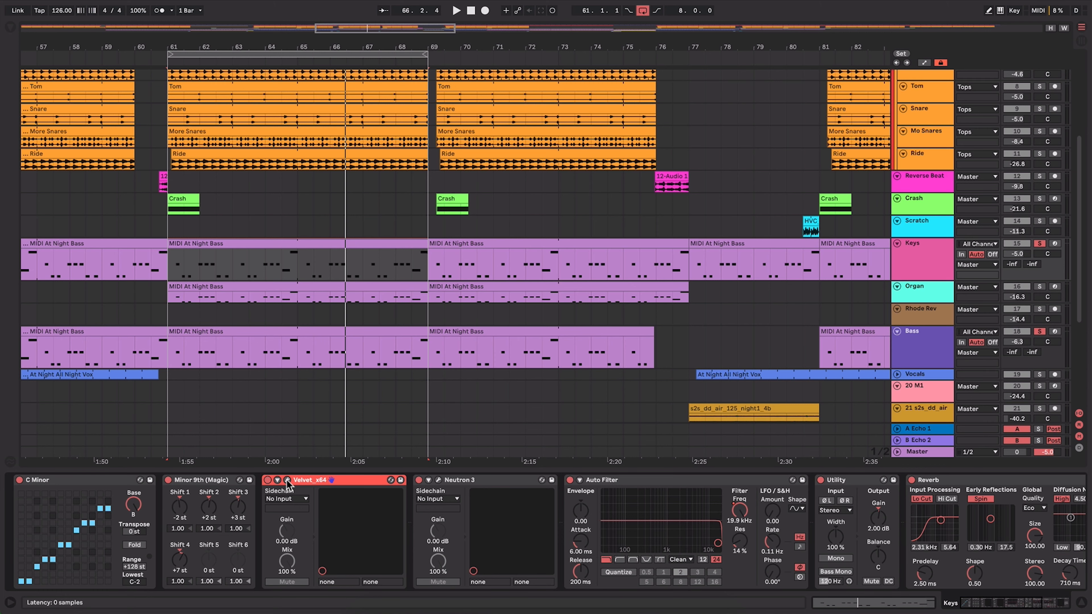
click(287, 481)
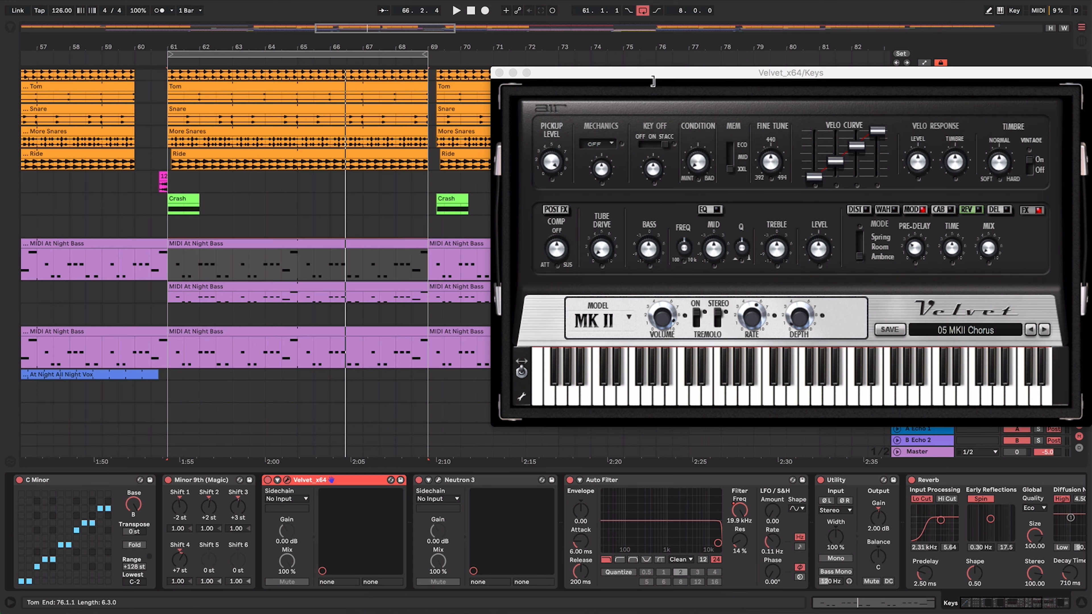
drag(660, 72, 269, 62)
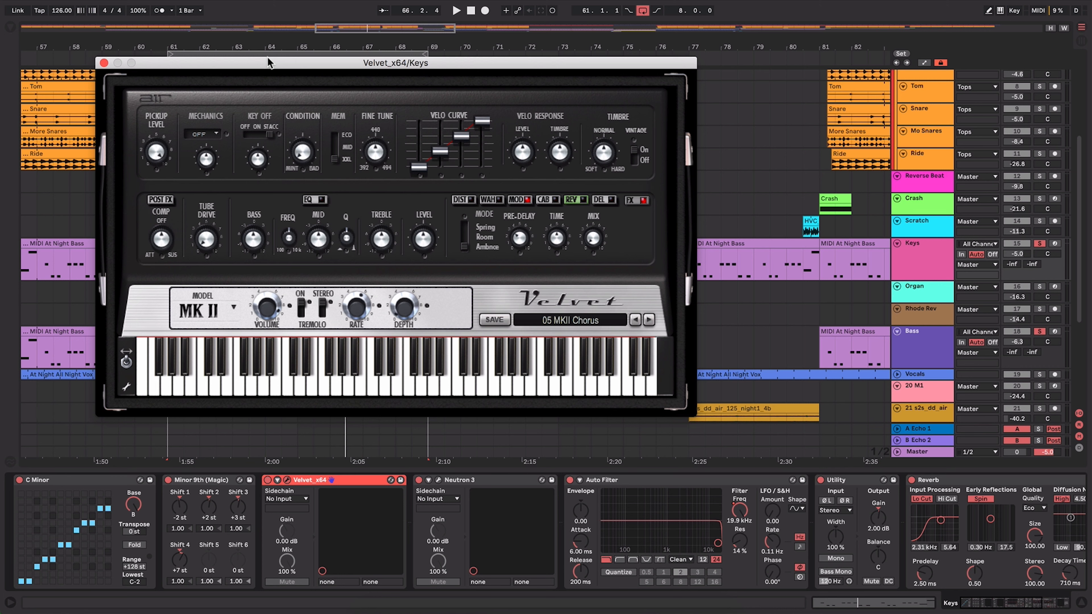
drag(268, 62, 319, 54)
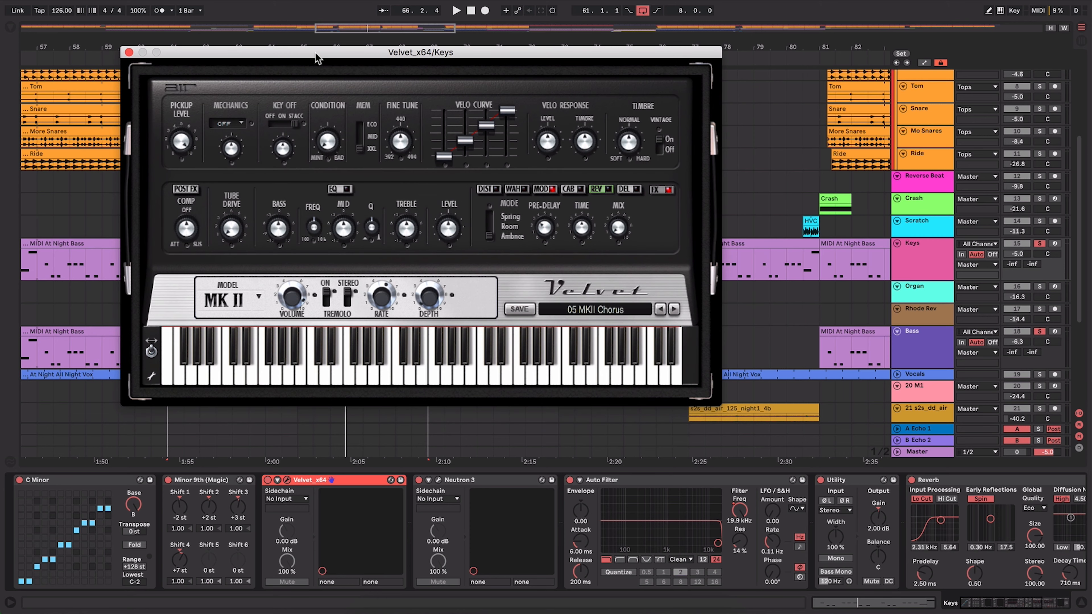